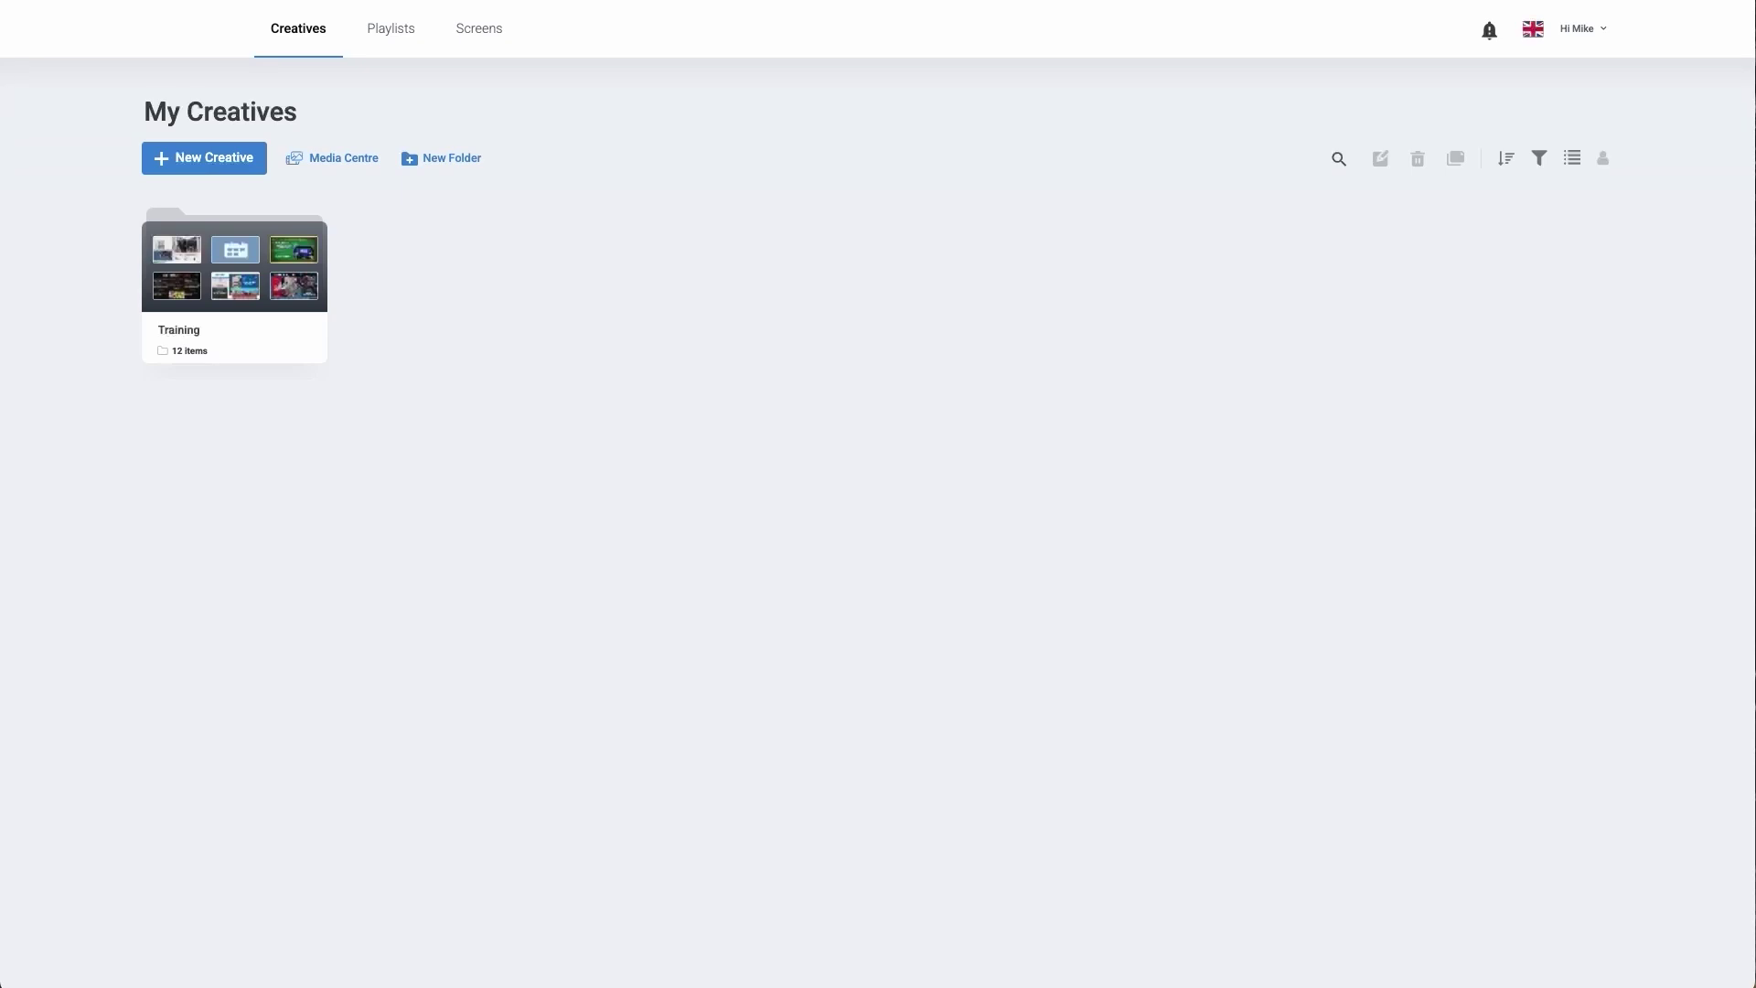
Create a new creative from Start Fresh with a Blank Page at 16:9, 1920x1080
left_click(166, 163)
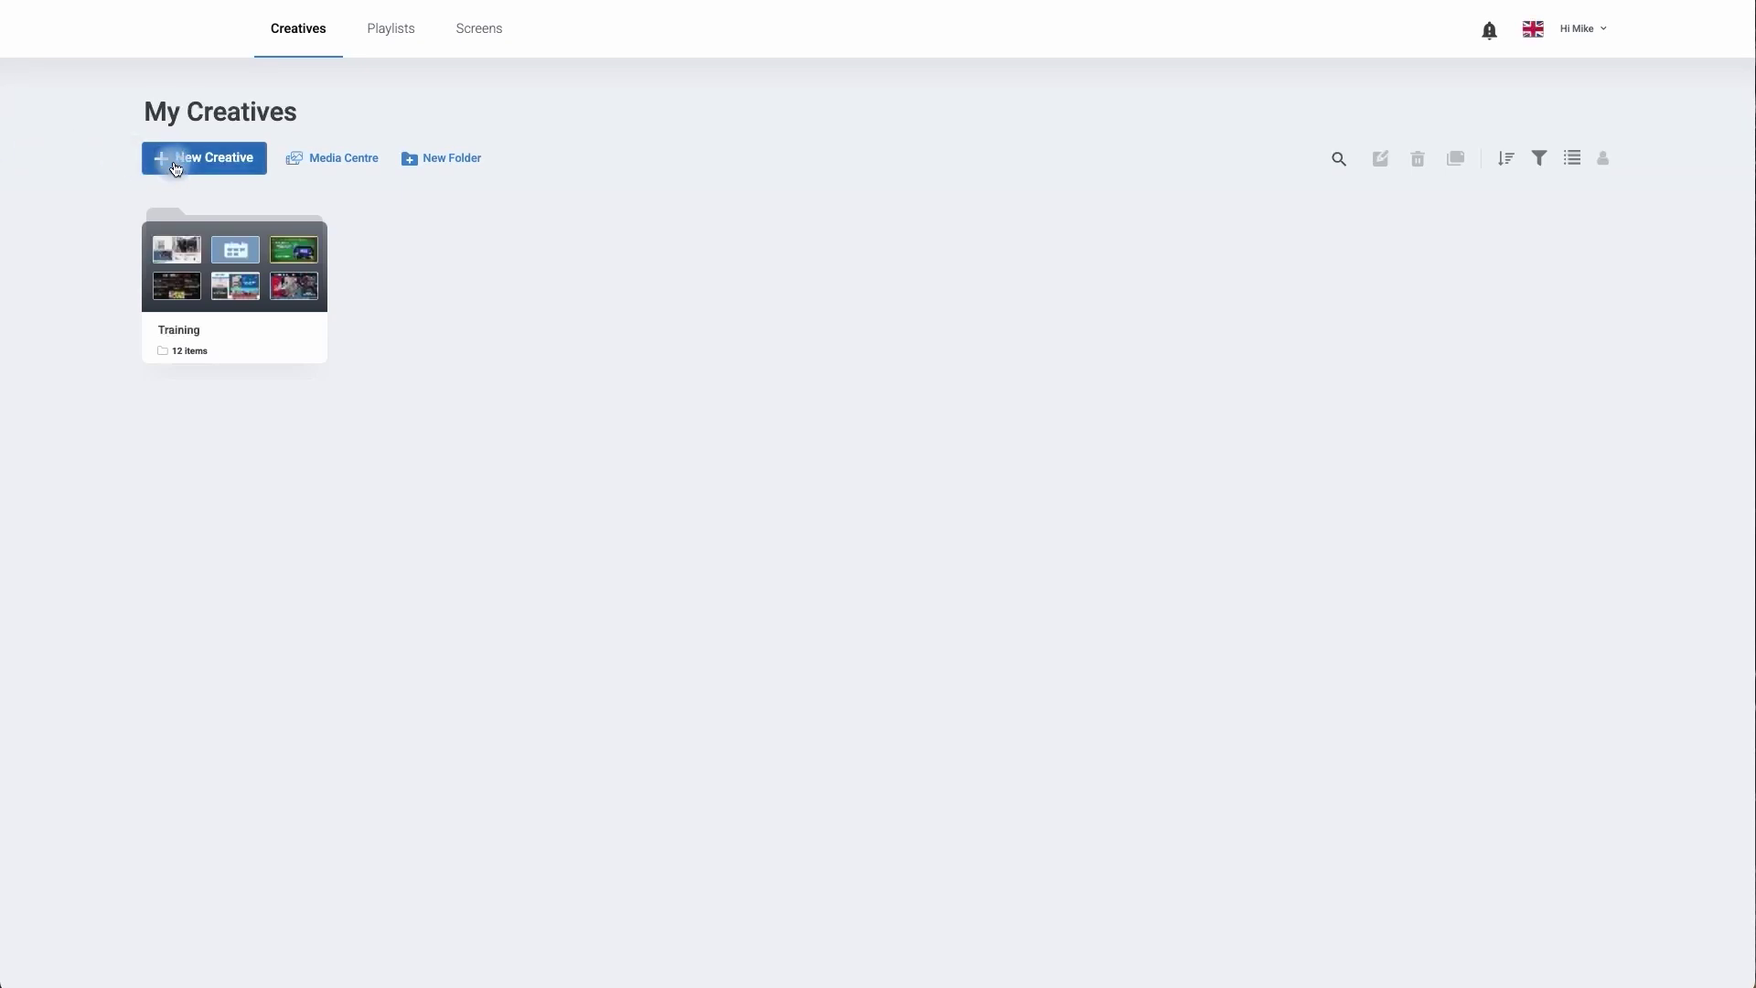
scroll(454, 387, "down", 1)
scroll(455, 388, "down", 8)
scroll(455, 290, "up", 9)
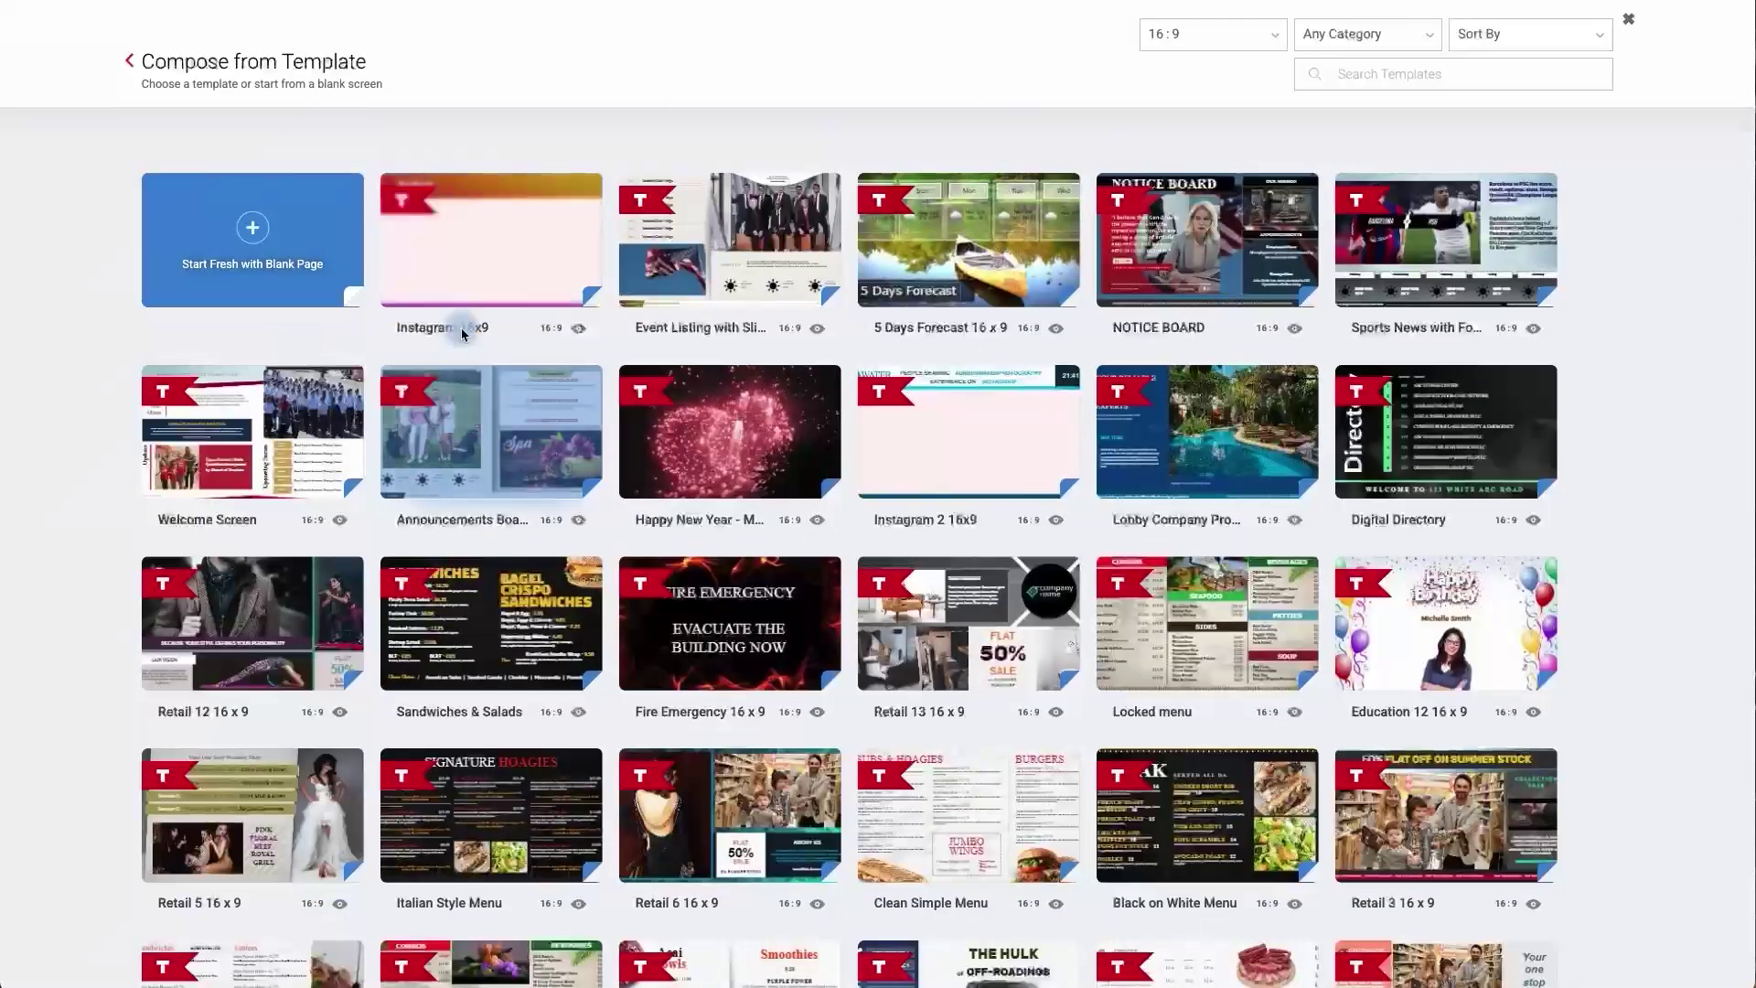
left_click(283, 254)
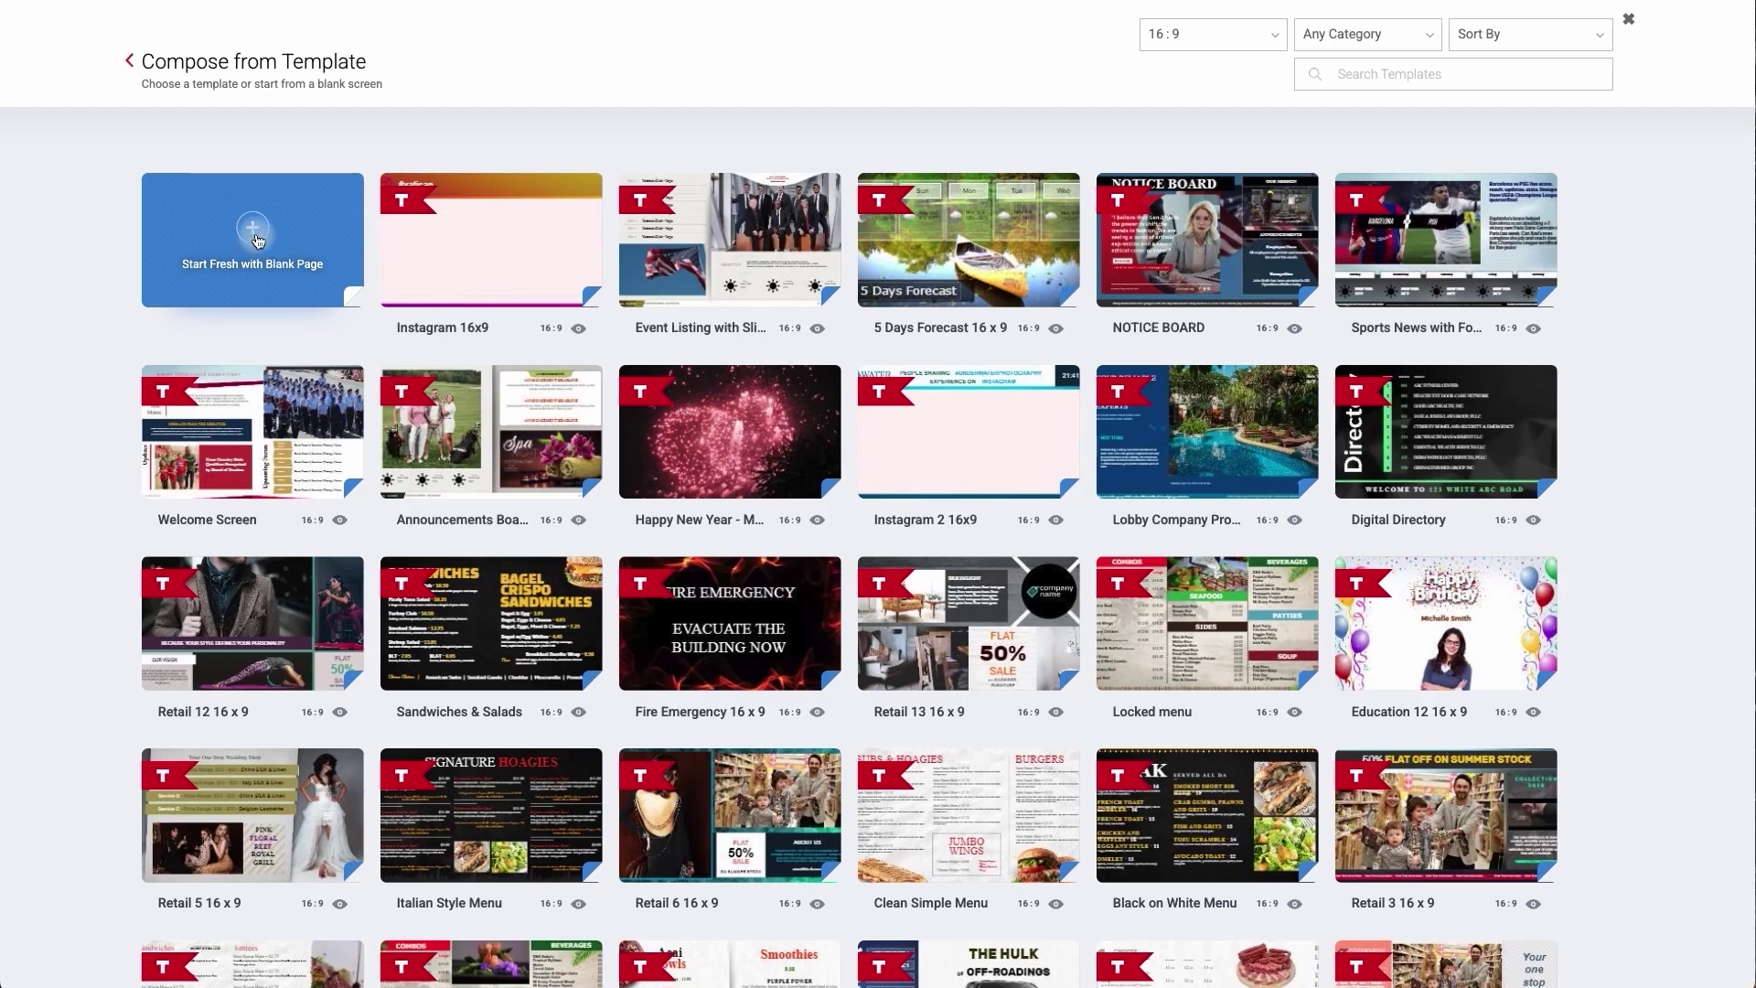
left_click(255, 233)
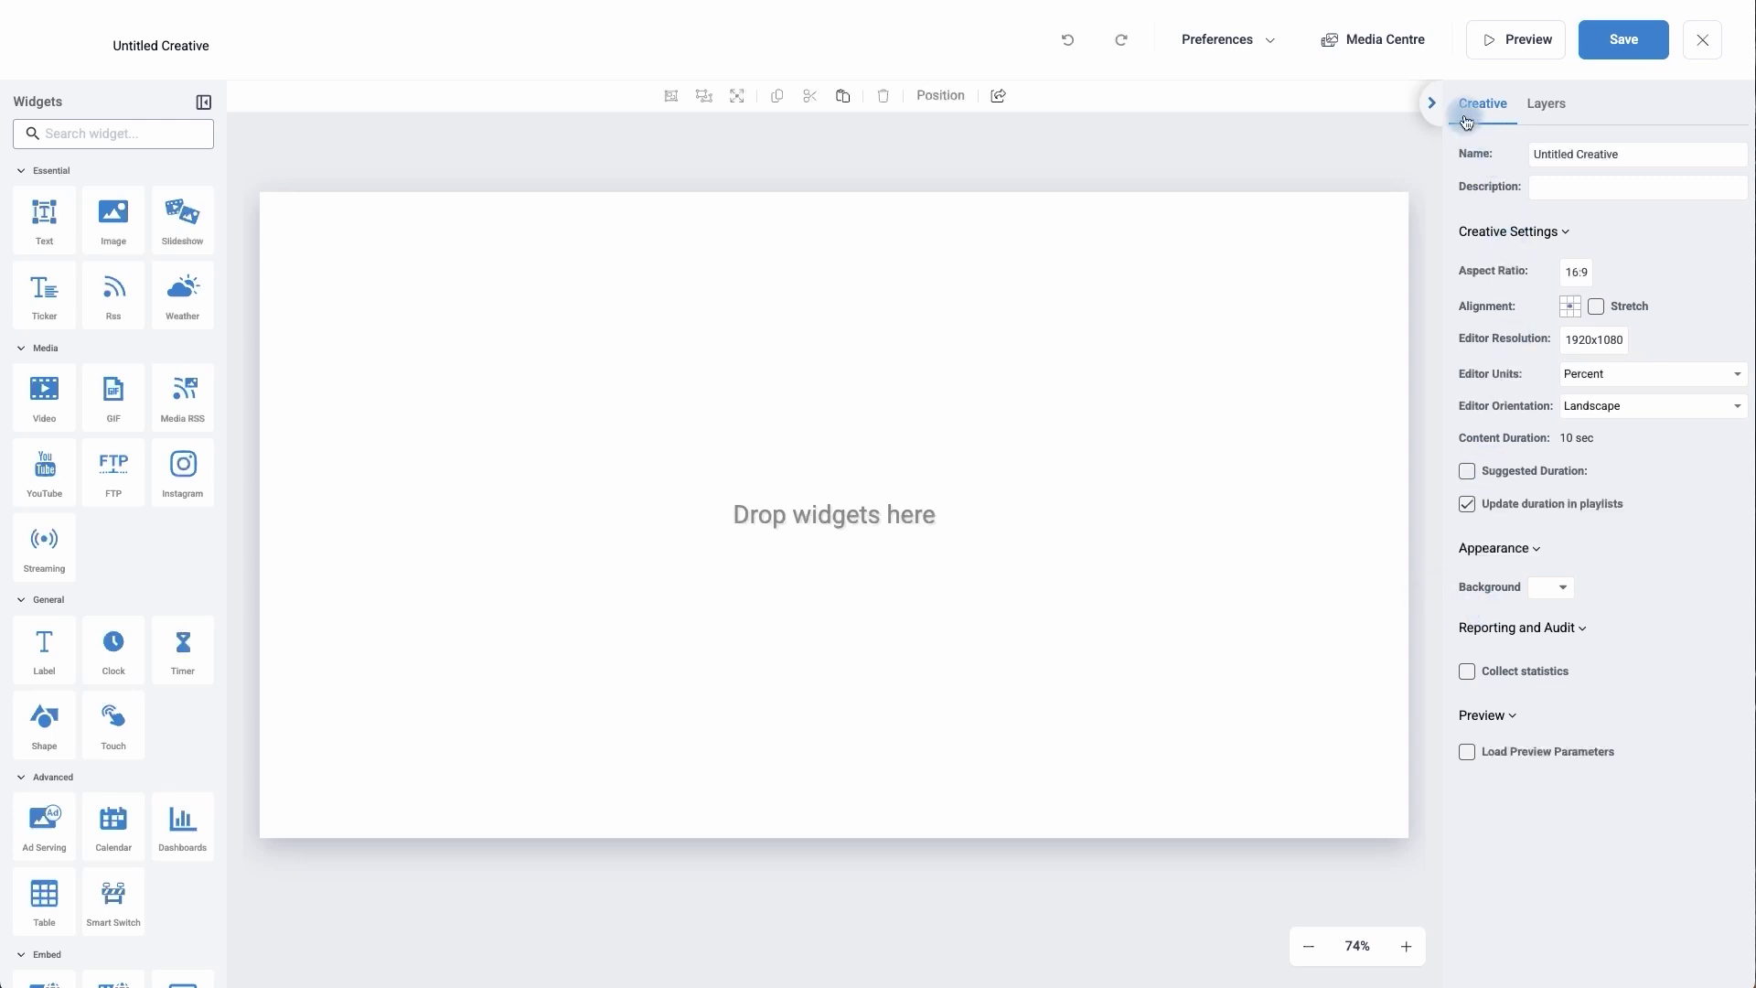
Rename the creative to 'API' and turn on Load Preview Parameters
triple_click(1566, 156)
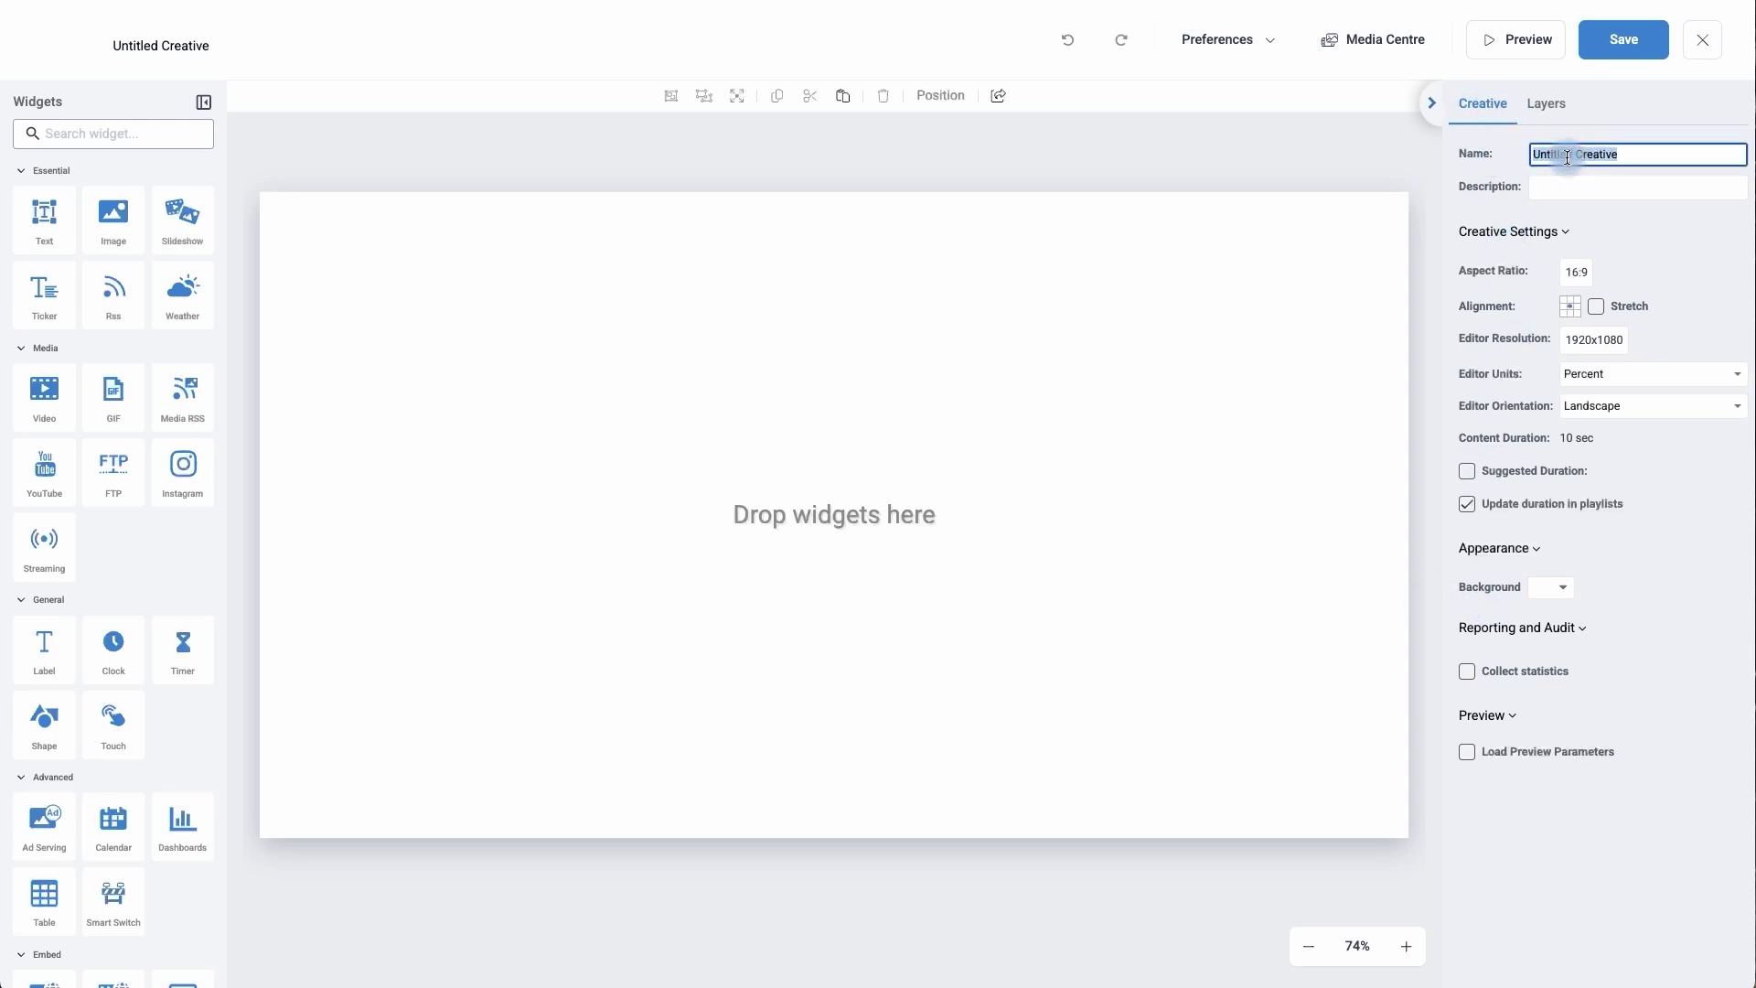
type("API")
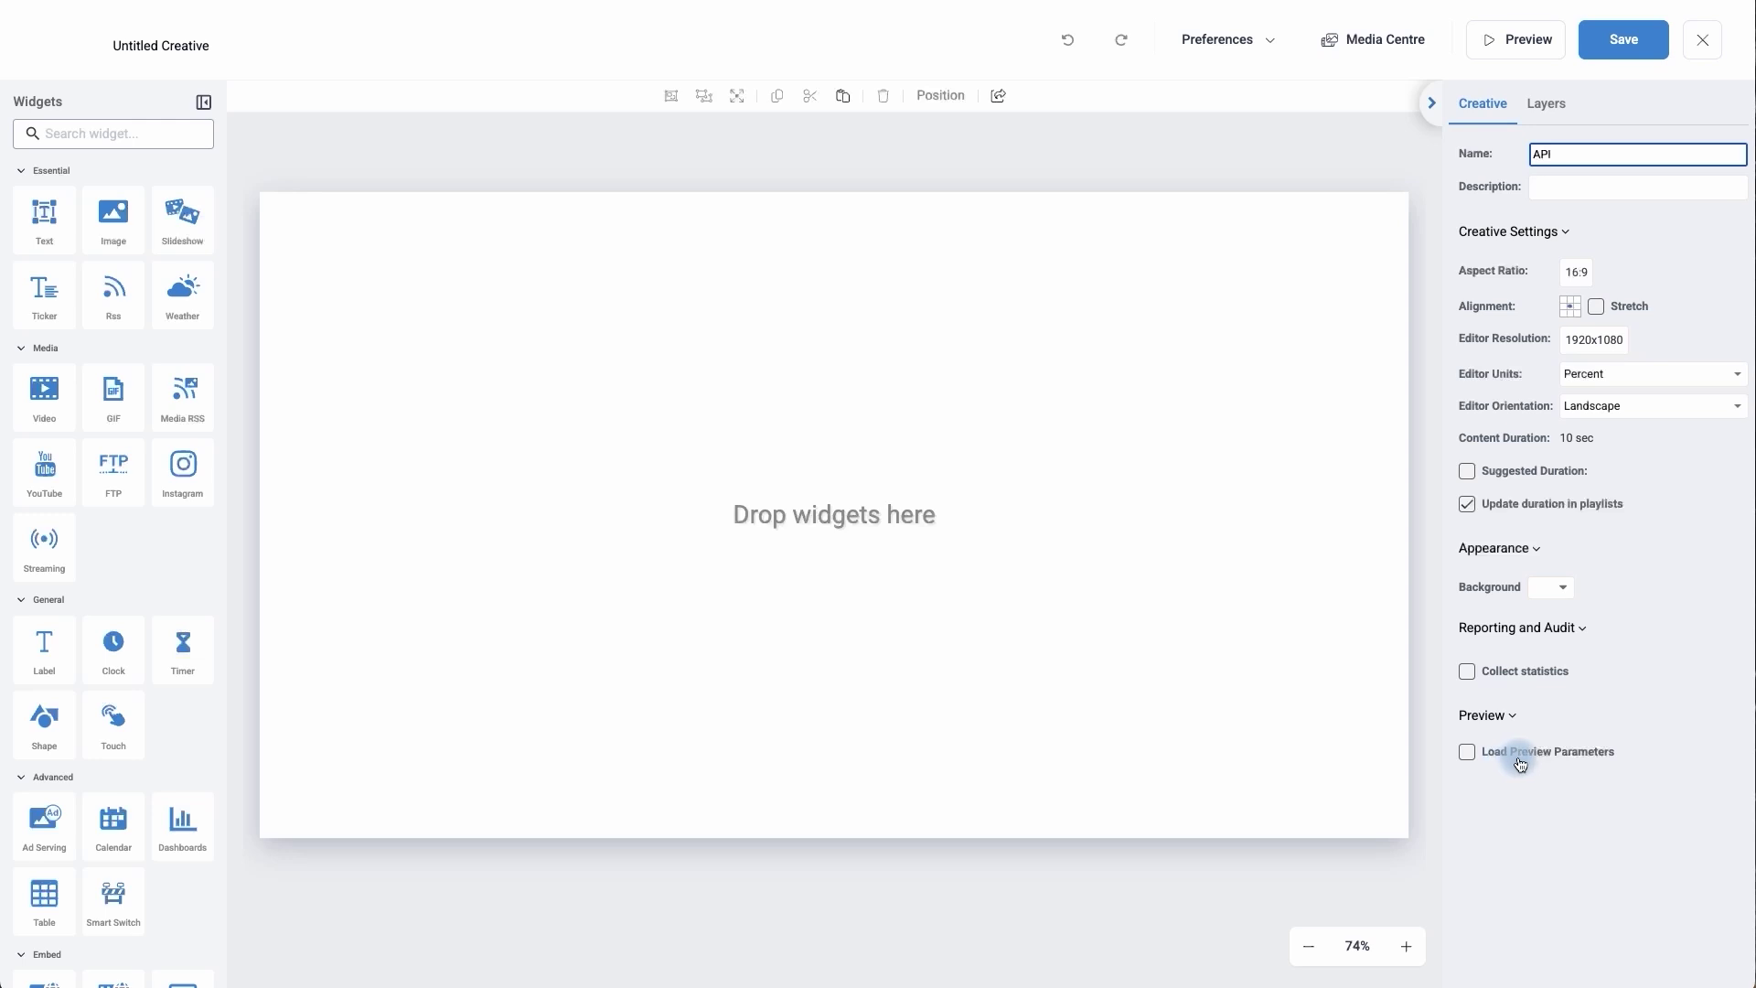
left_click(1468, 752)
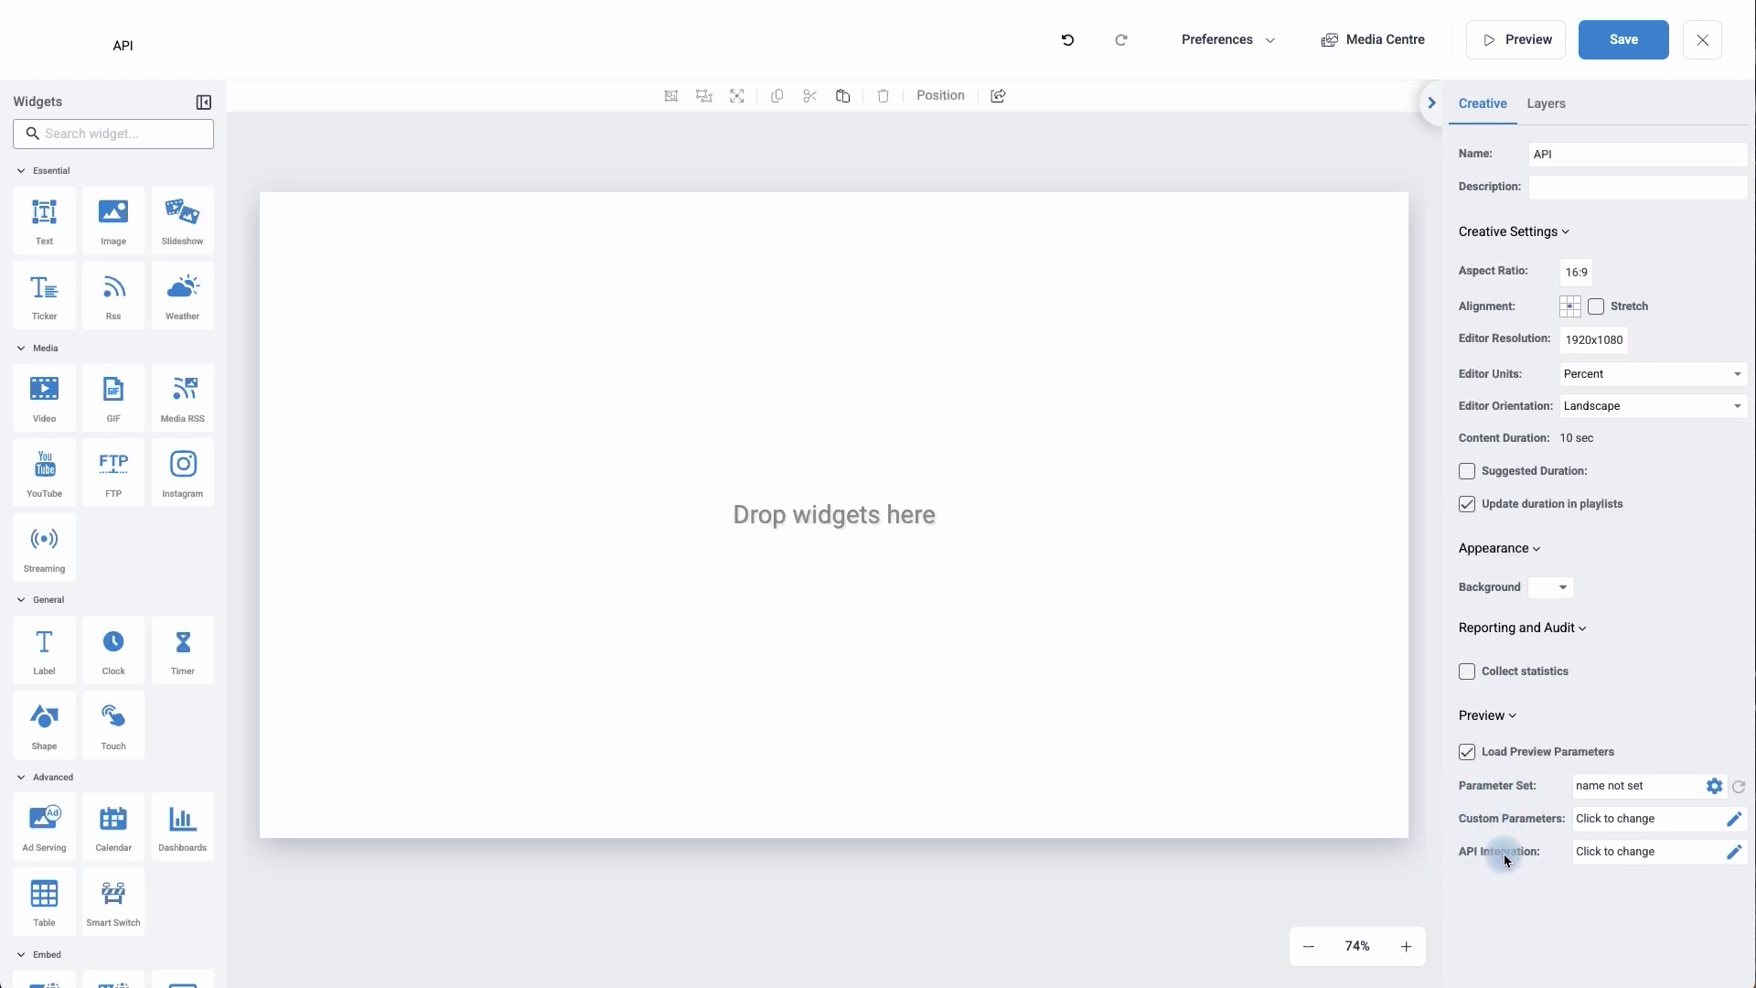
Add a new API integration entry in Manual mode
left_click(1734, 855)
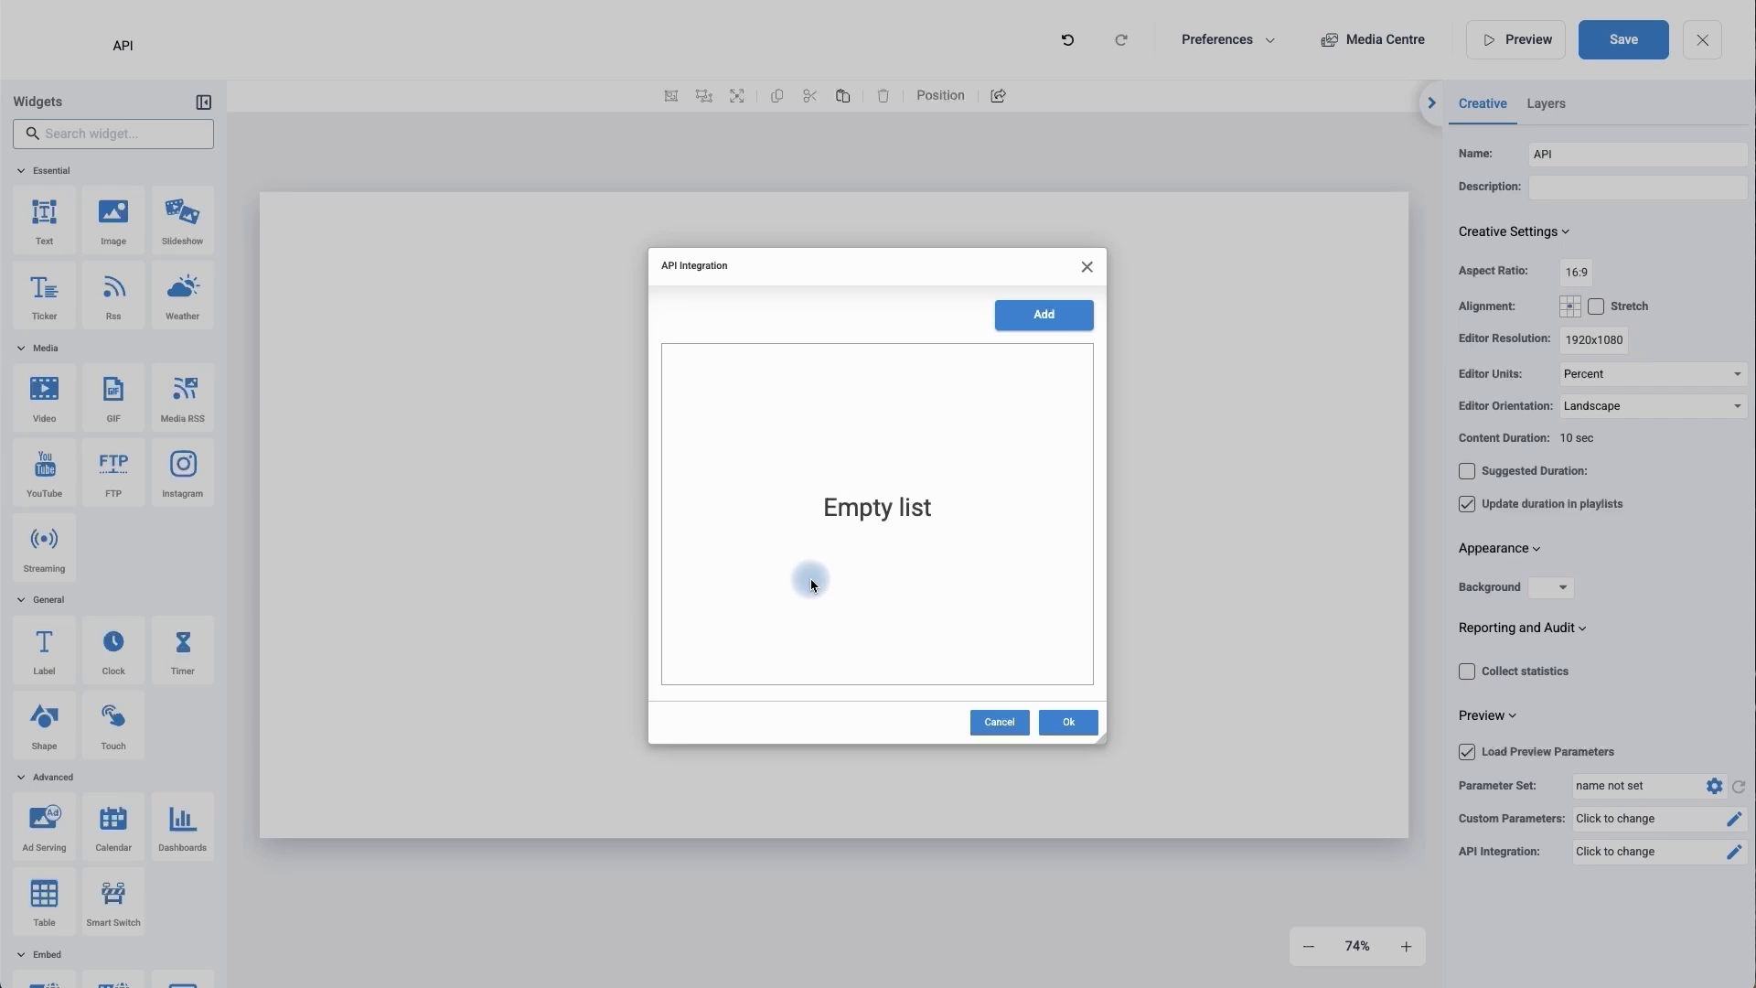
left_click(1038, 325)
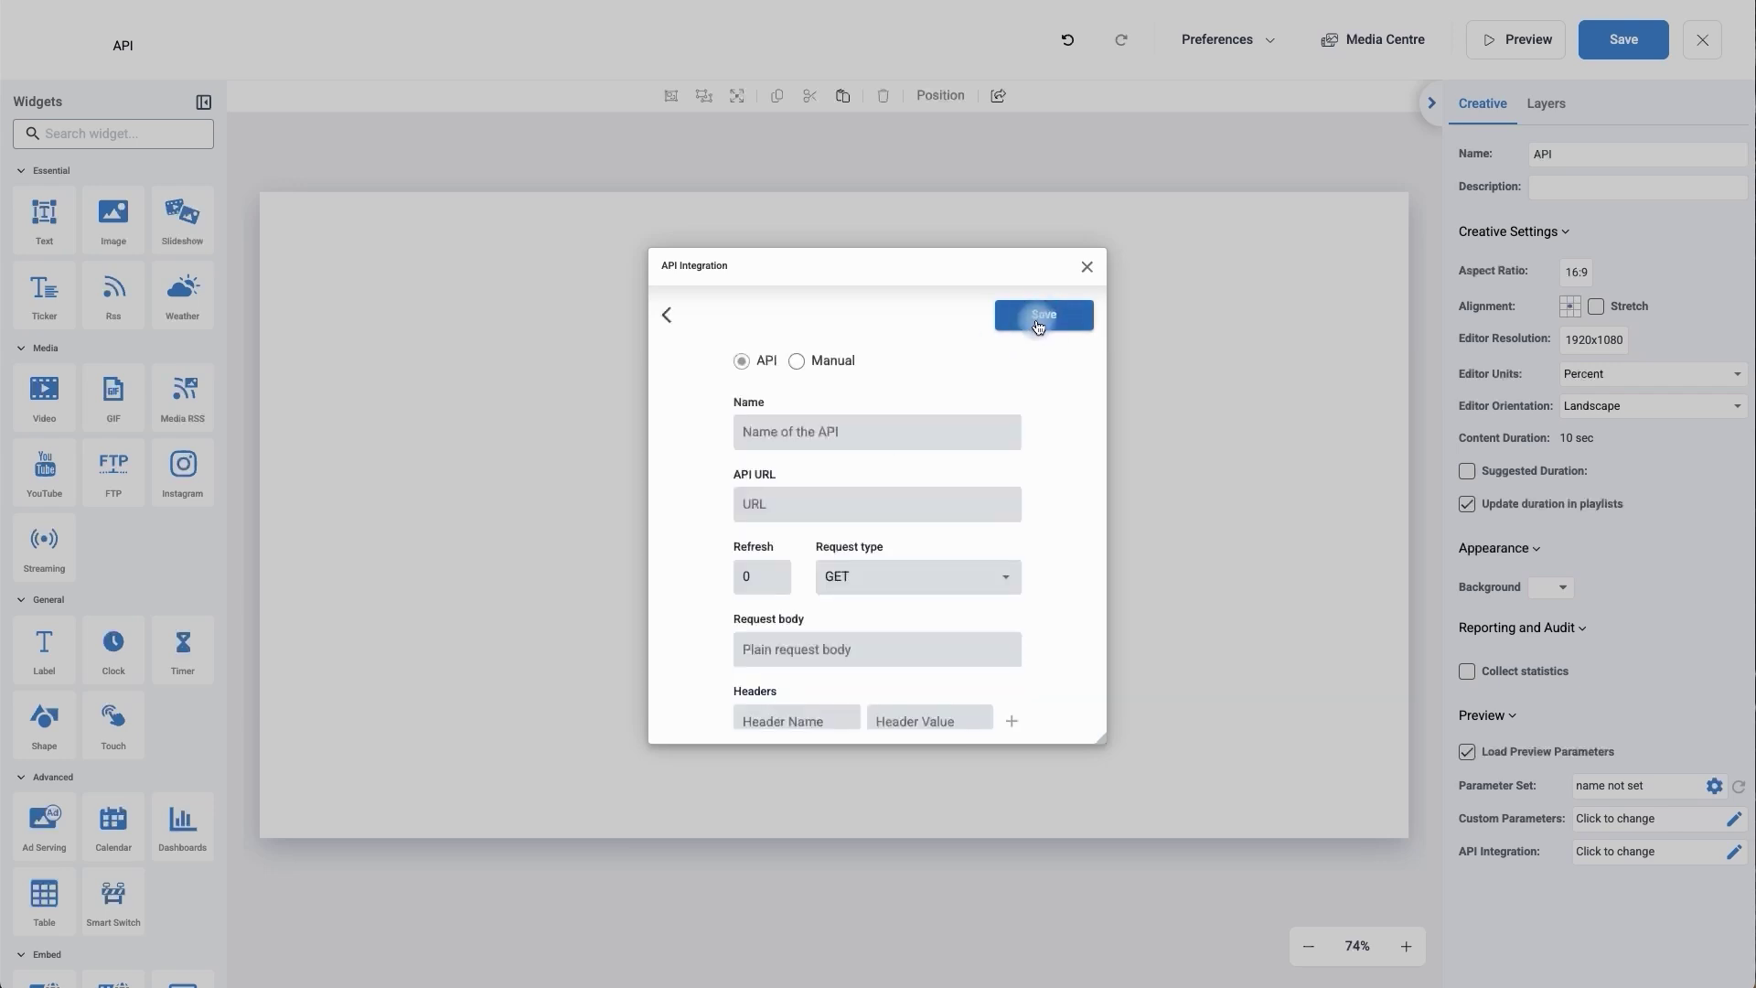
left_click(741, 362)
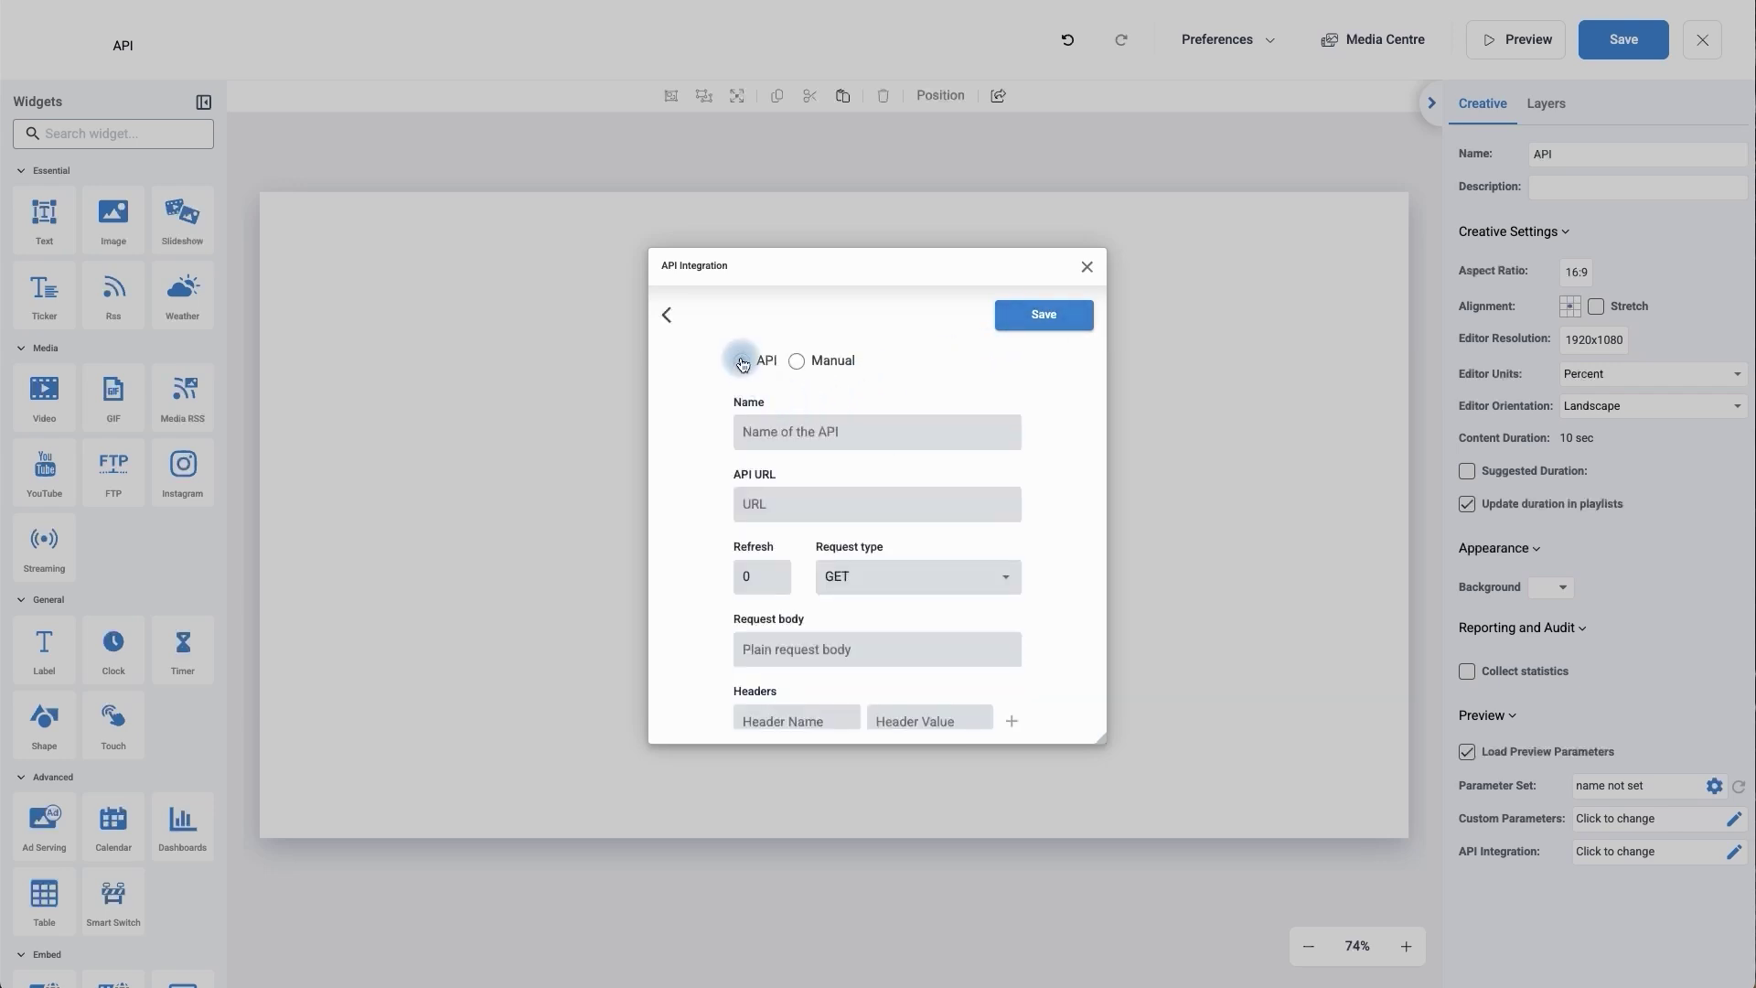
left_click(796, 360)
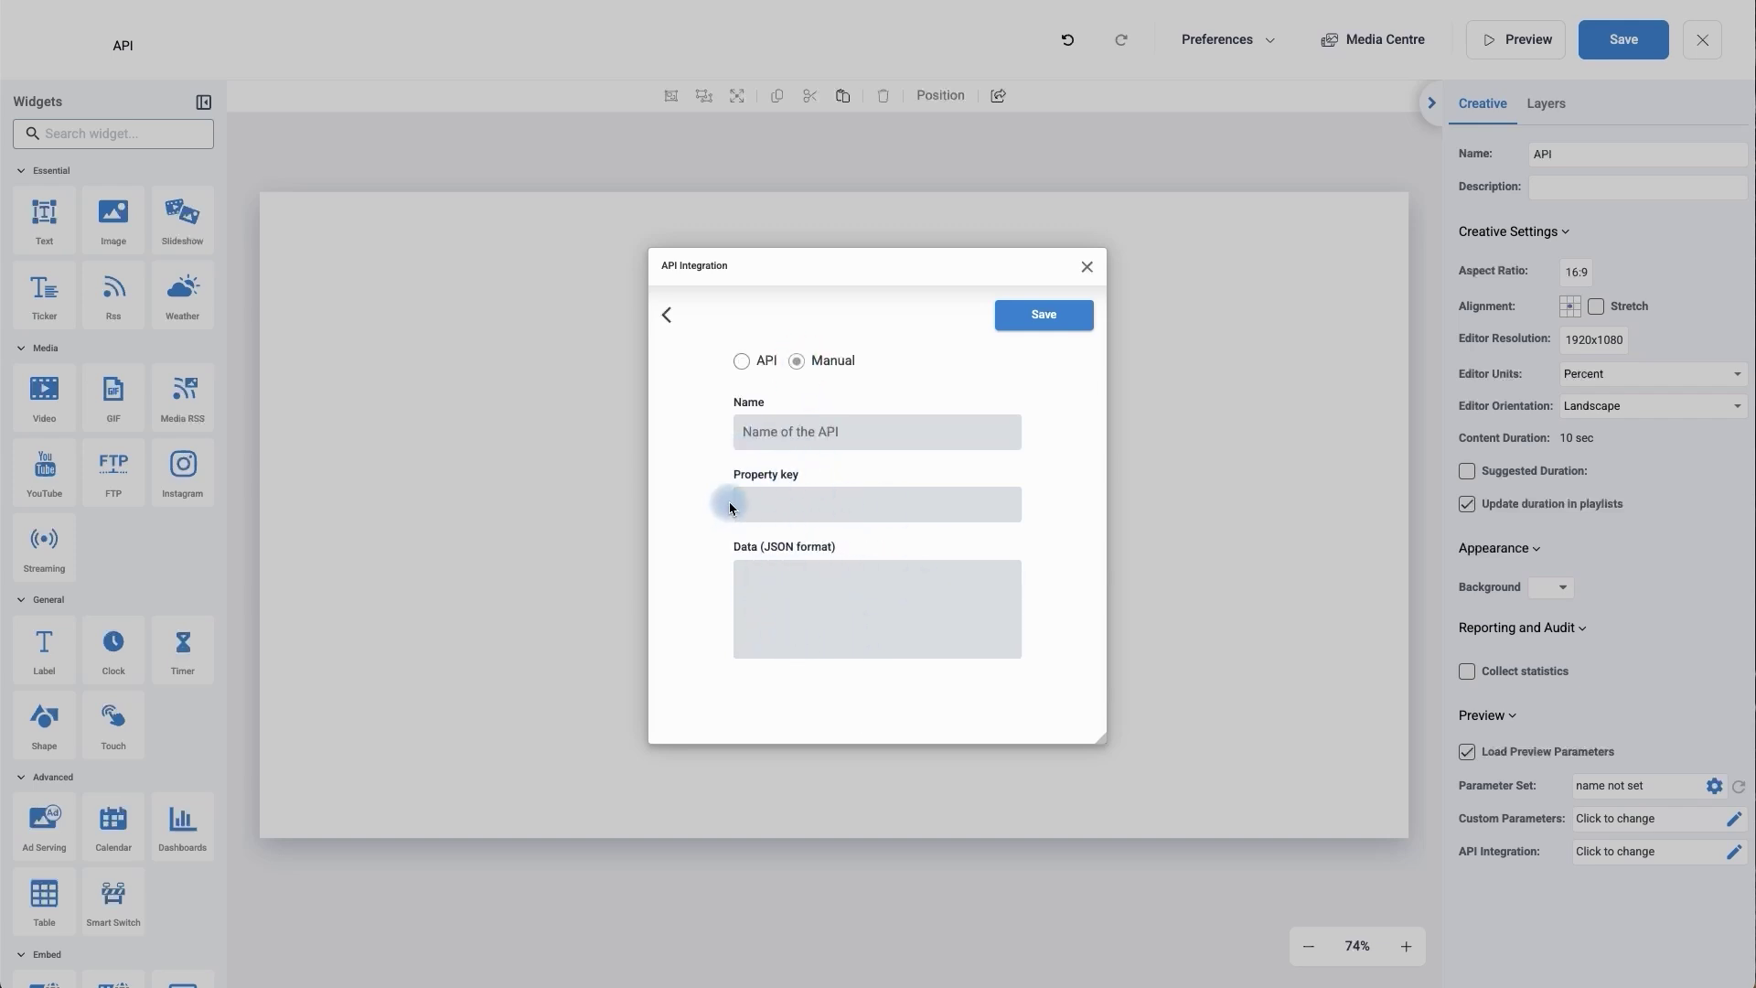
left_click(743, 362)
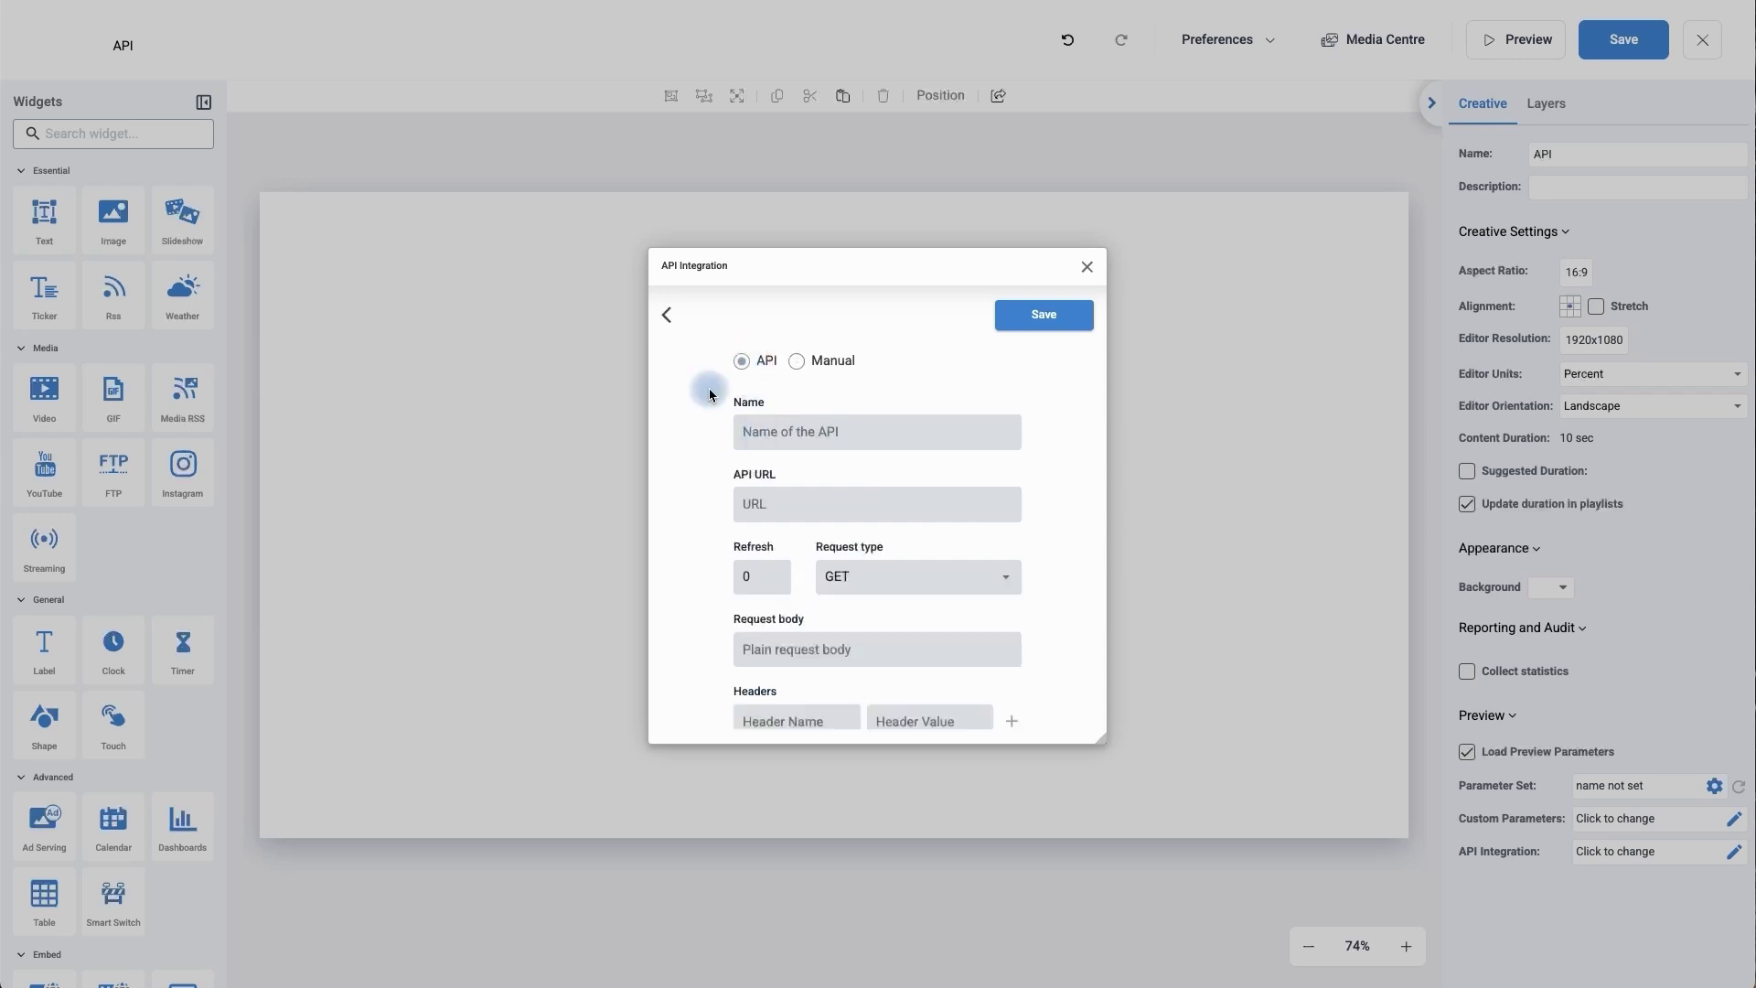
left_click(754, 435)
type("AIr")
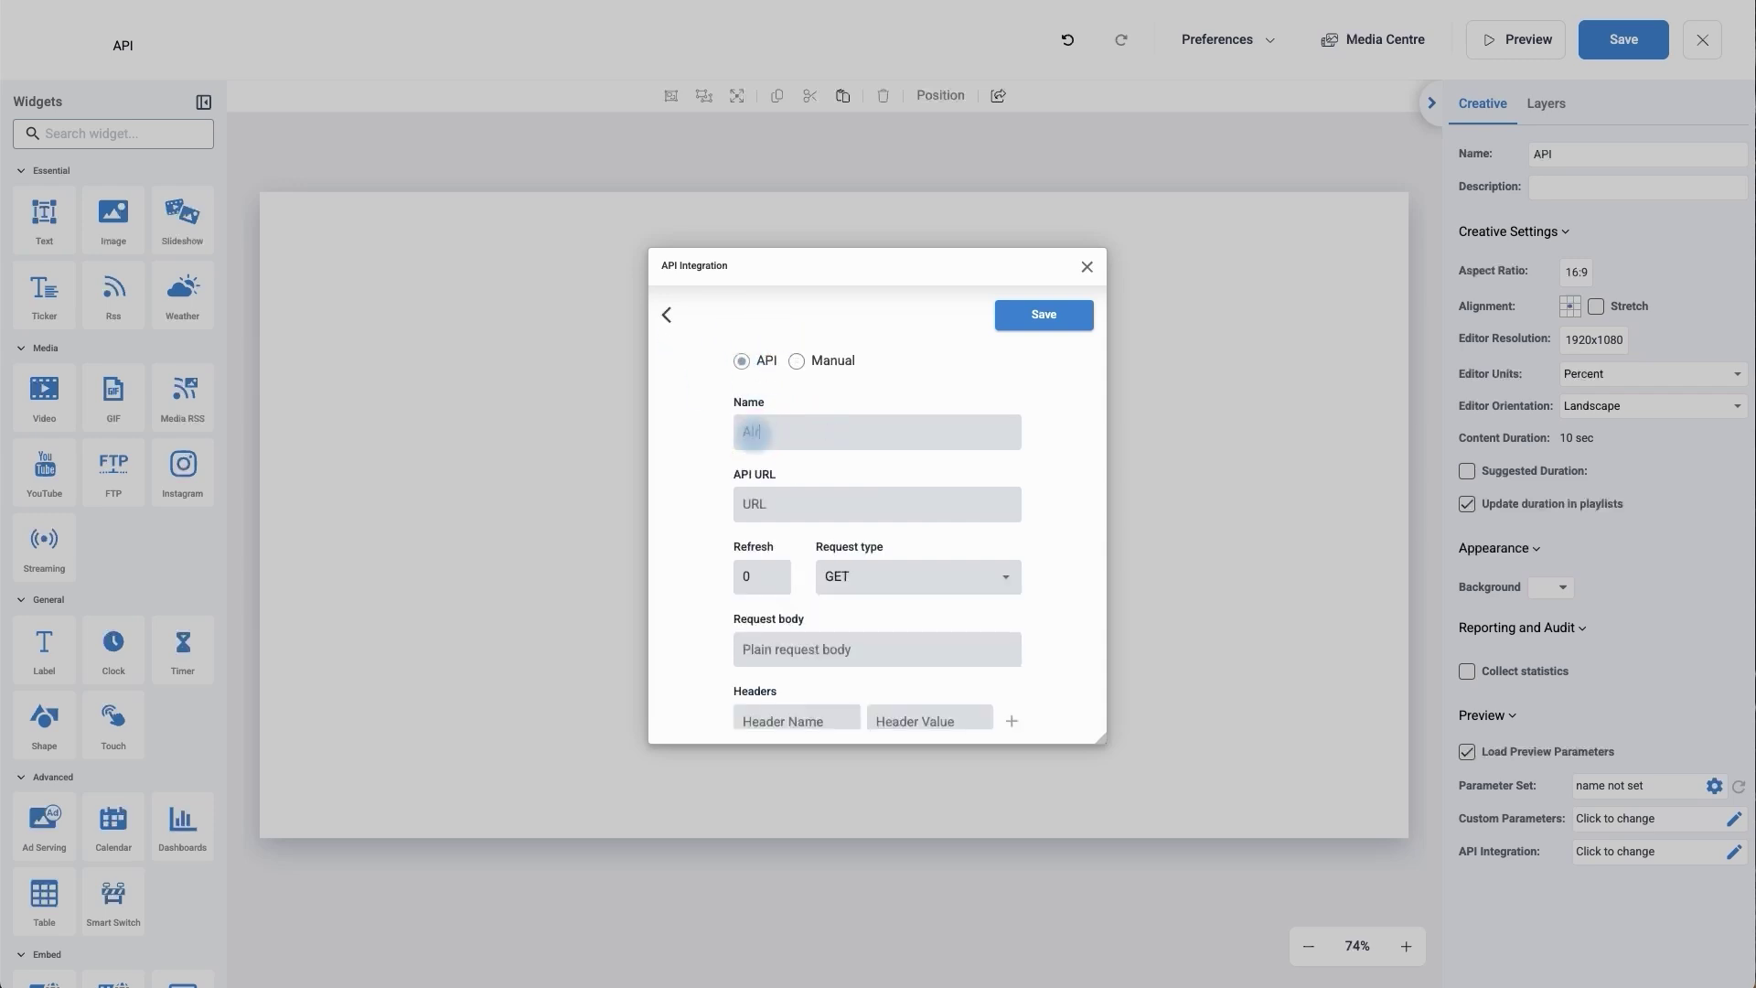
left_click(760, 506)
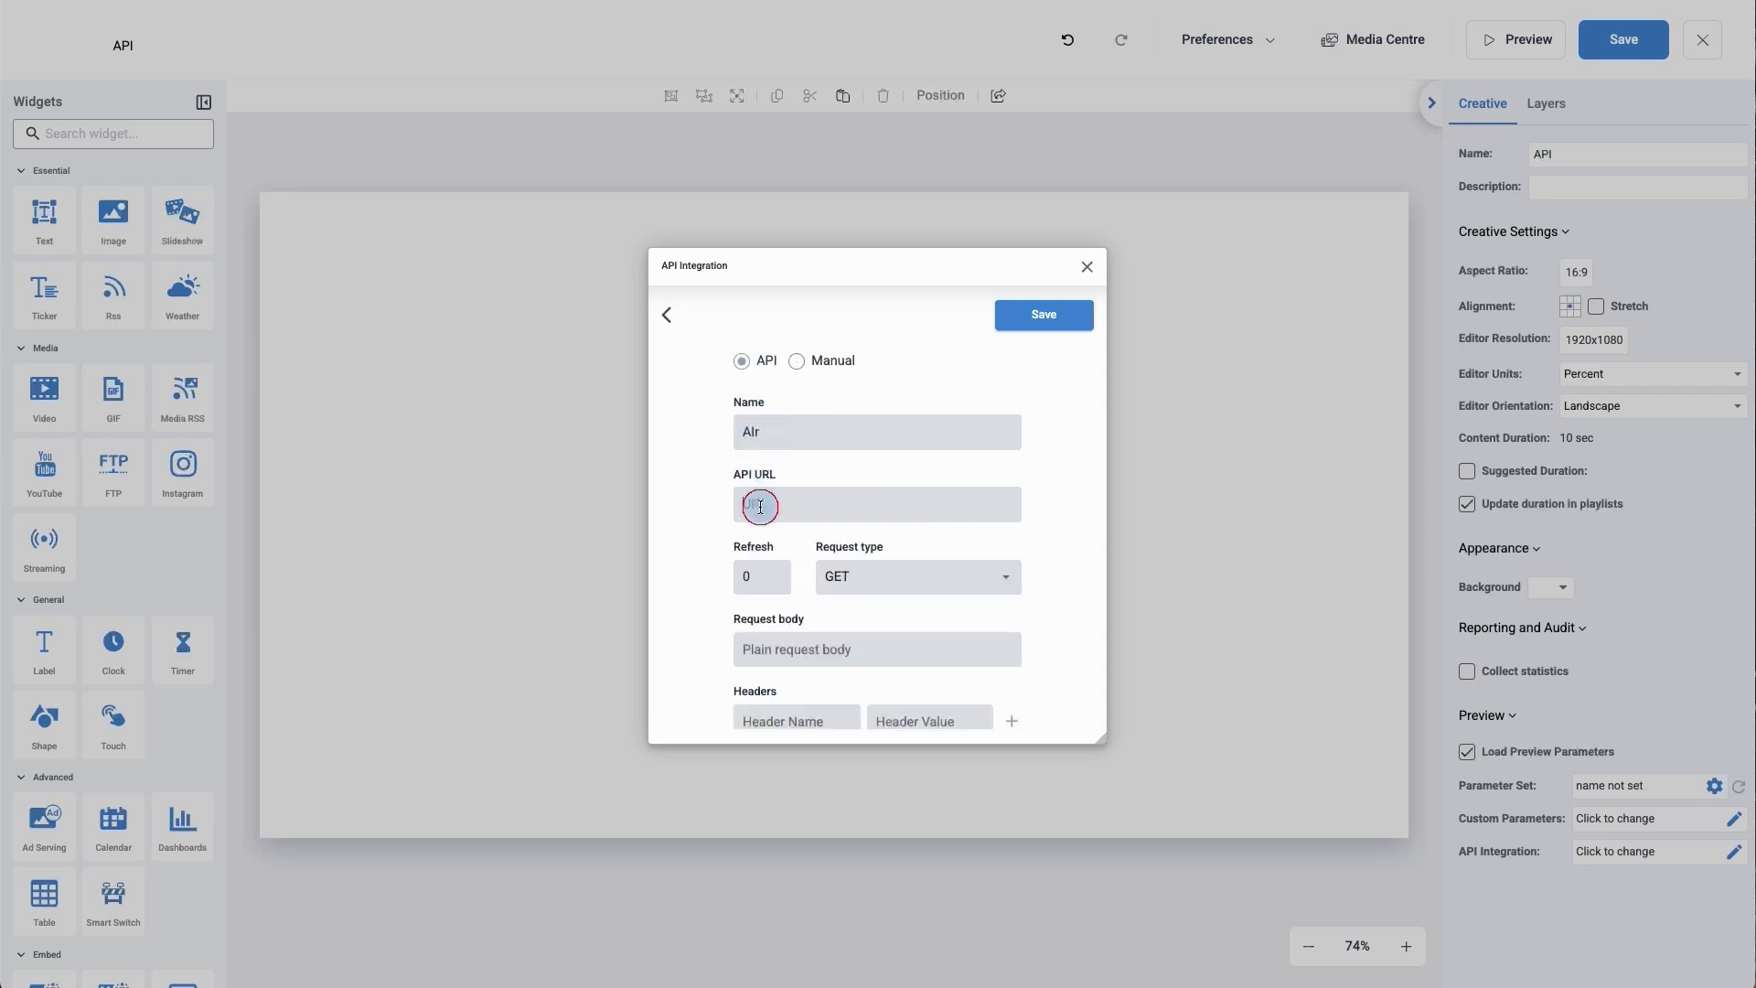
type("https://api.tfl.gov.uk/AirQuality/")
left_click(864, 508)
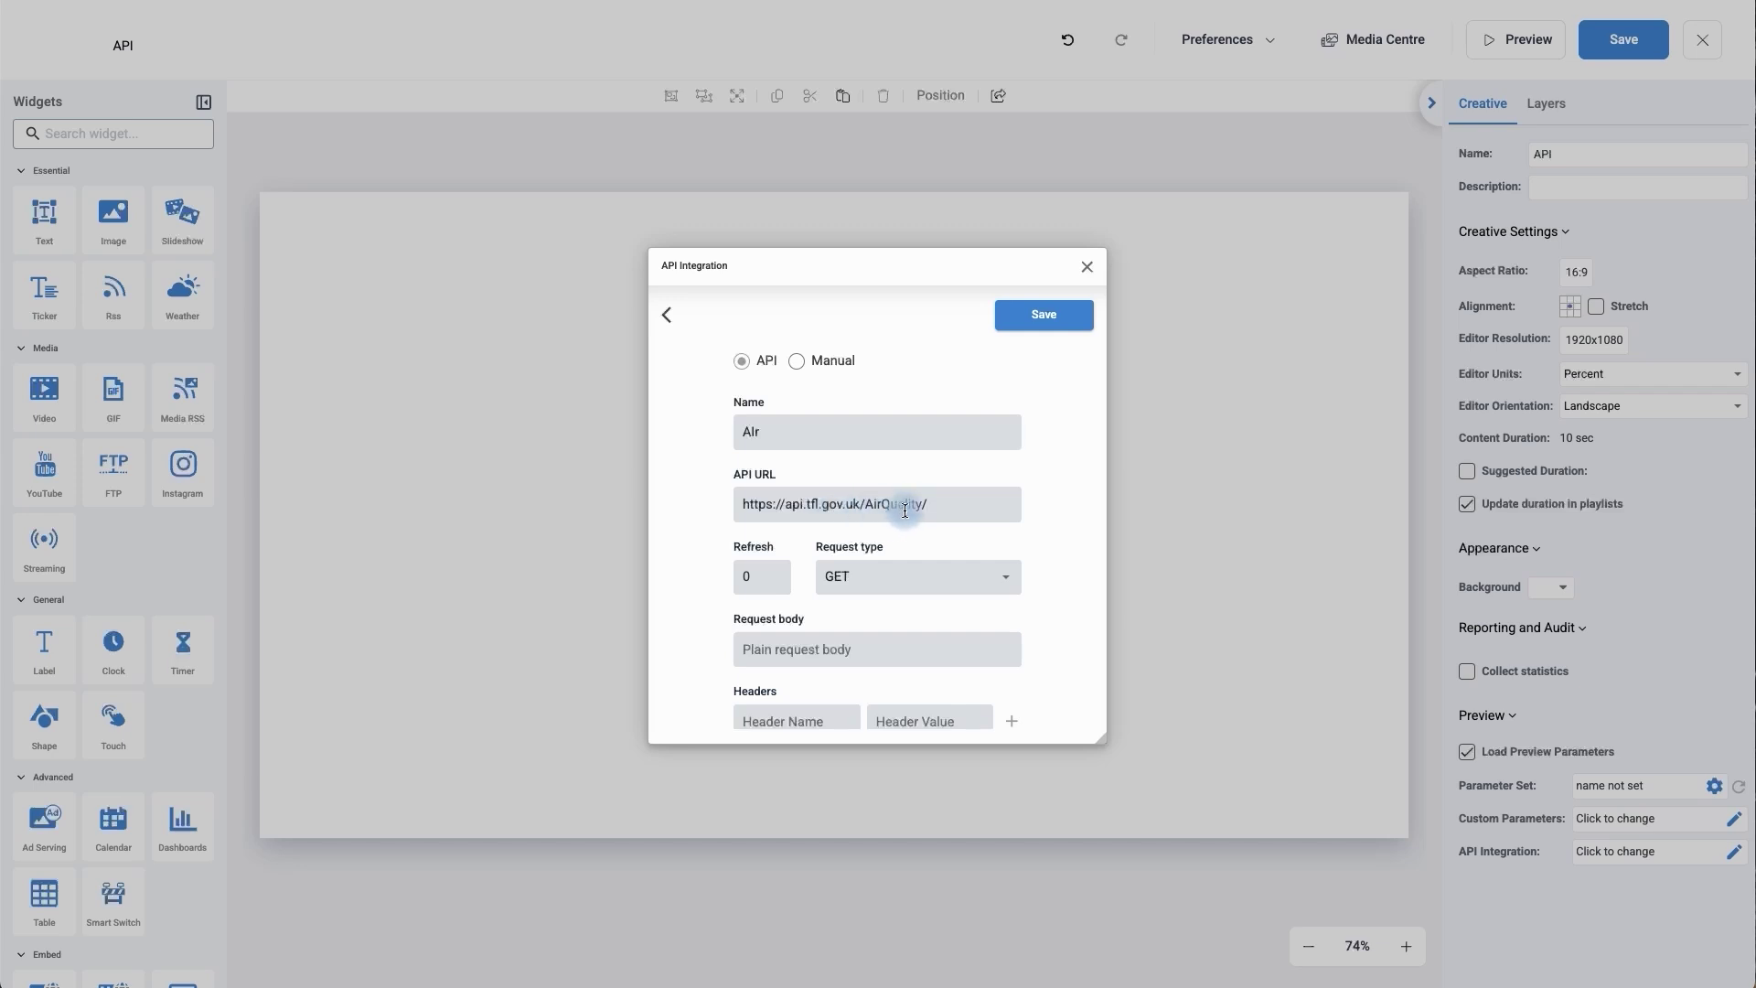
scroll(904, 510, "down", 1)
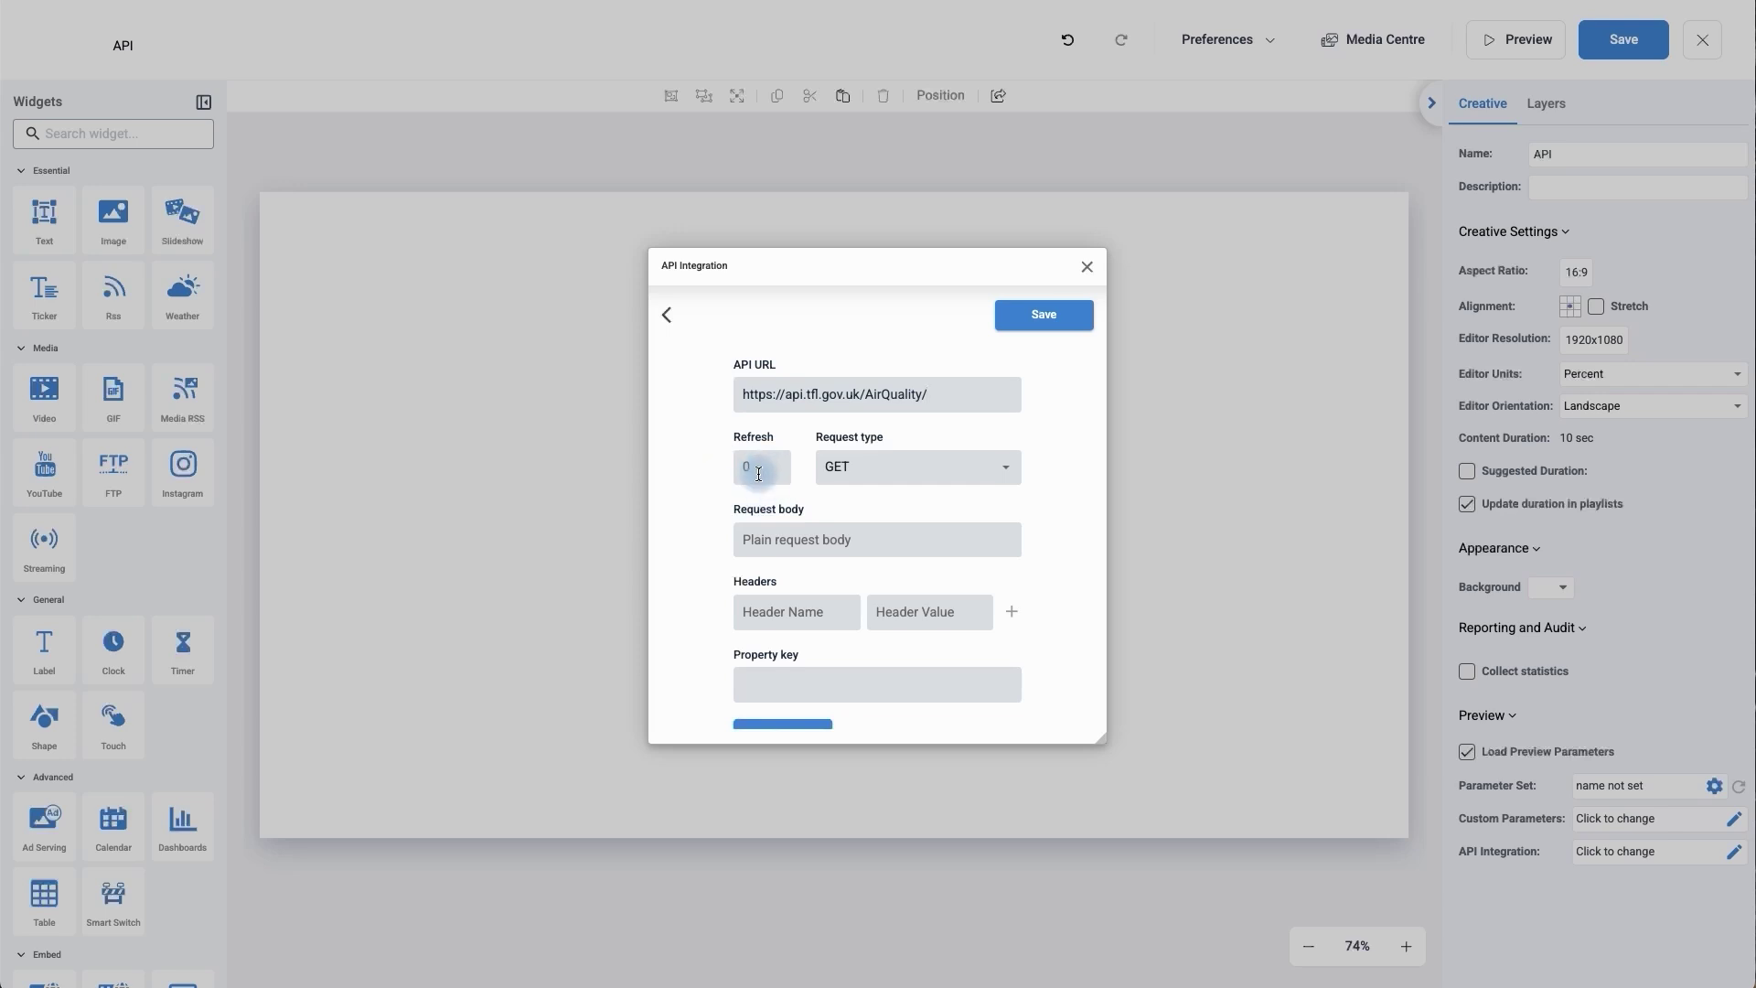
Keep GET as the request type and set the property key to 1
left_click(890, 476)
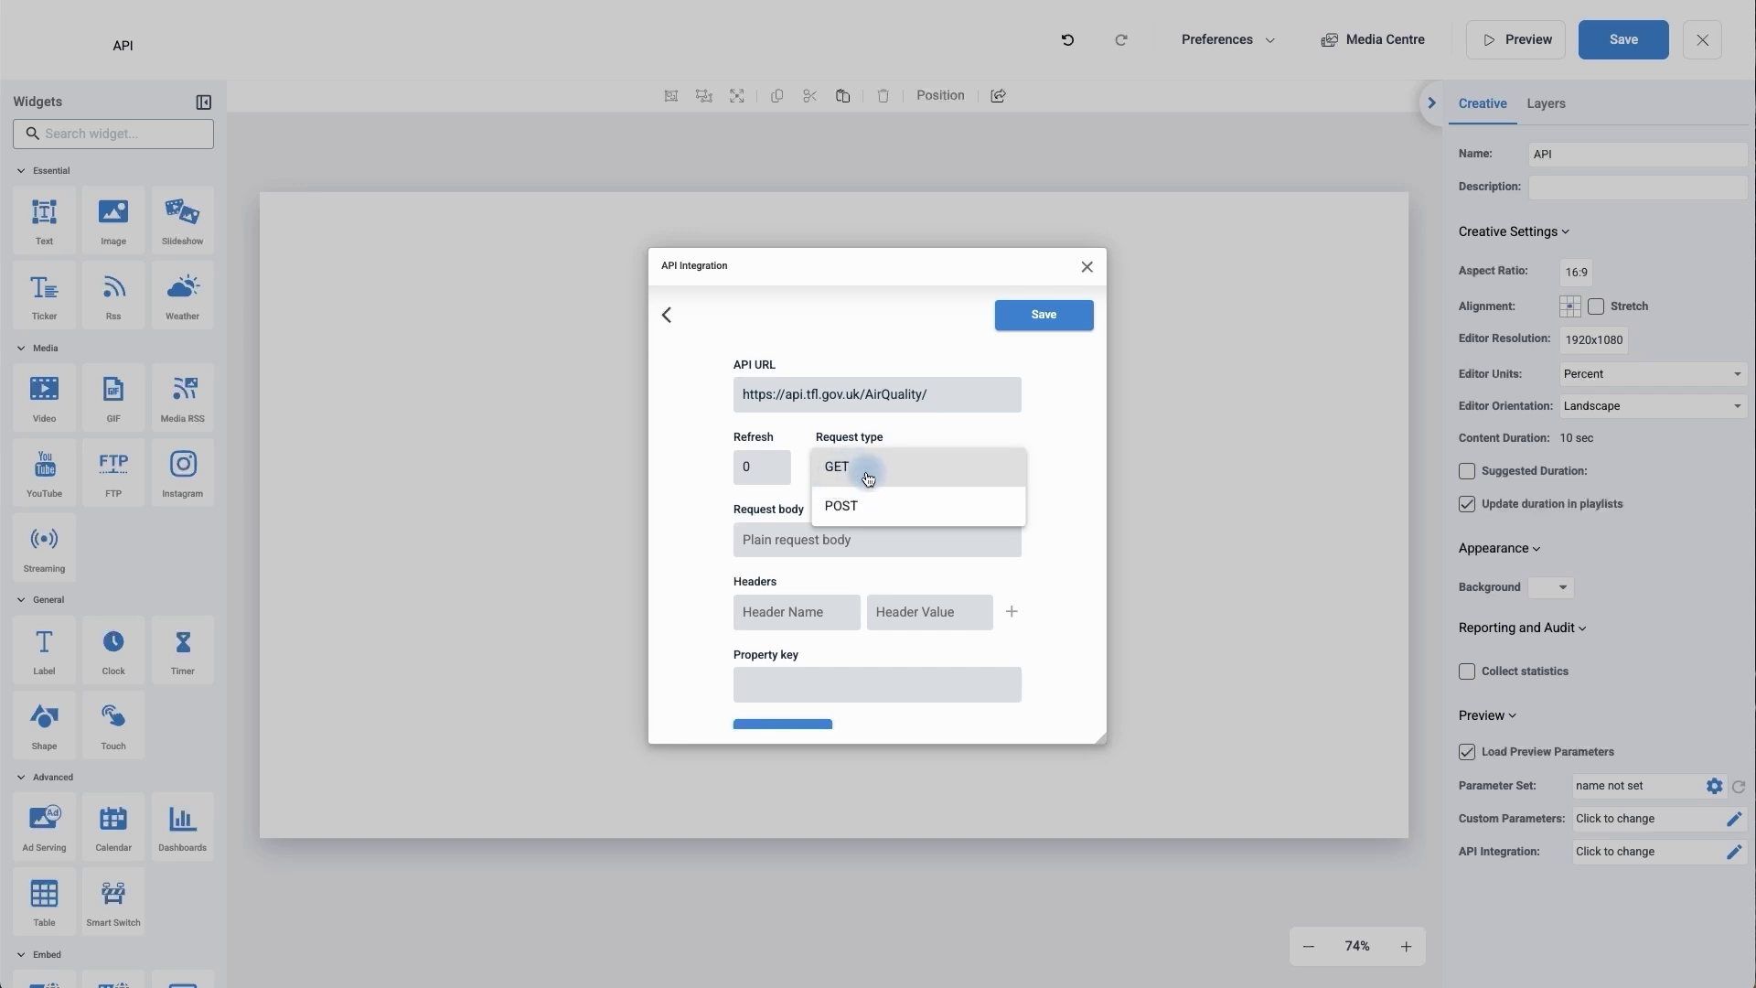
left_click(865, 473)
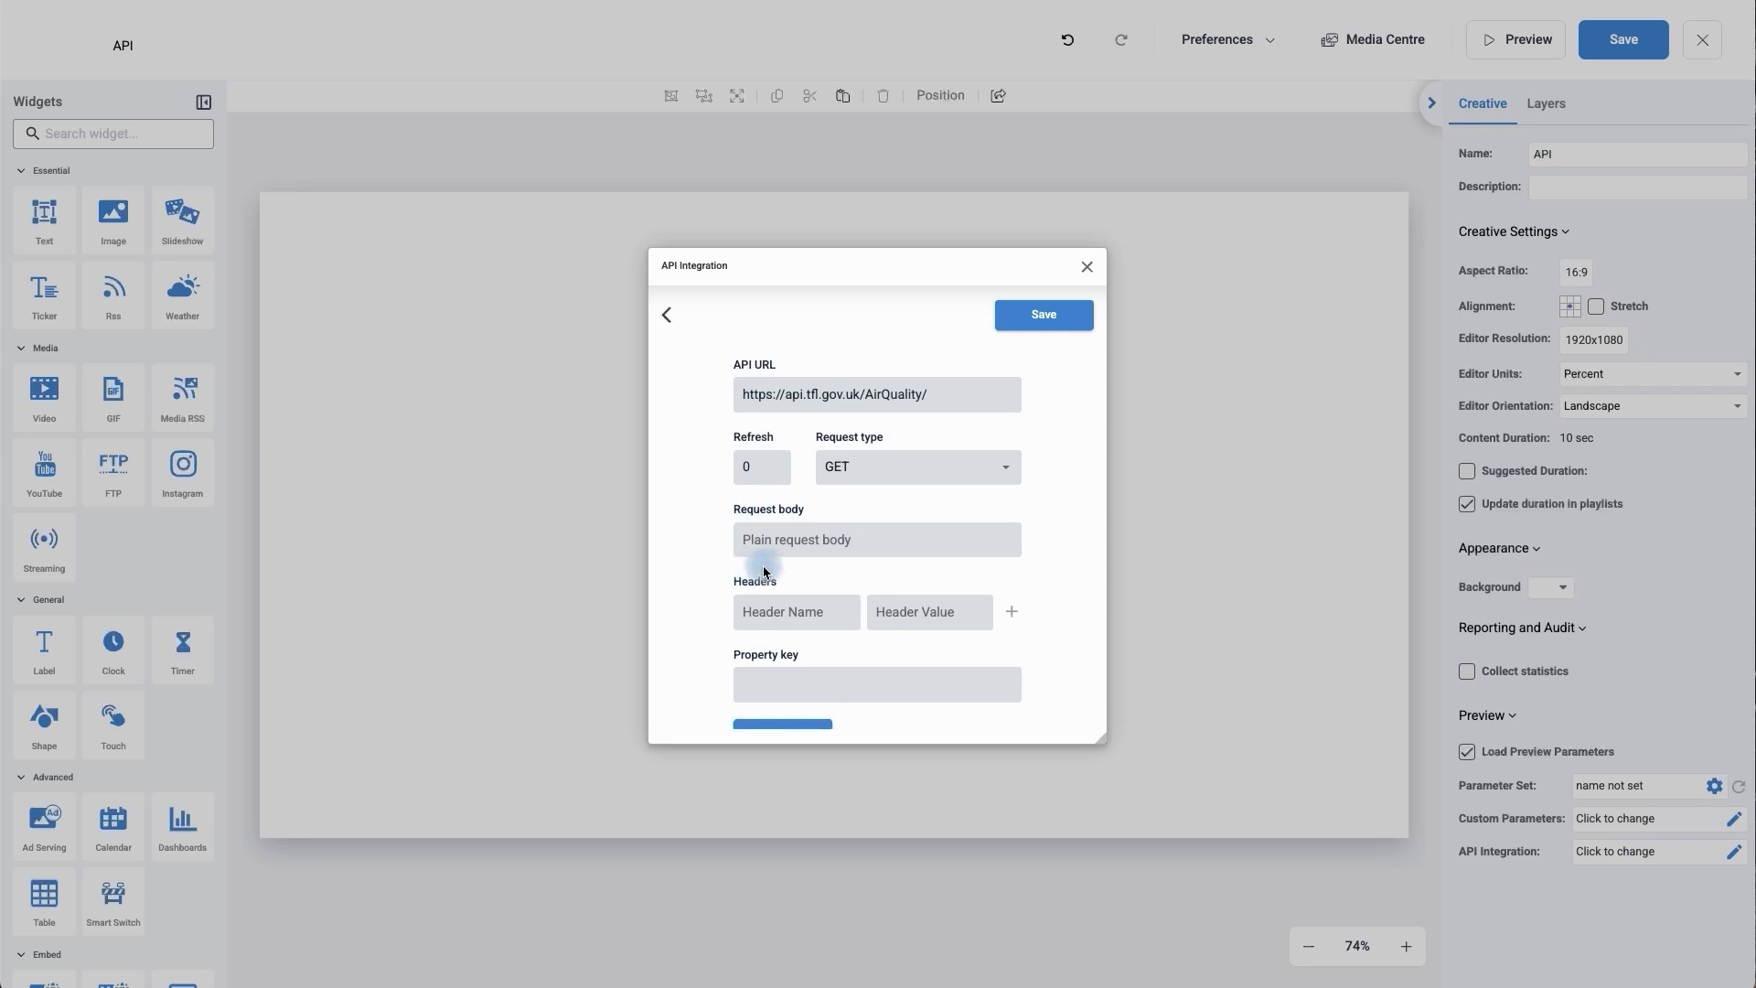
scroll(770, 569, "down", 2)
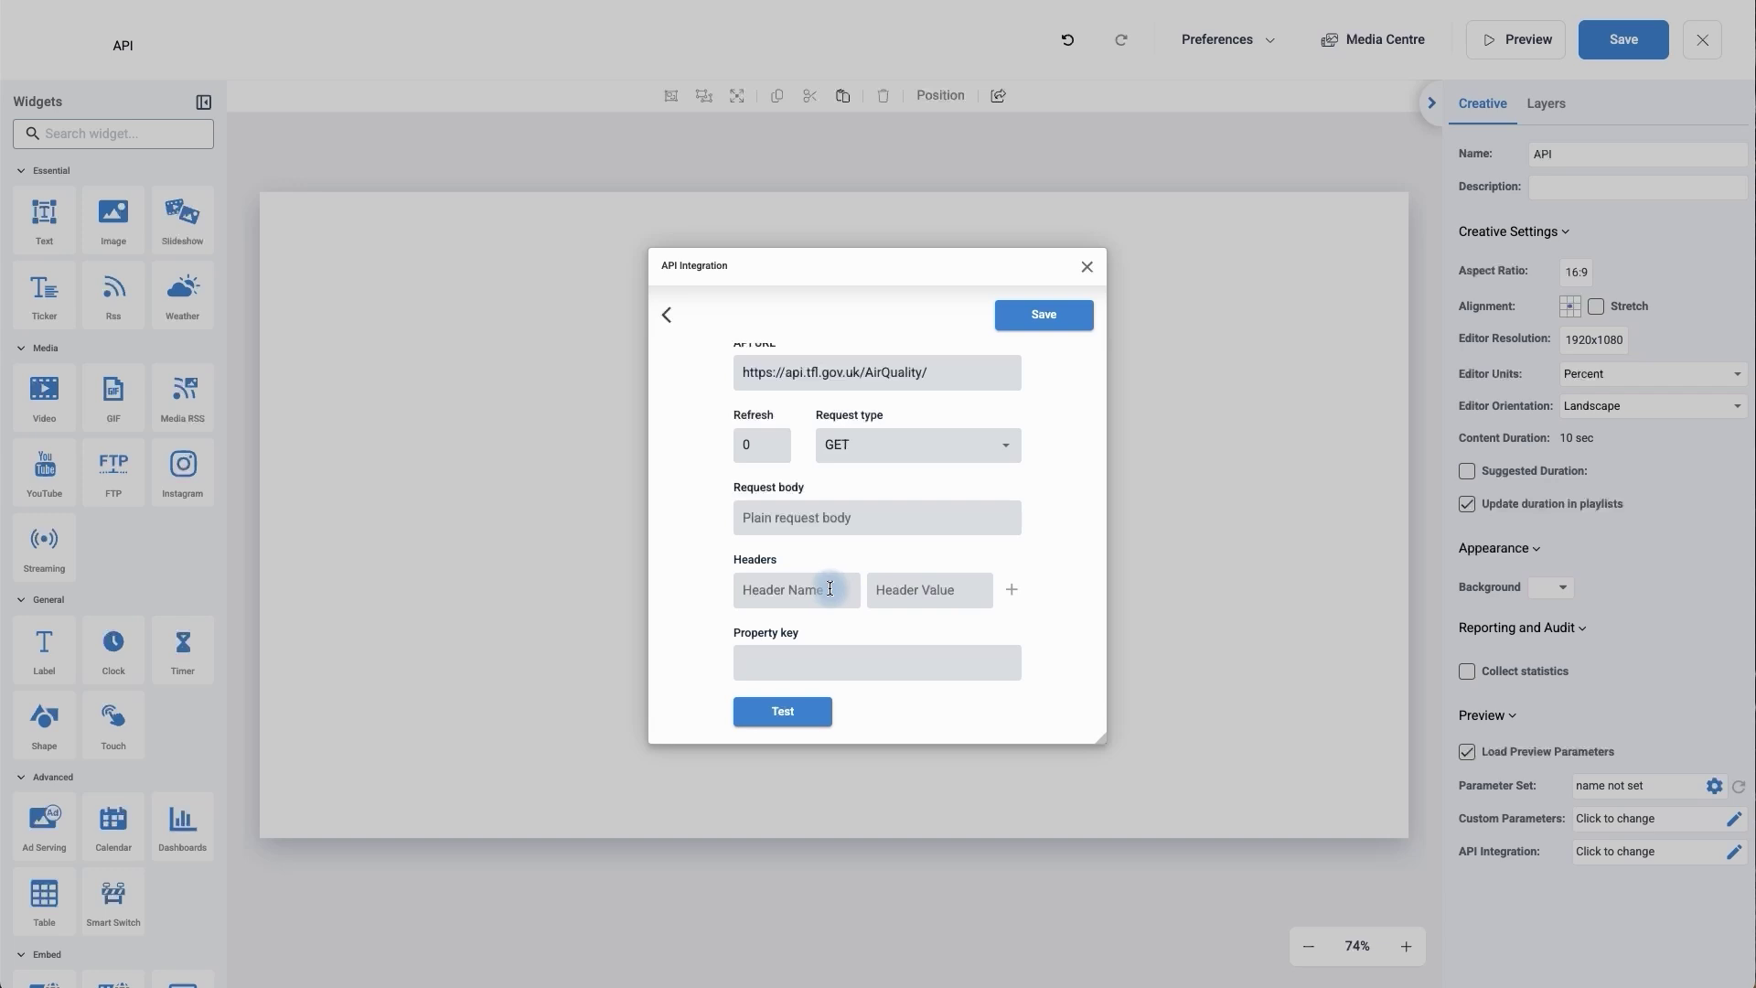
scroll(830, 588, "down", 1)
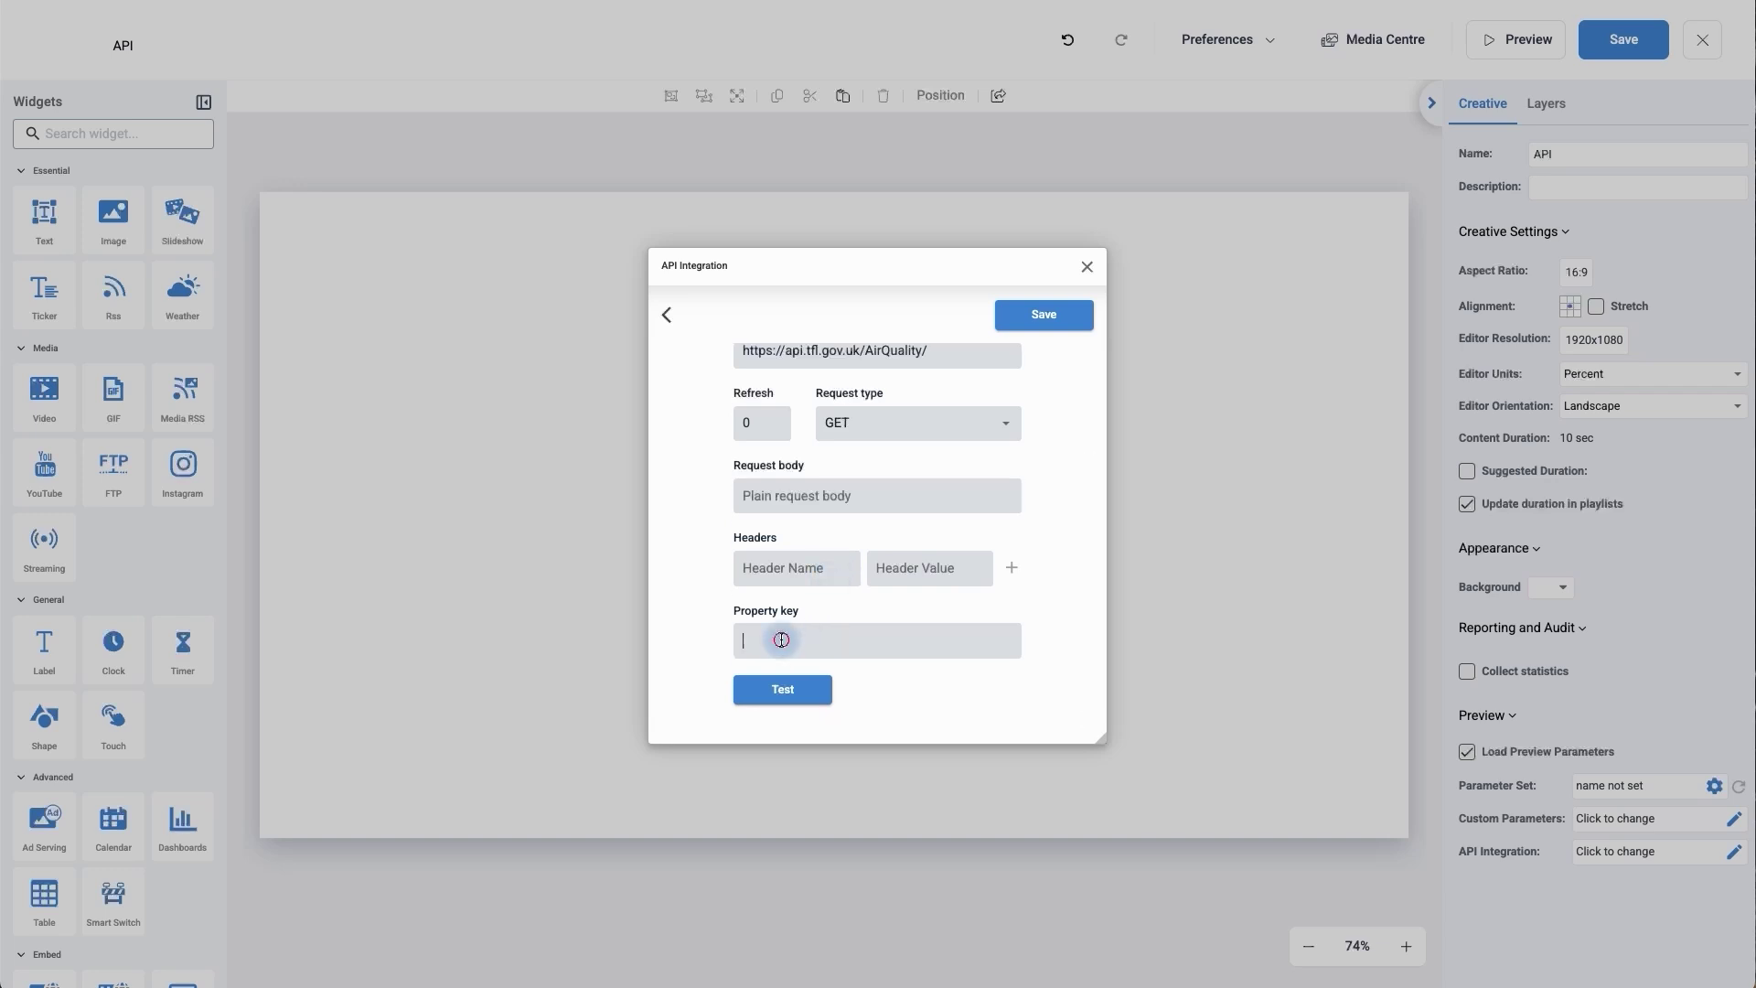
left_click(817, 642)
scroll(816, 642, "up", 1)
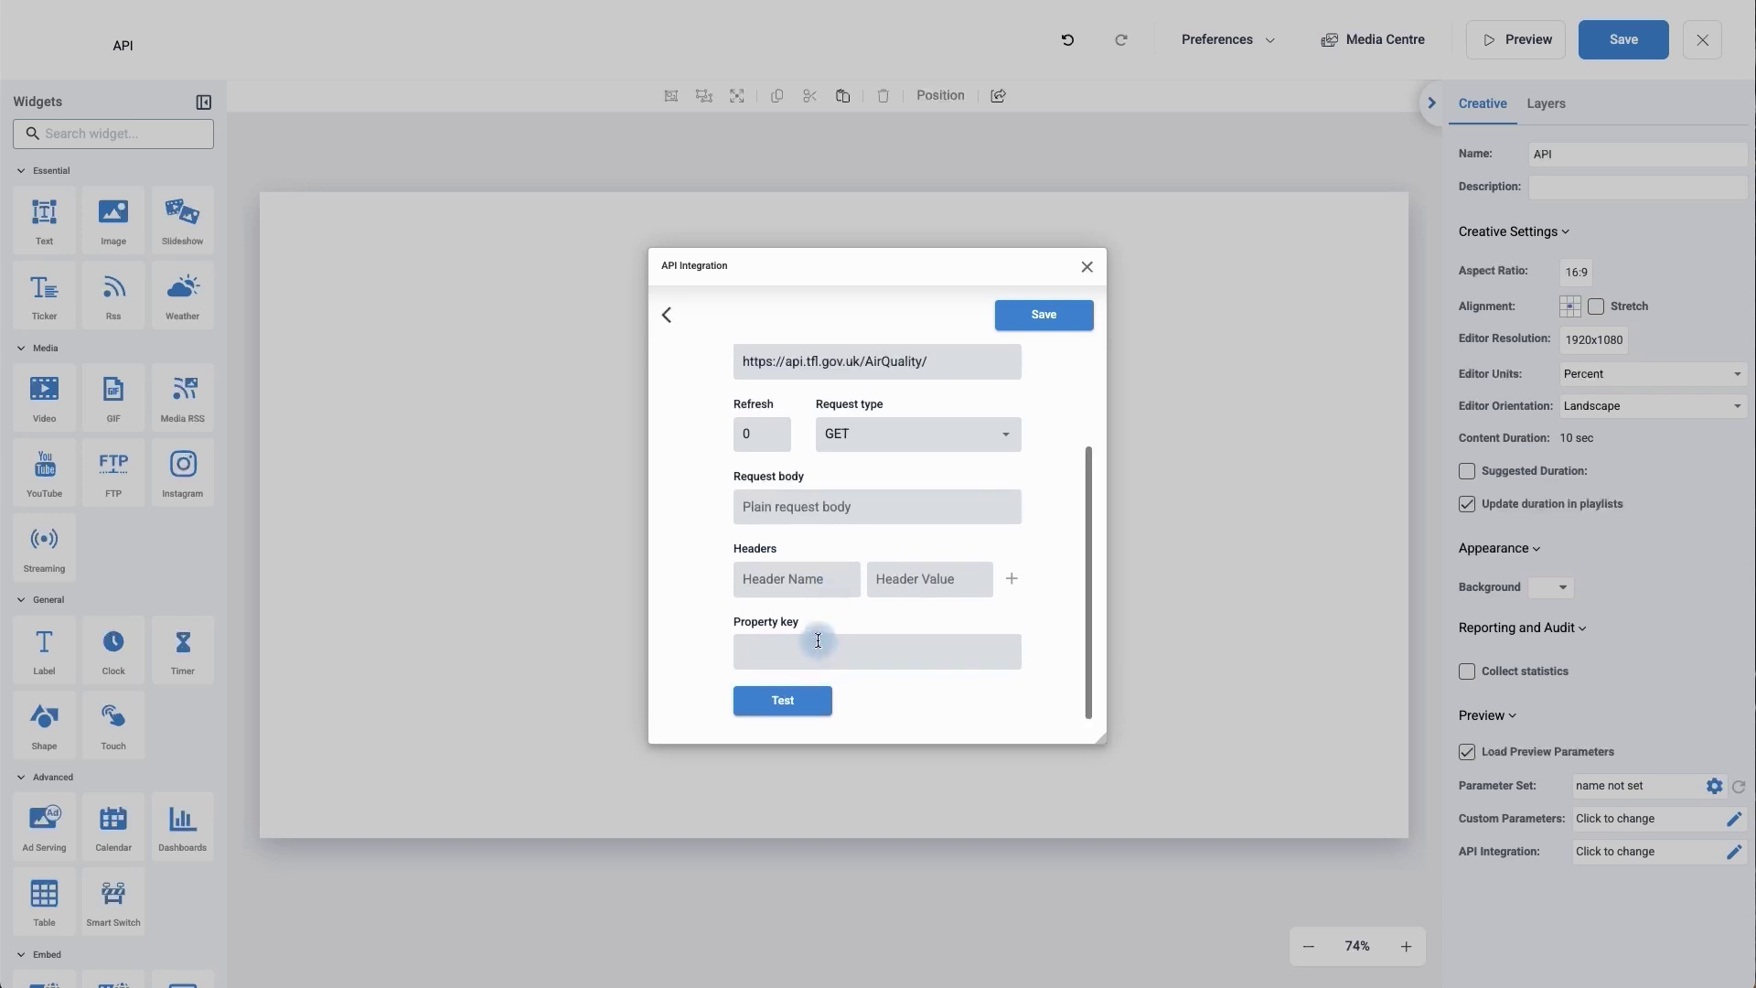
type("1")
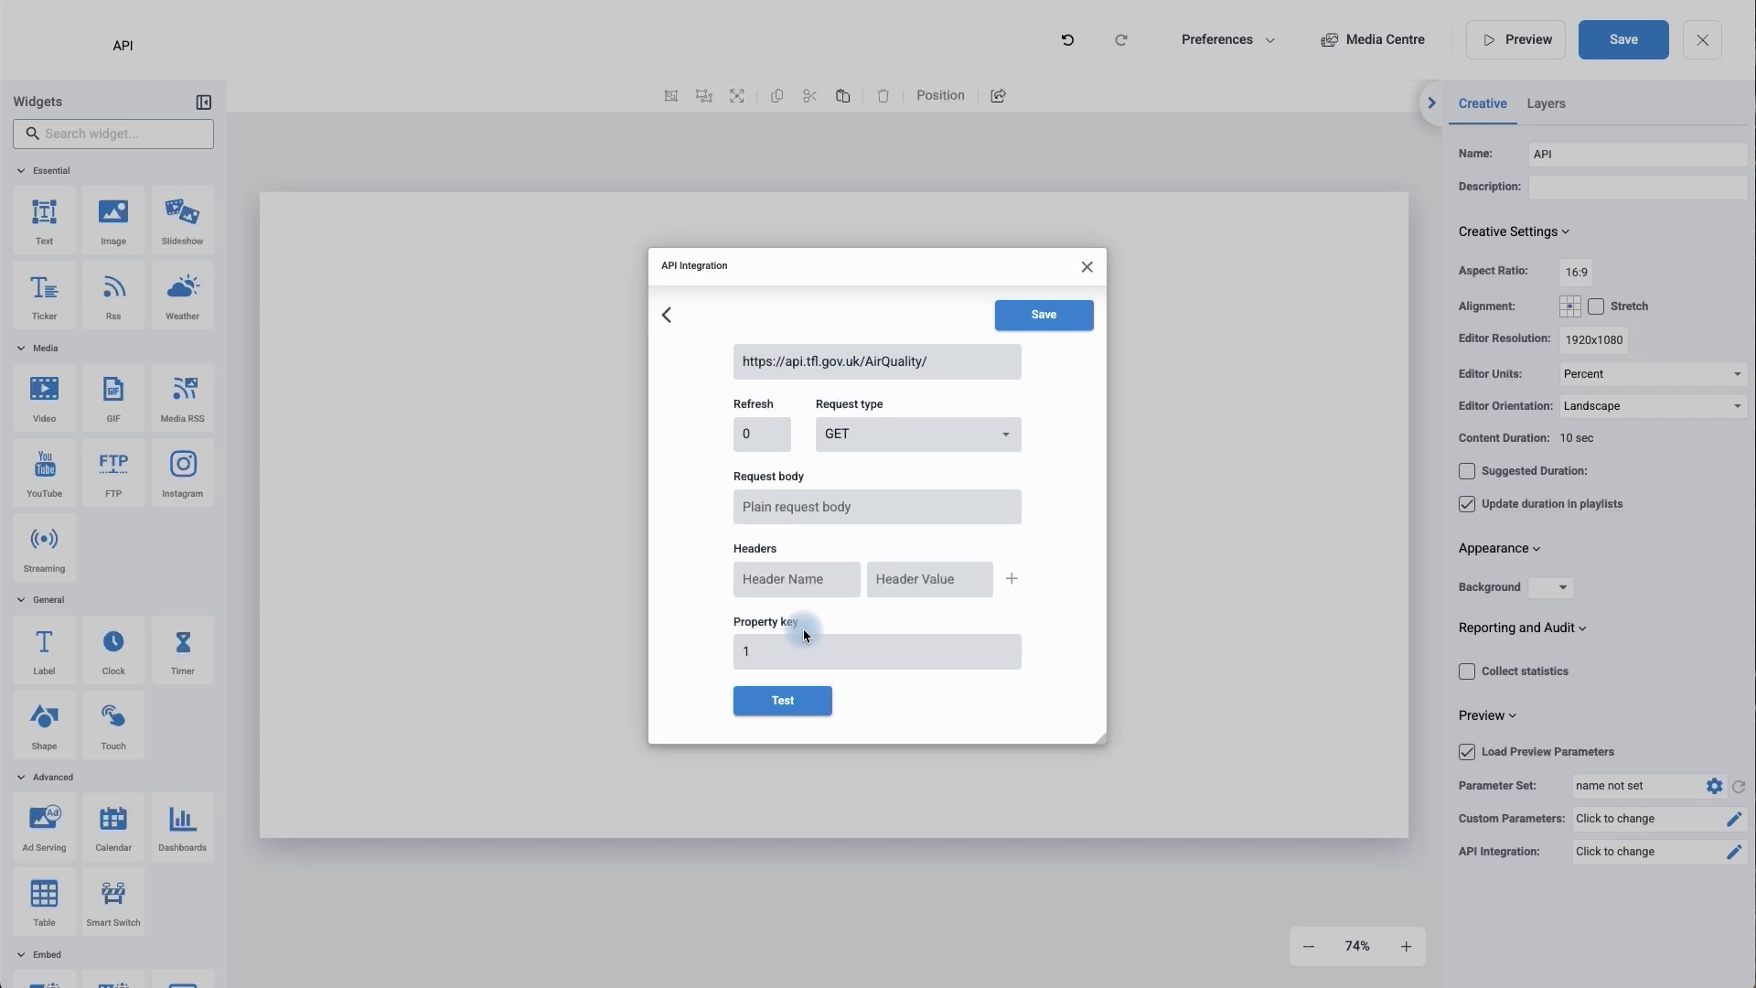
scroll(803, 627, "down", 1)
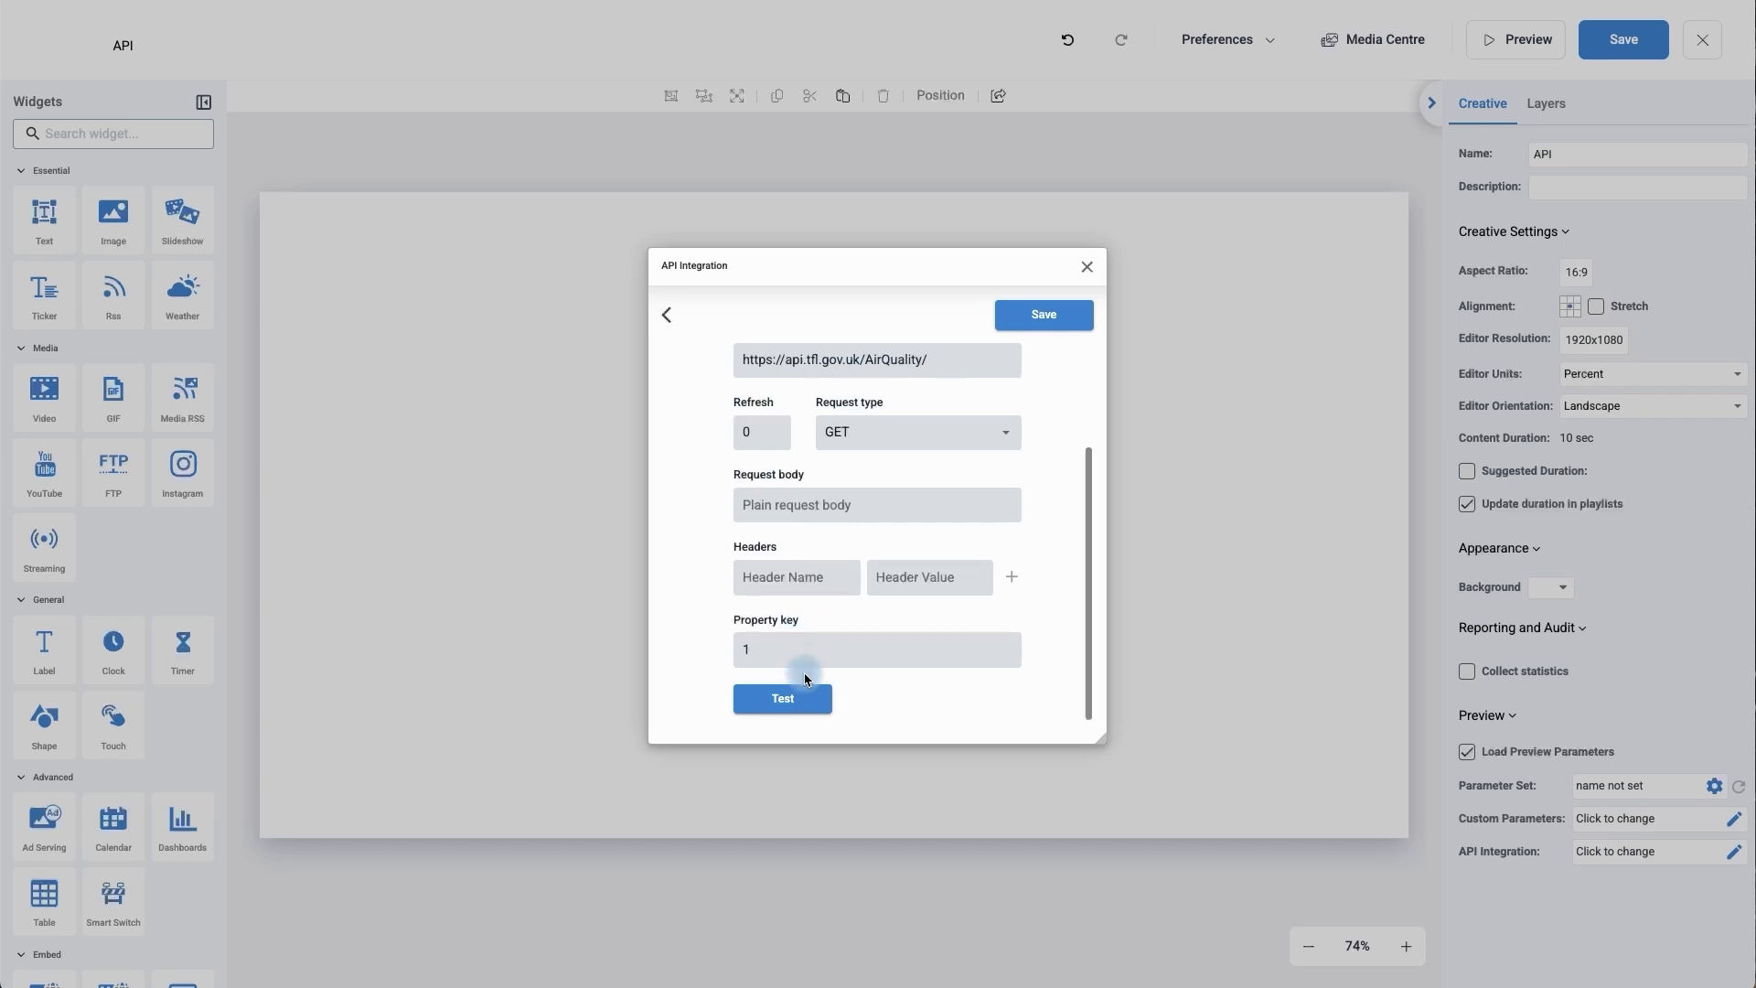
Test the Air API, review its air-quality JSON response, and save the entry
left_click(791, 704)
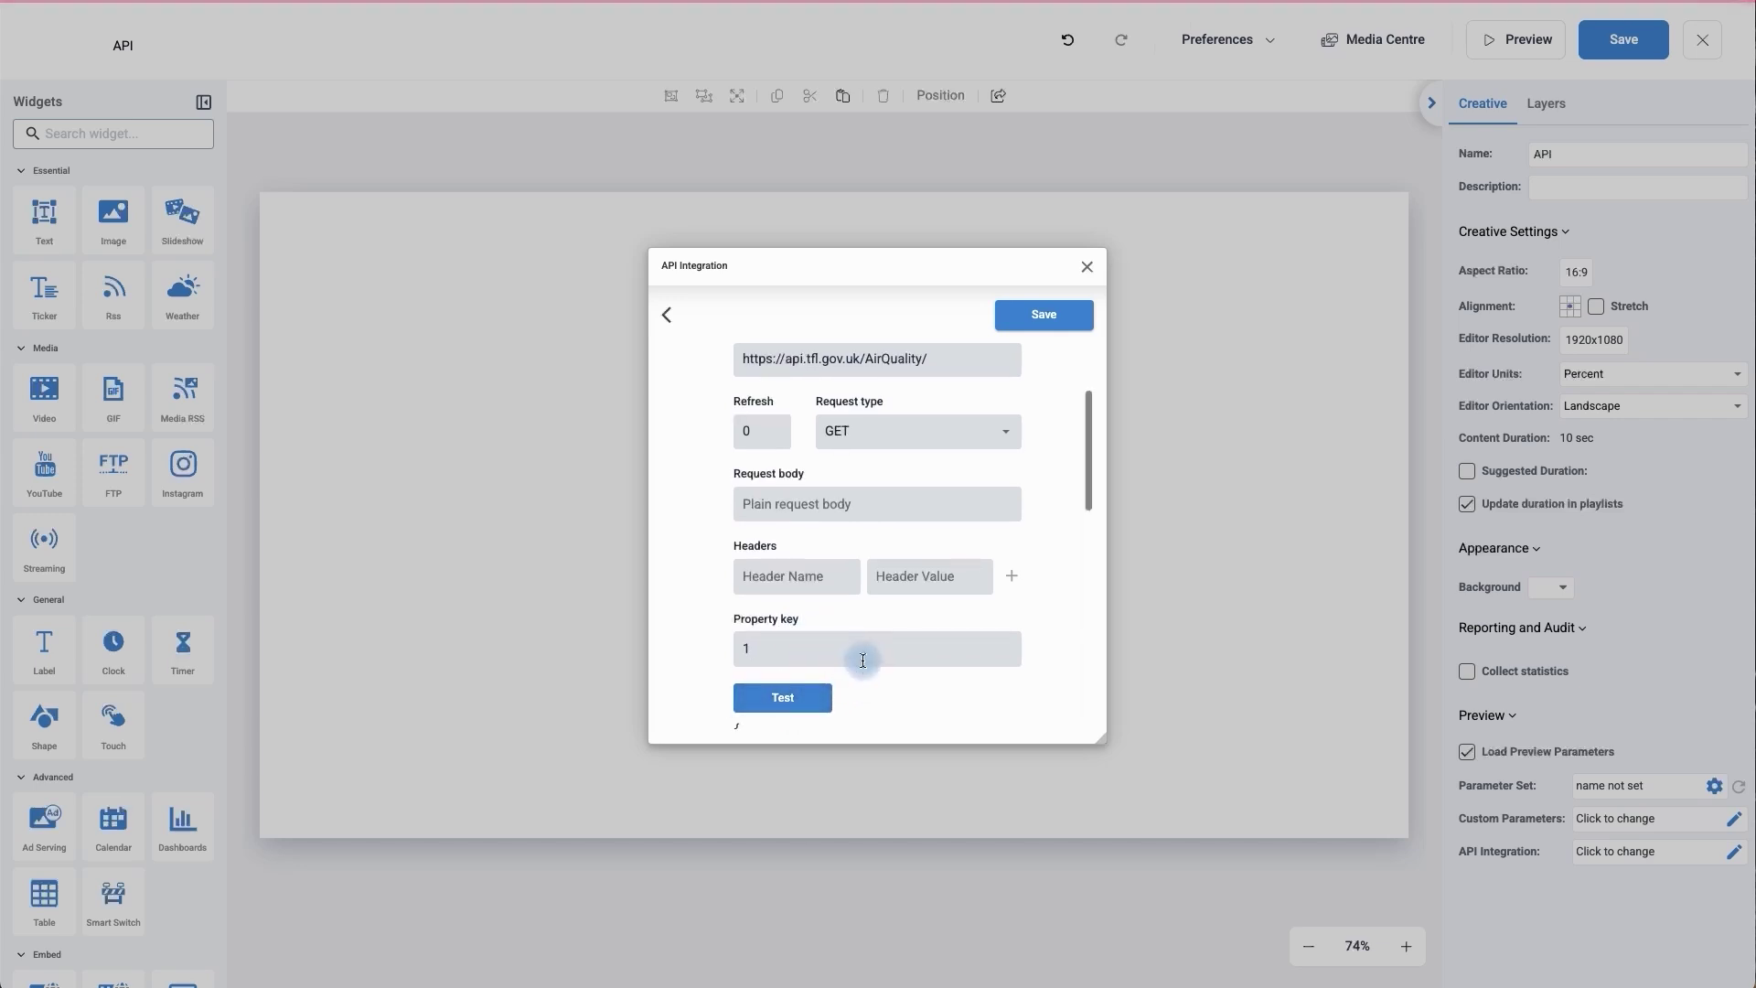
scroll(862, 659, "down", 3)
double_click(833, 644)
scroll(834, 646, "down", 5)
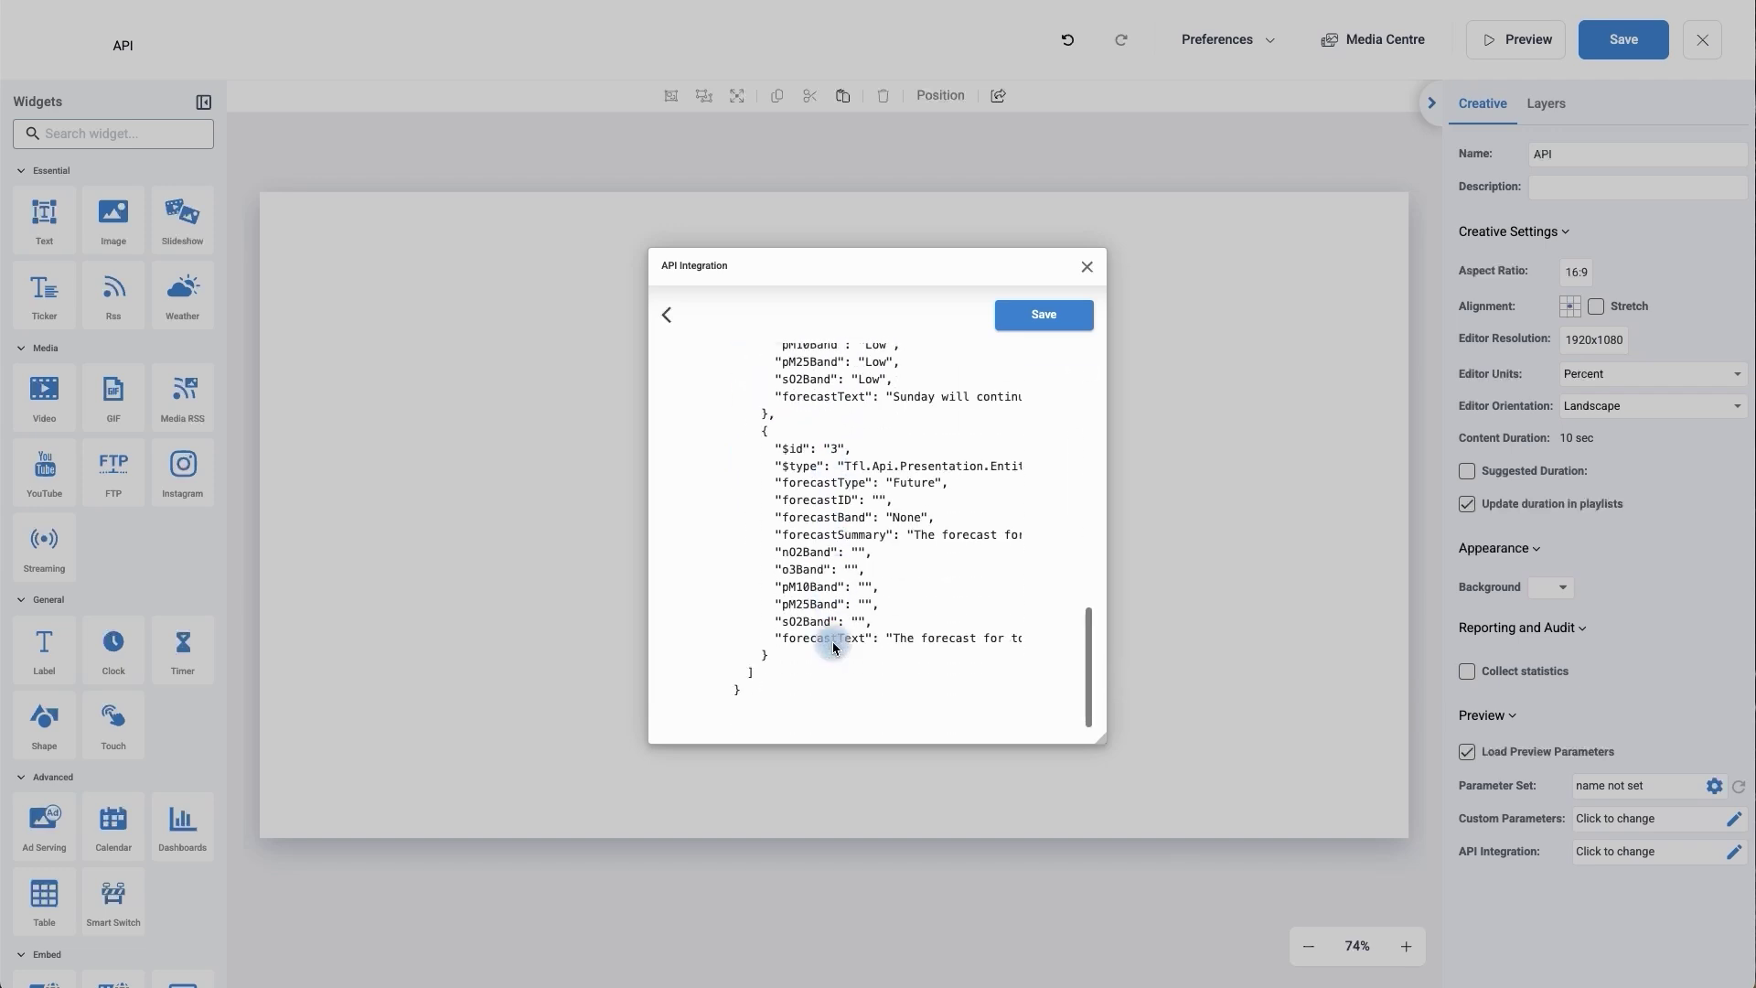
scroll(833, 645, "up", 5)
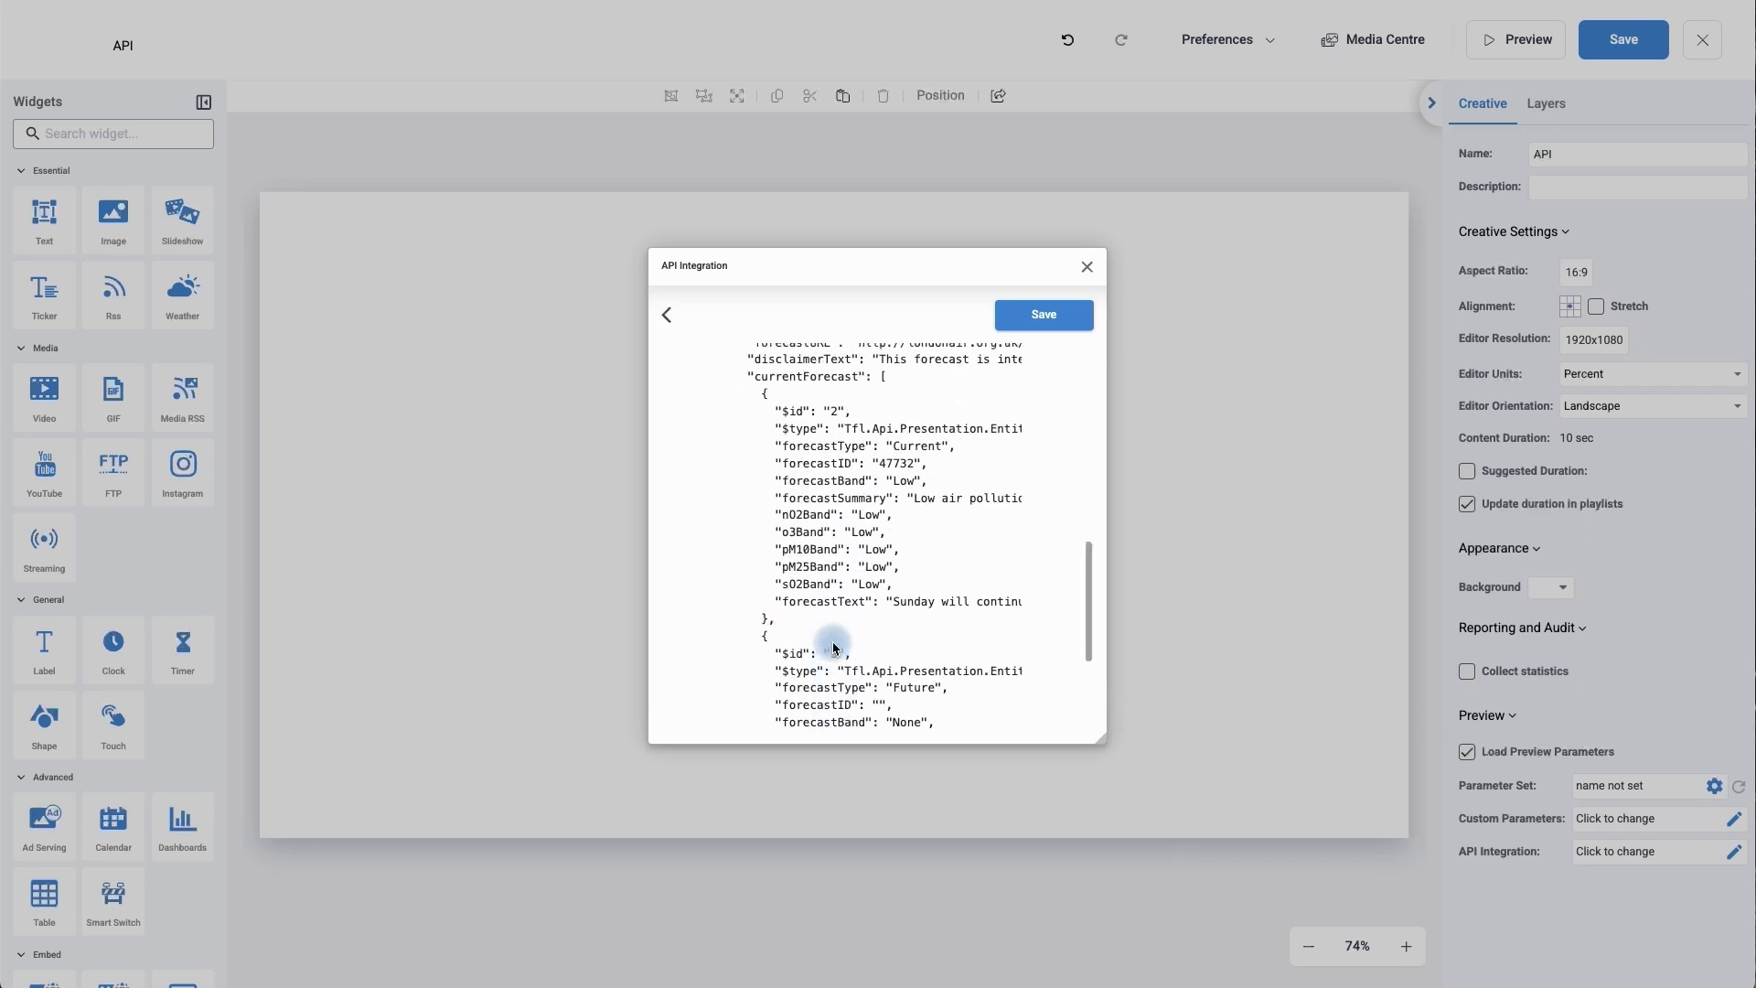
scroll(833, 645, "up", 3)
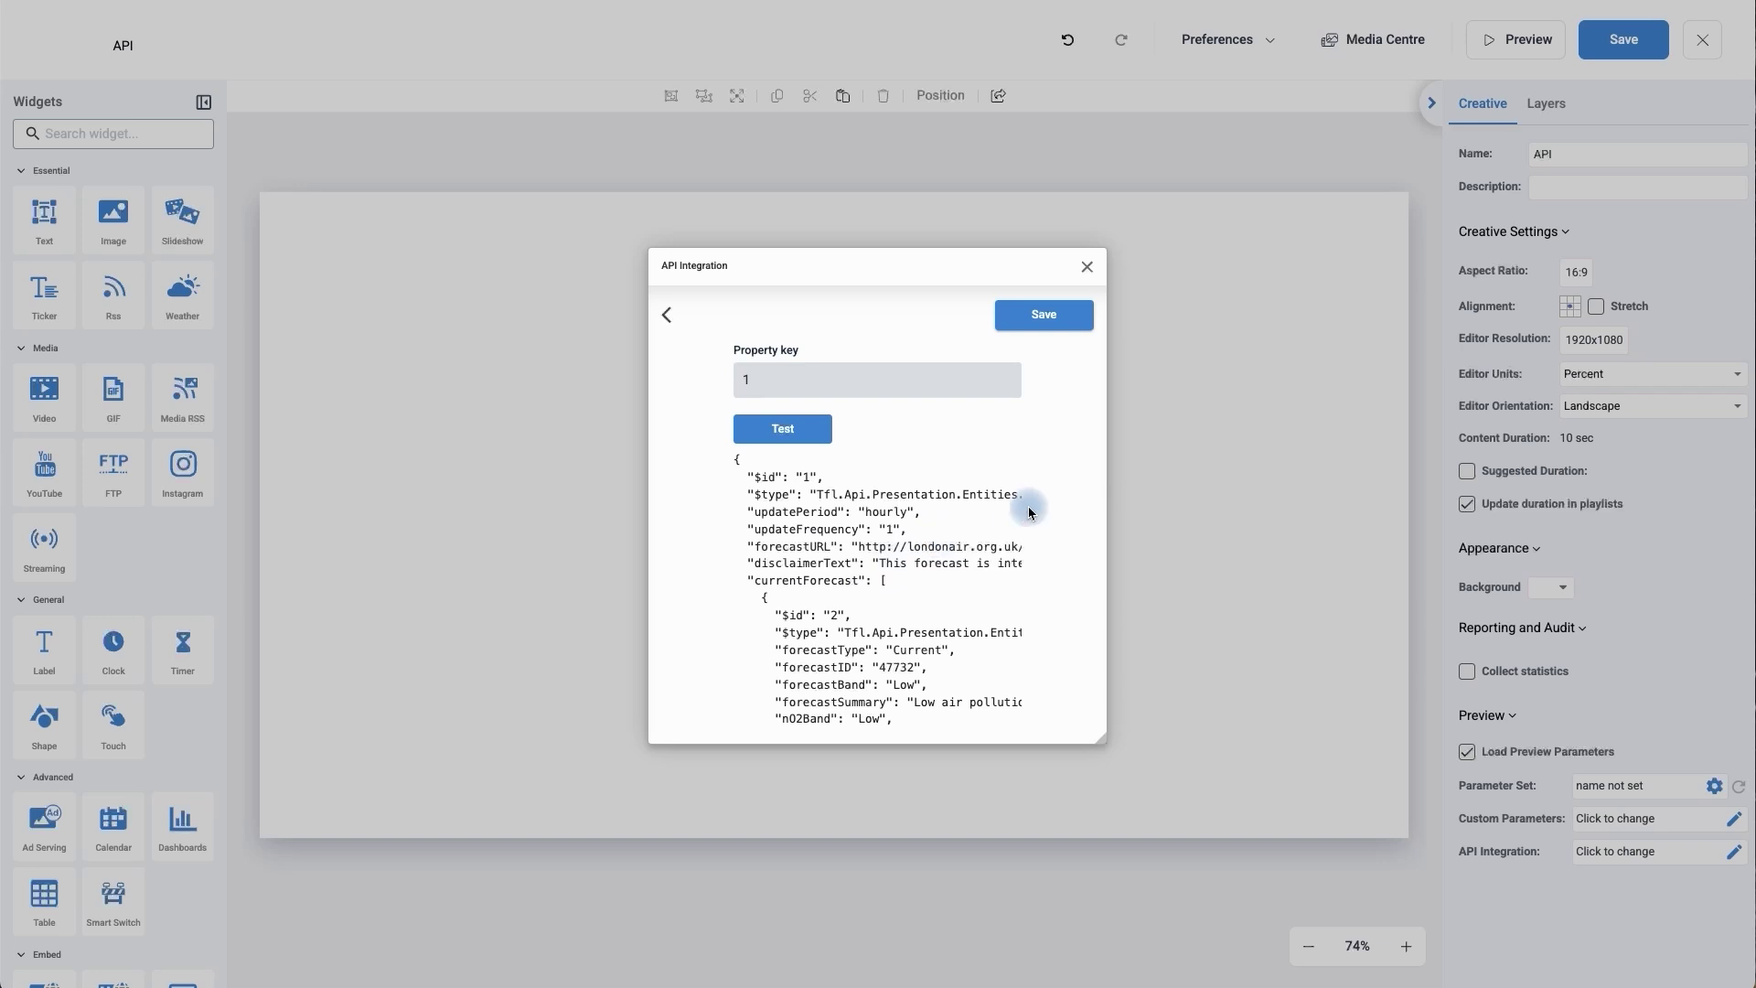
left_click(1068, 322)
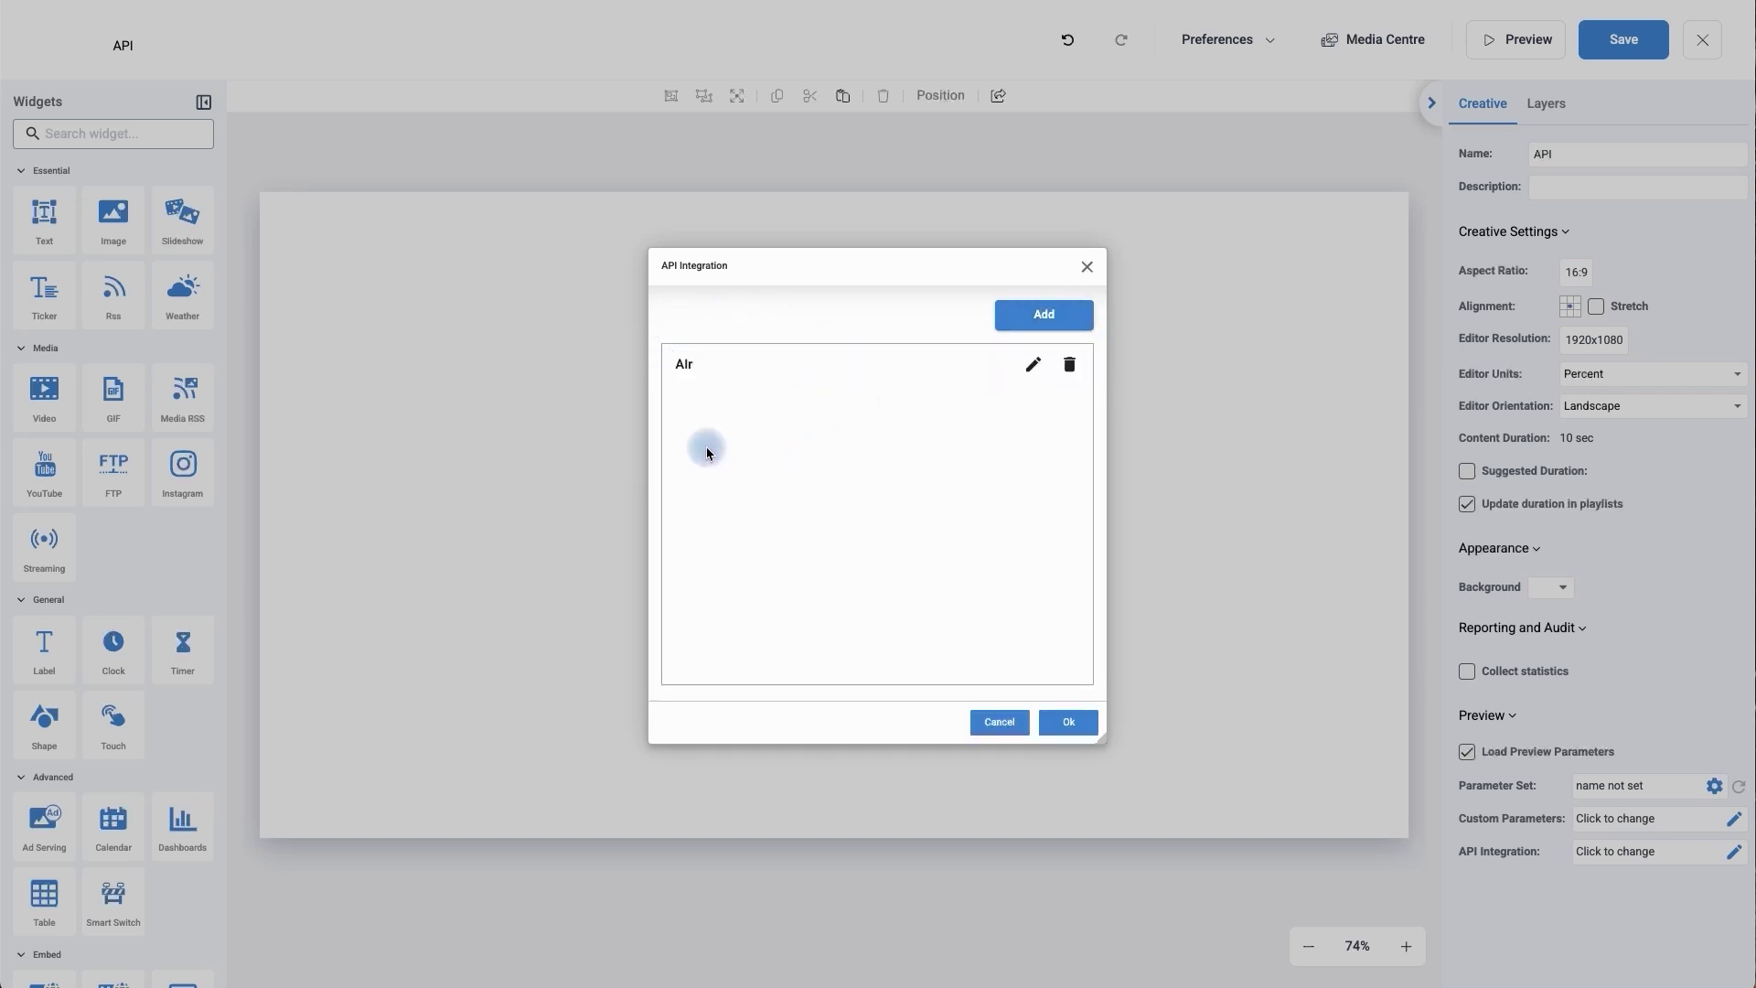
Close the API dialog and place a text label near the top, widened to 71.082%
left_click(1066, 728)
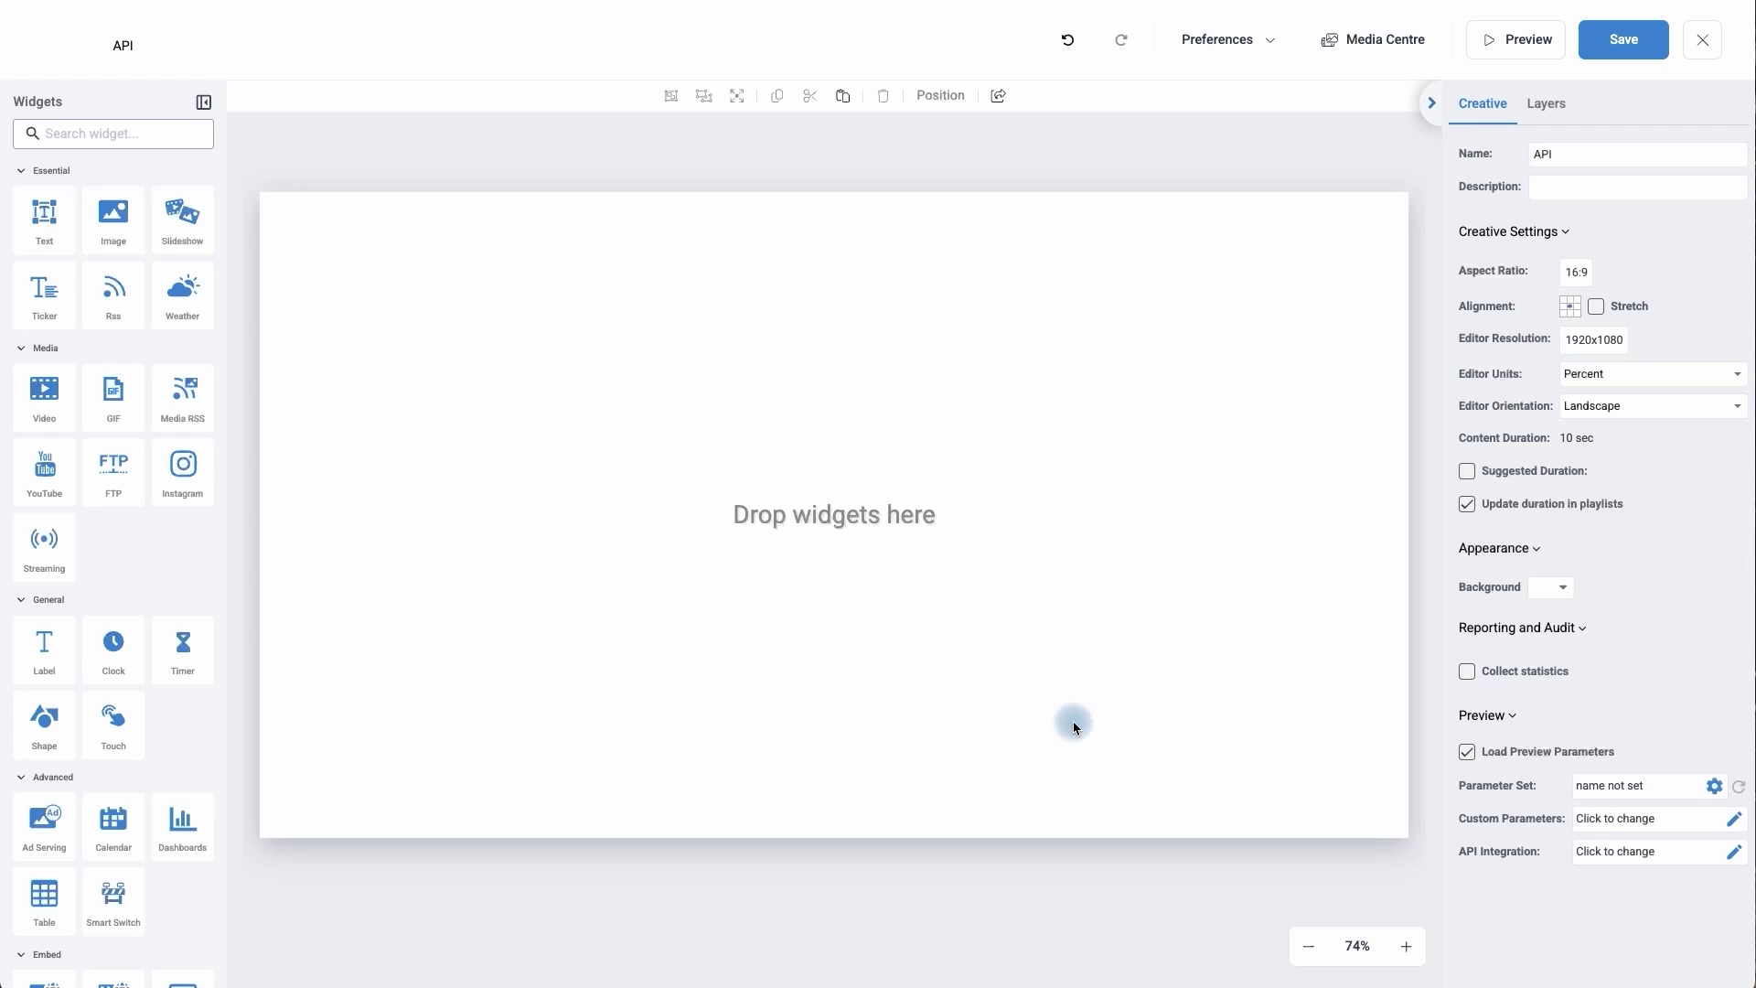
left_click(52, 655)
mouse_move(49, 656)
left_mouse_down()
mouse_move(118, 557)
mouse_move(560, 576)
mouse_move(42, 642)
mouse_move(37, 659)
mouse_move(59, 633)
left_mouse_up()
left_click(50, 636)
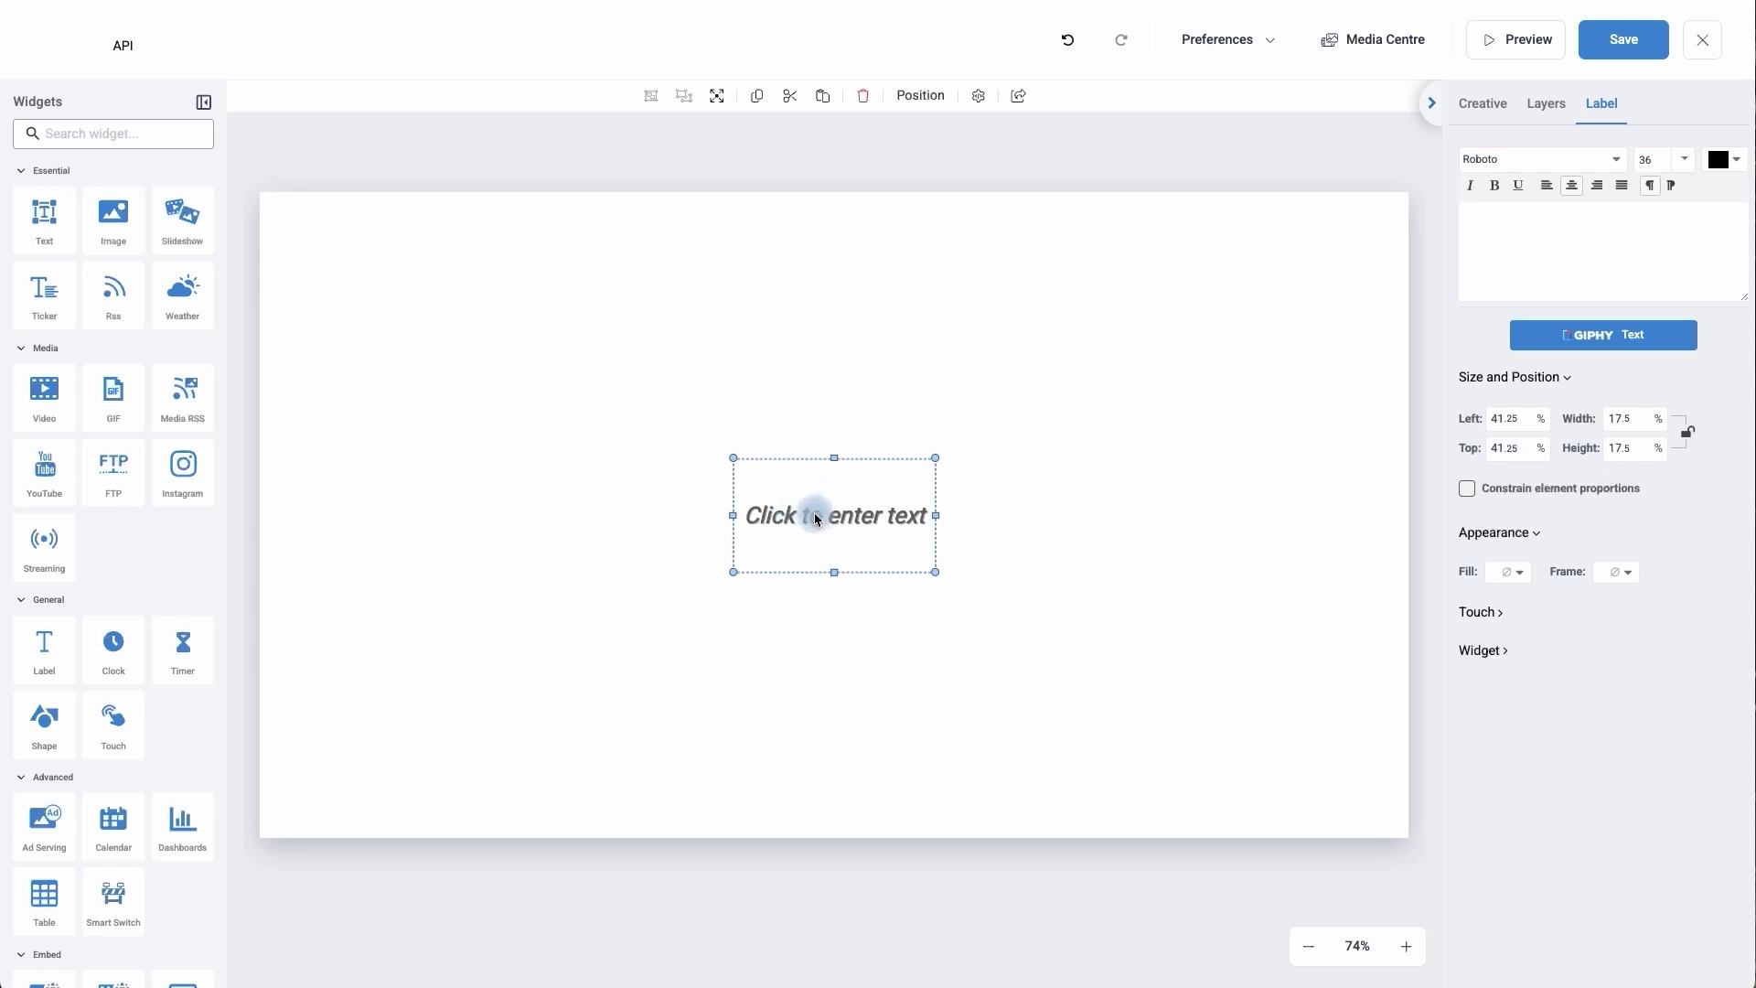
left_click_drag(817, 519, 394, 291)
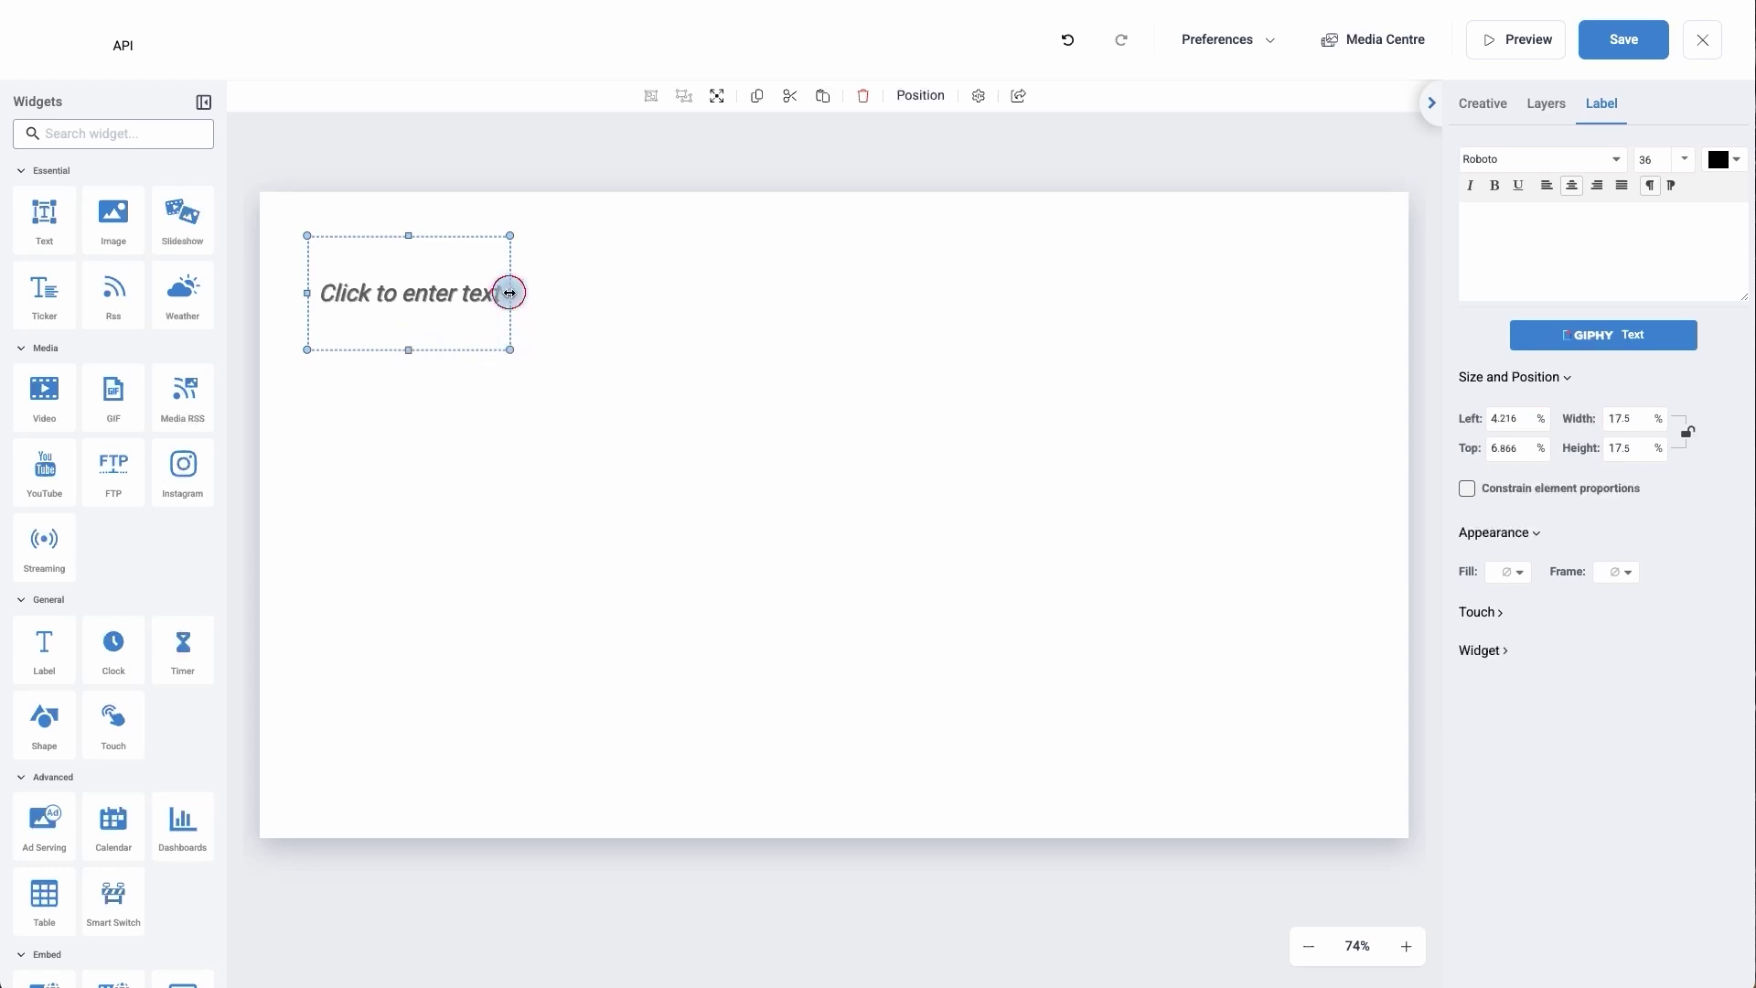
left_click_drag(509, 293, 1125, 297)
left_click_drag(673, 307, 750, 308)
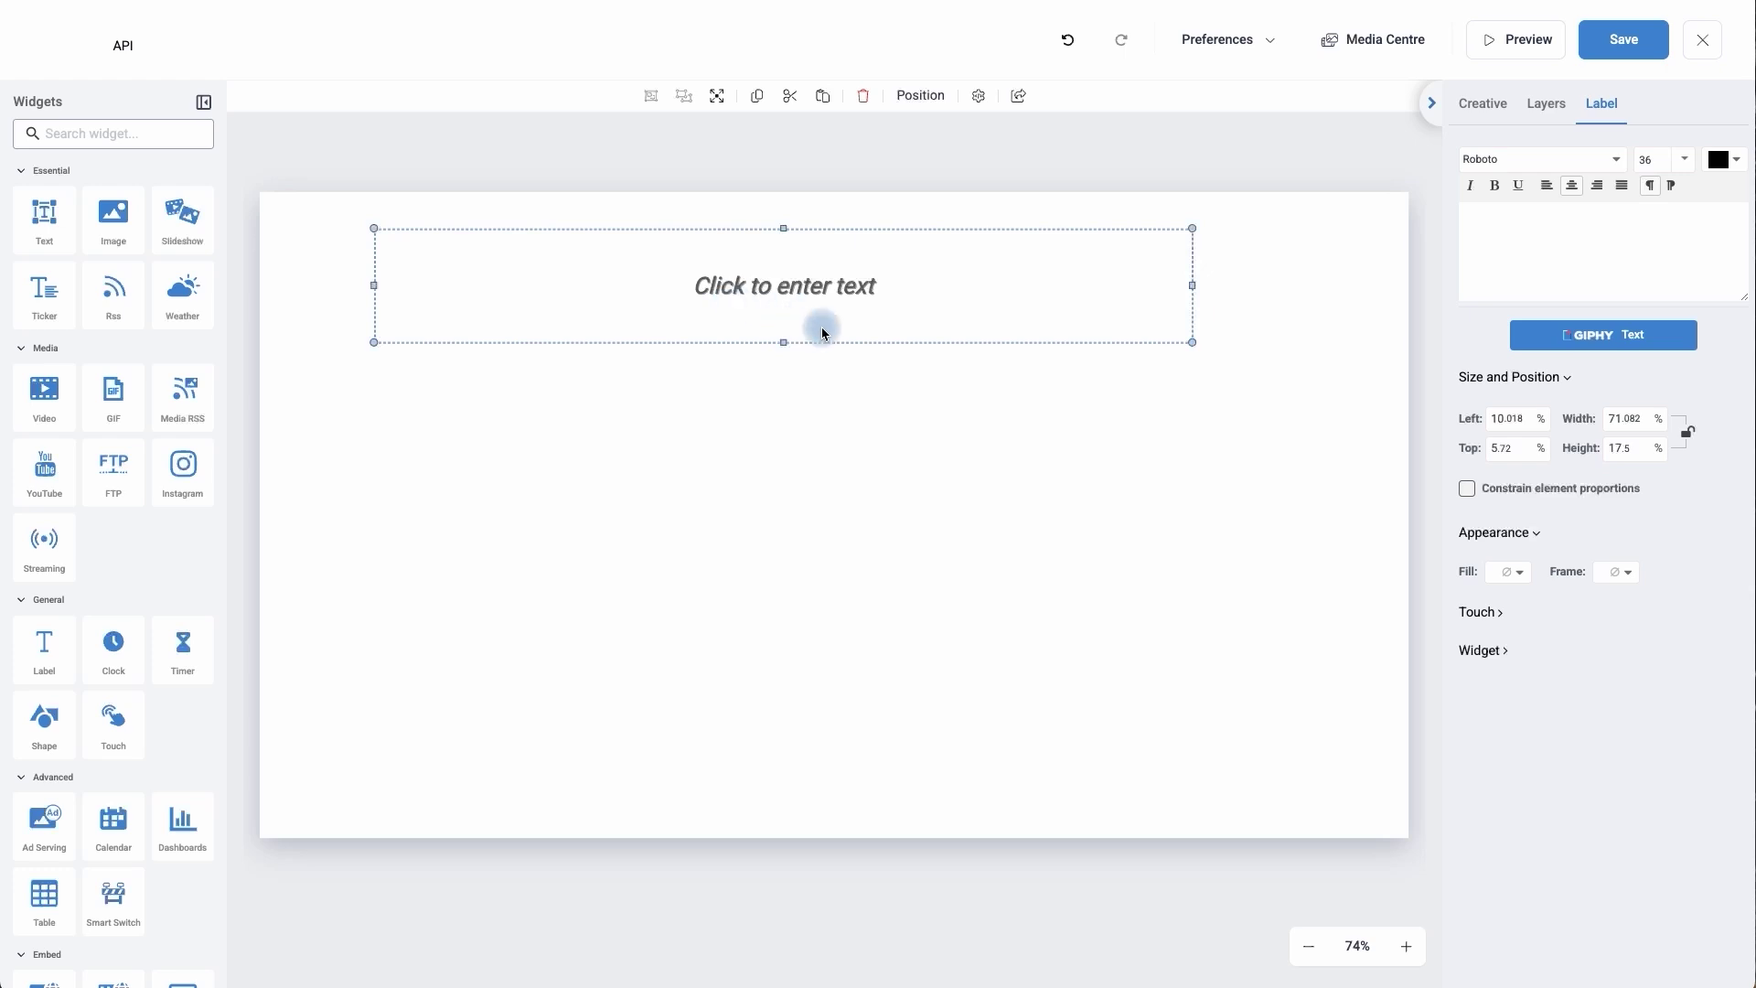
Build and copy ${customapi.1.currentForecast.0.forecastType}, which resolves to Current
left_click(979, 97)
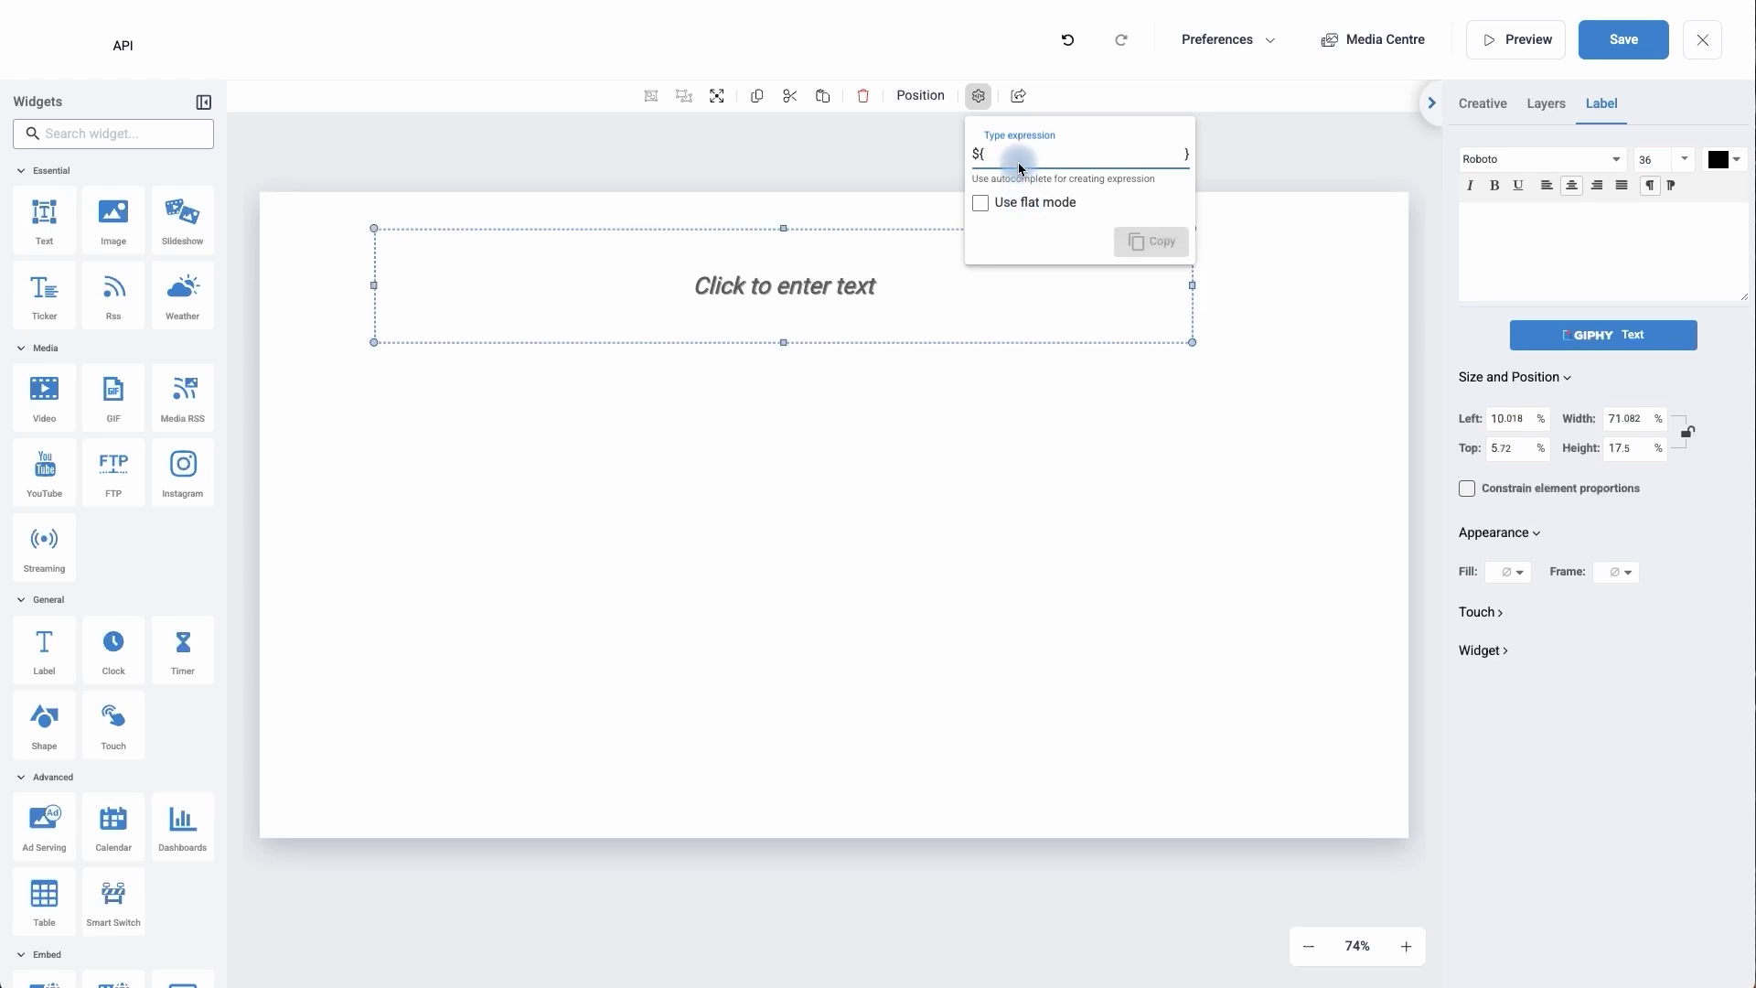
left_click(1019, 161)
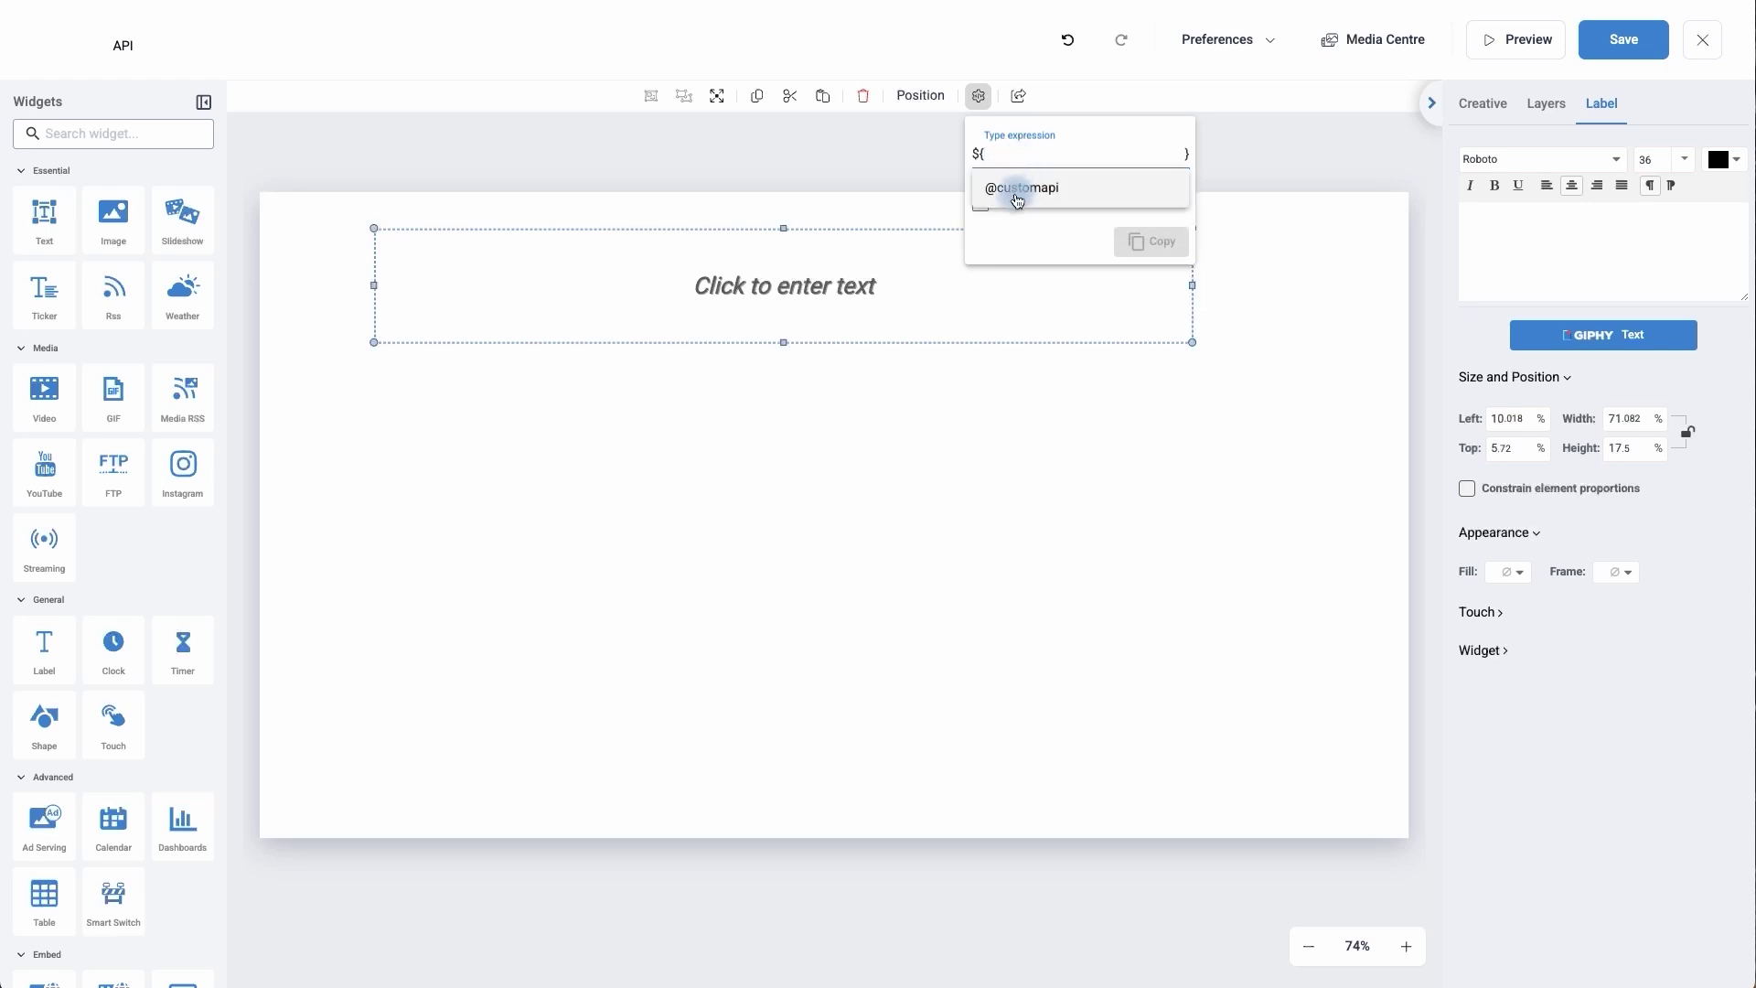
left_click(1011, 189)
left_click(1006, 188)
scroll(1049, 252, "down", 2)
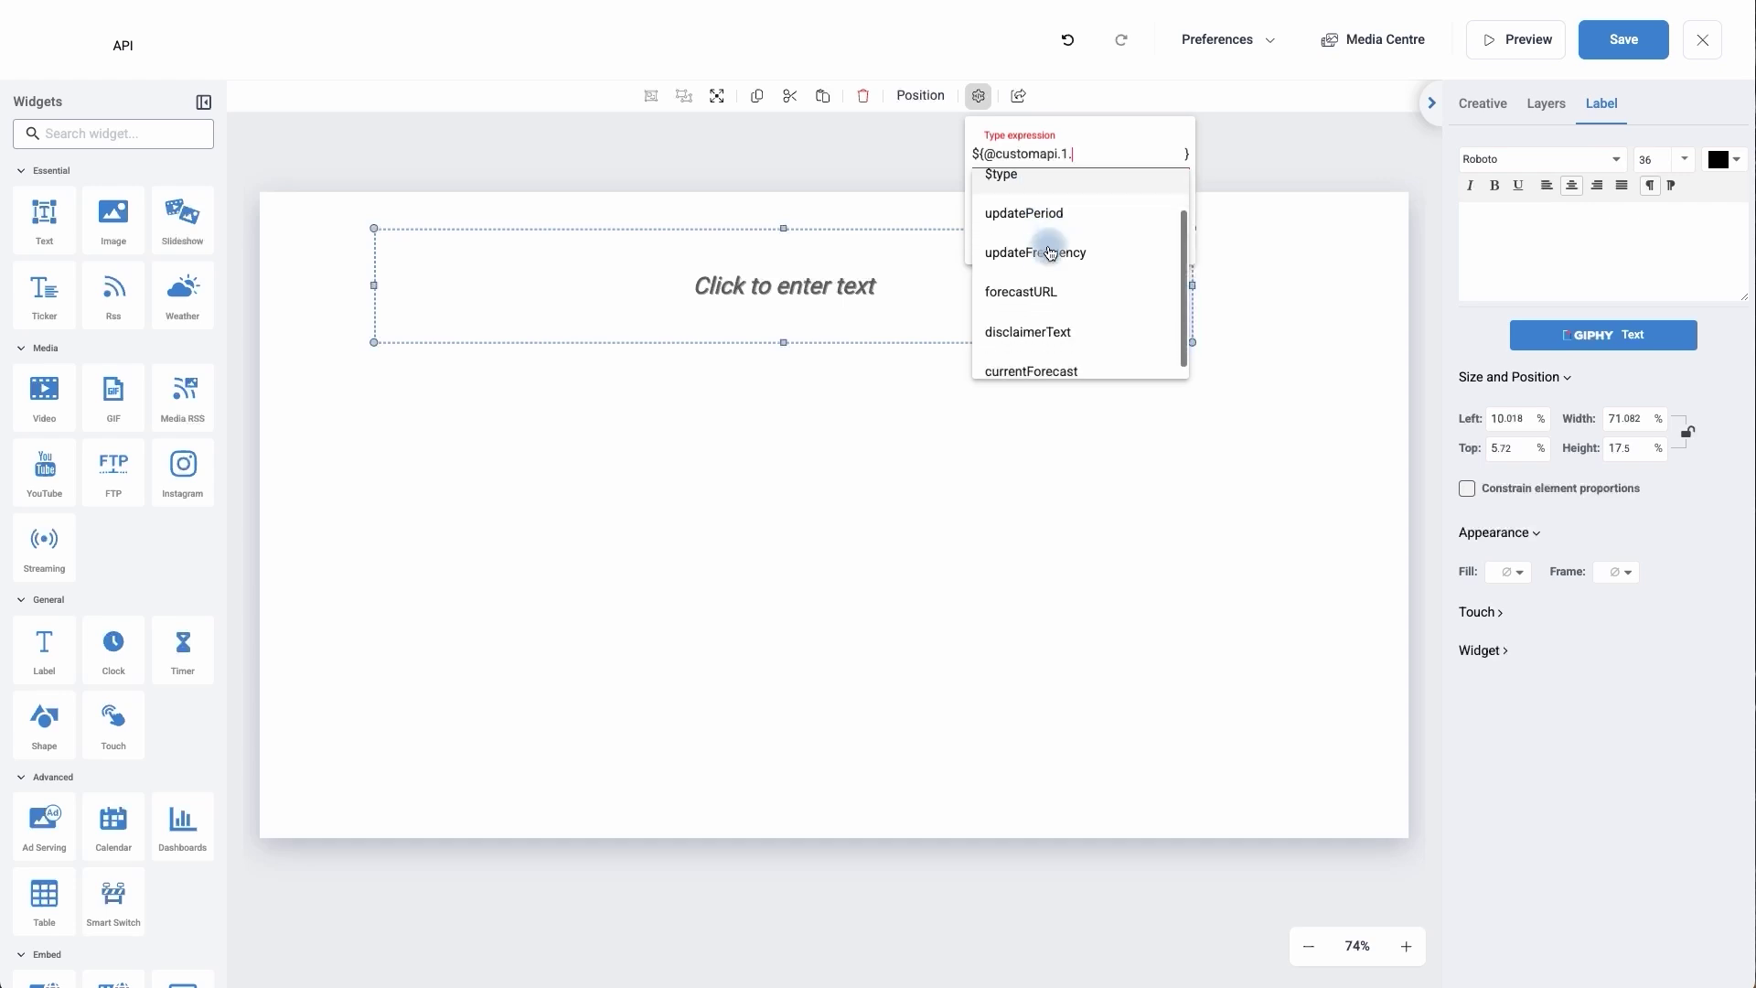
left_click(1045, 355)
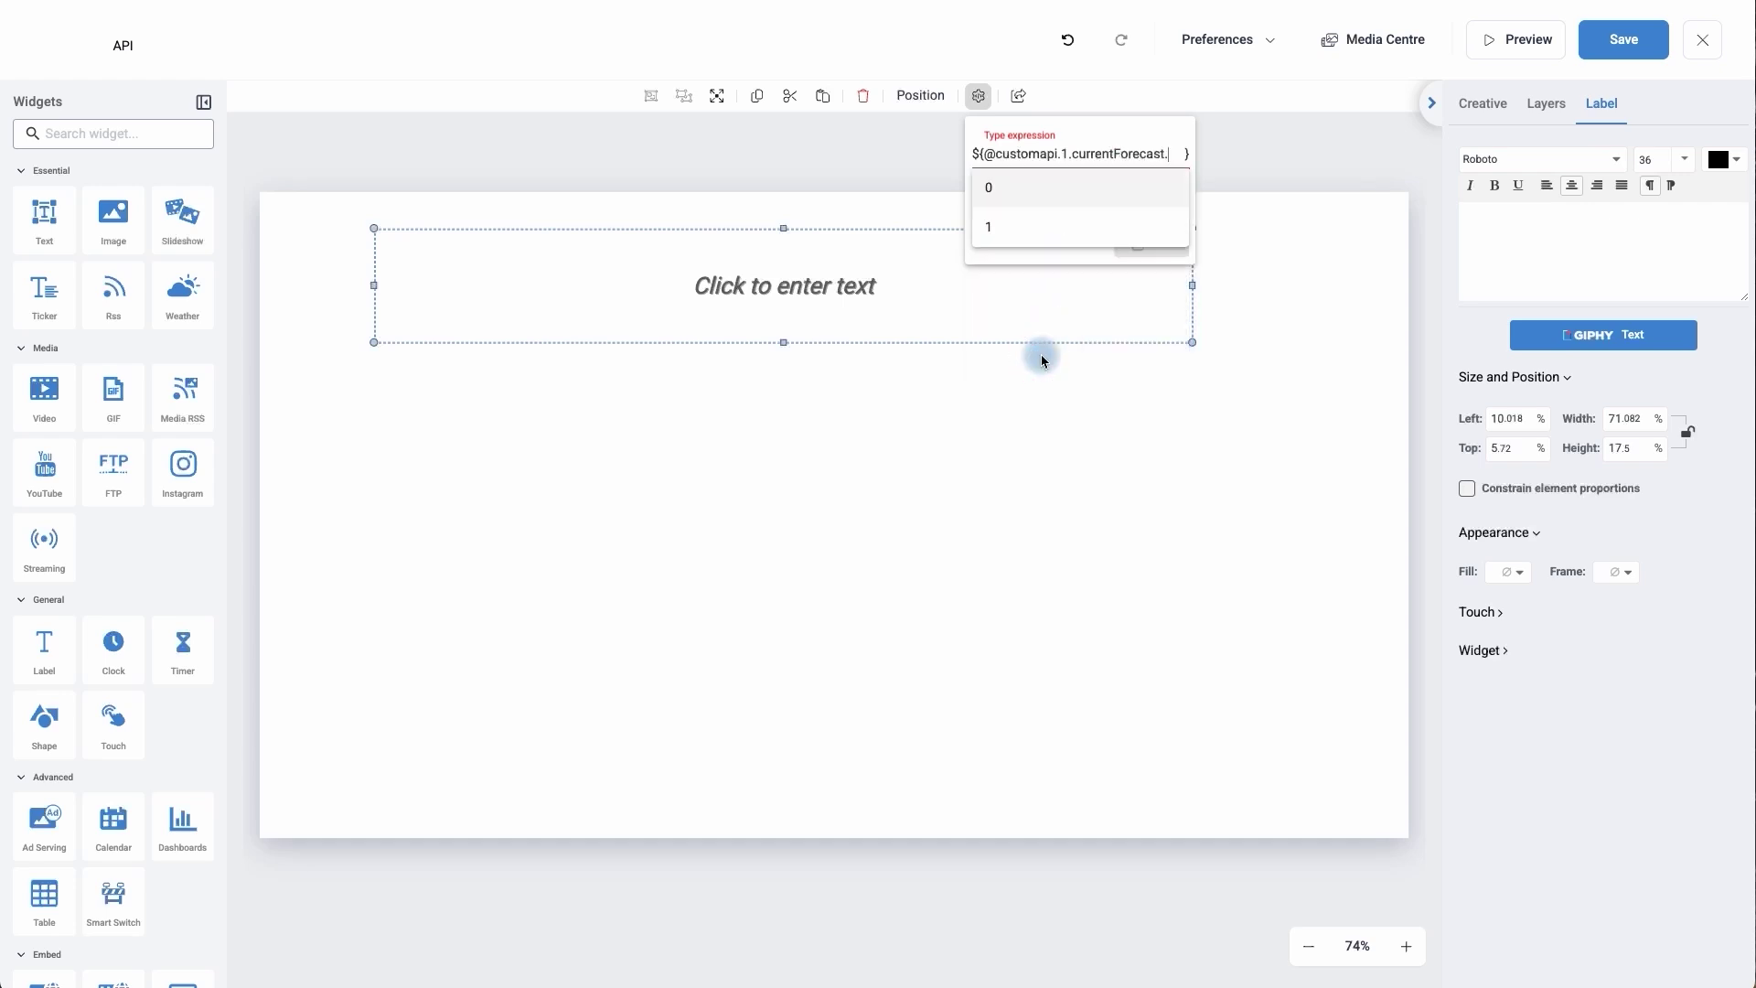
left_click(1023, 199)
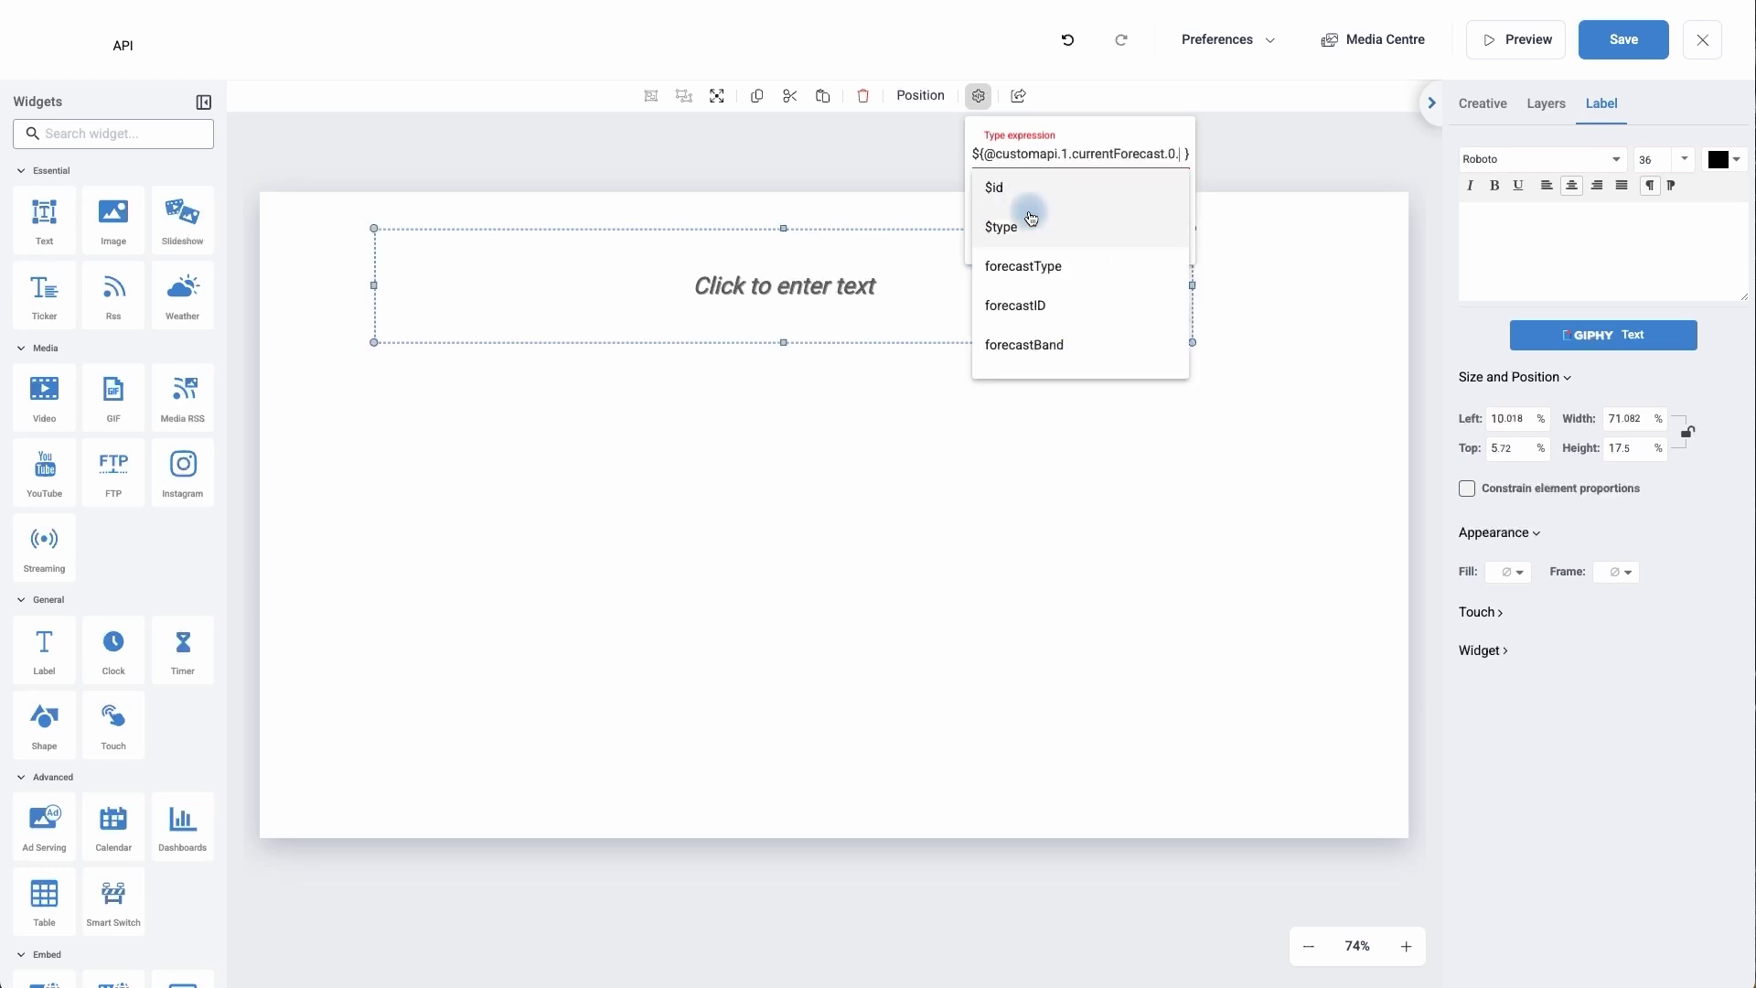
left_click(1027, 270)
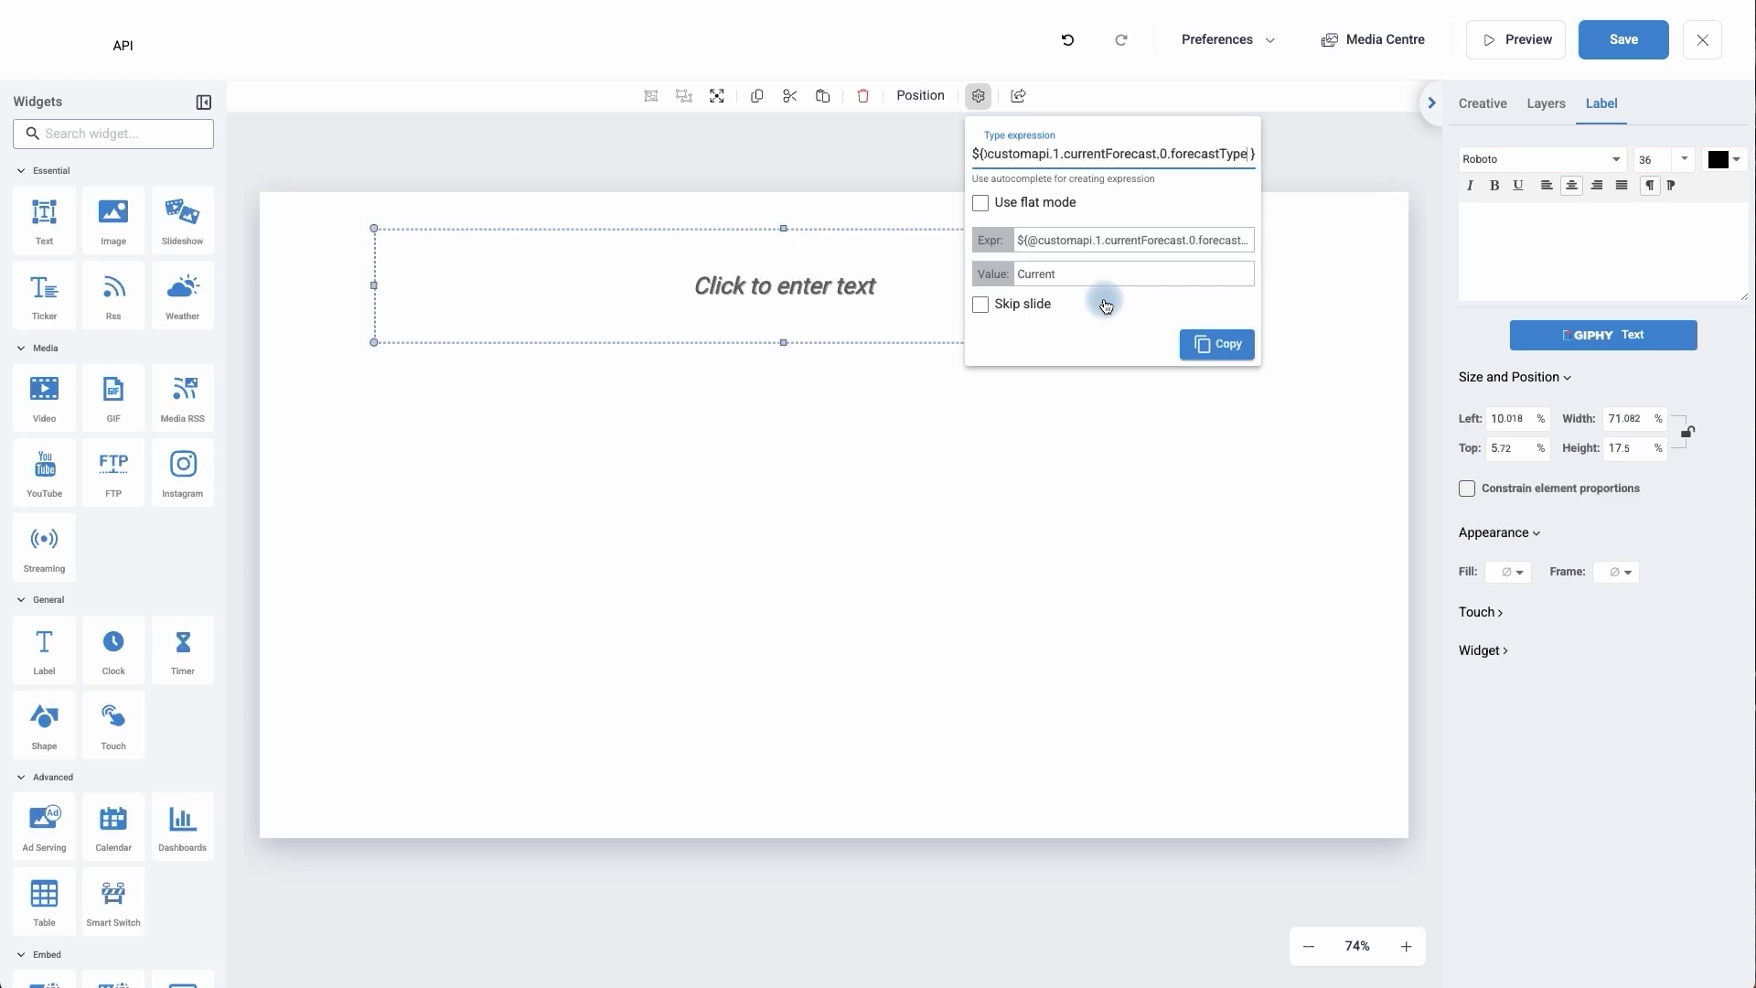
left_click(1219, 345)
left_click(1147, 395)
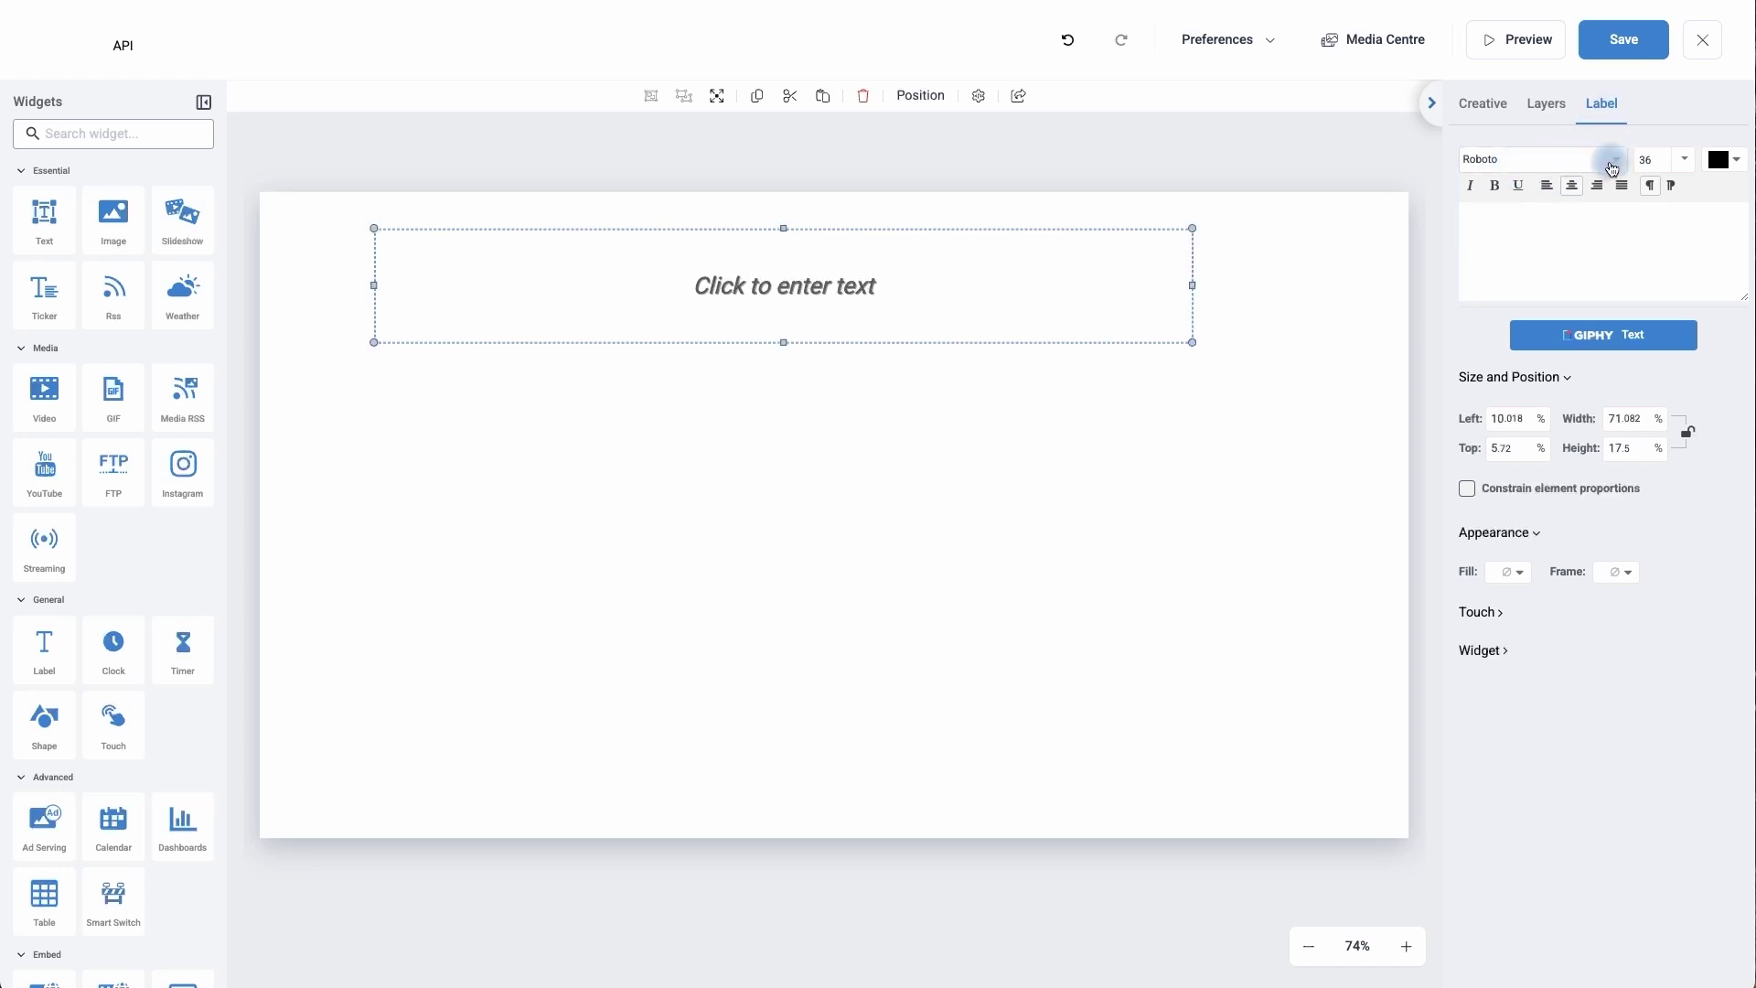
Set the label font to Actor and its text colour to blue #0099ff
left_click(1610, 160)
left_click(1154, 383)
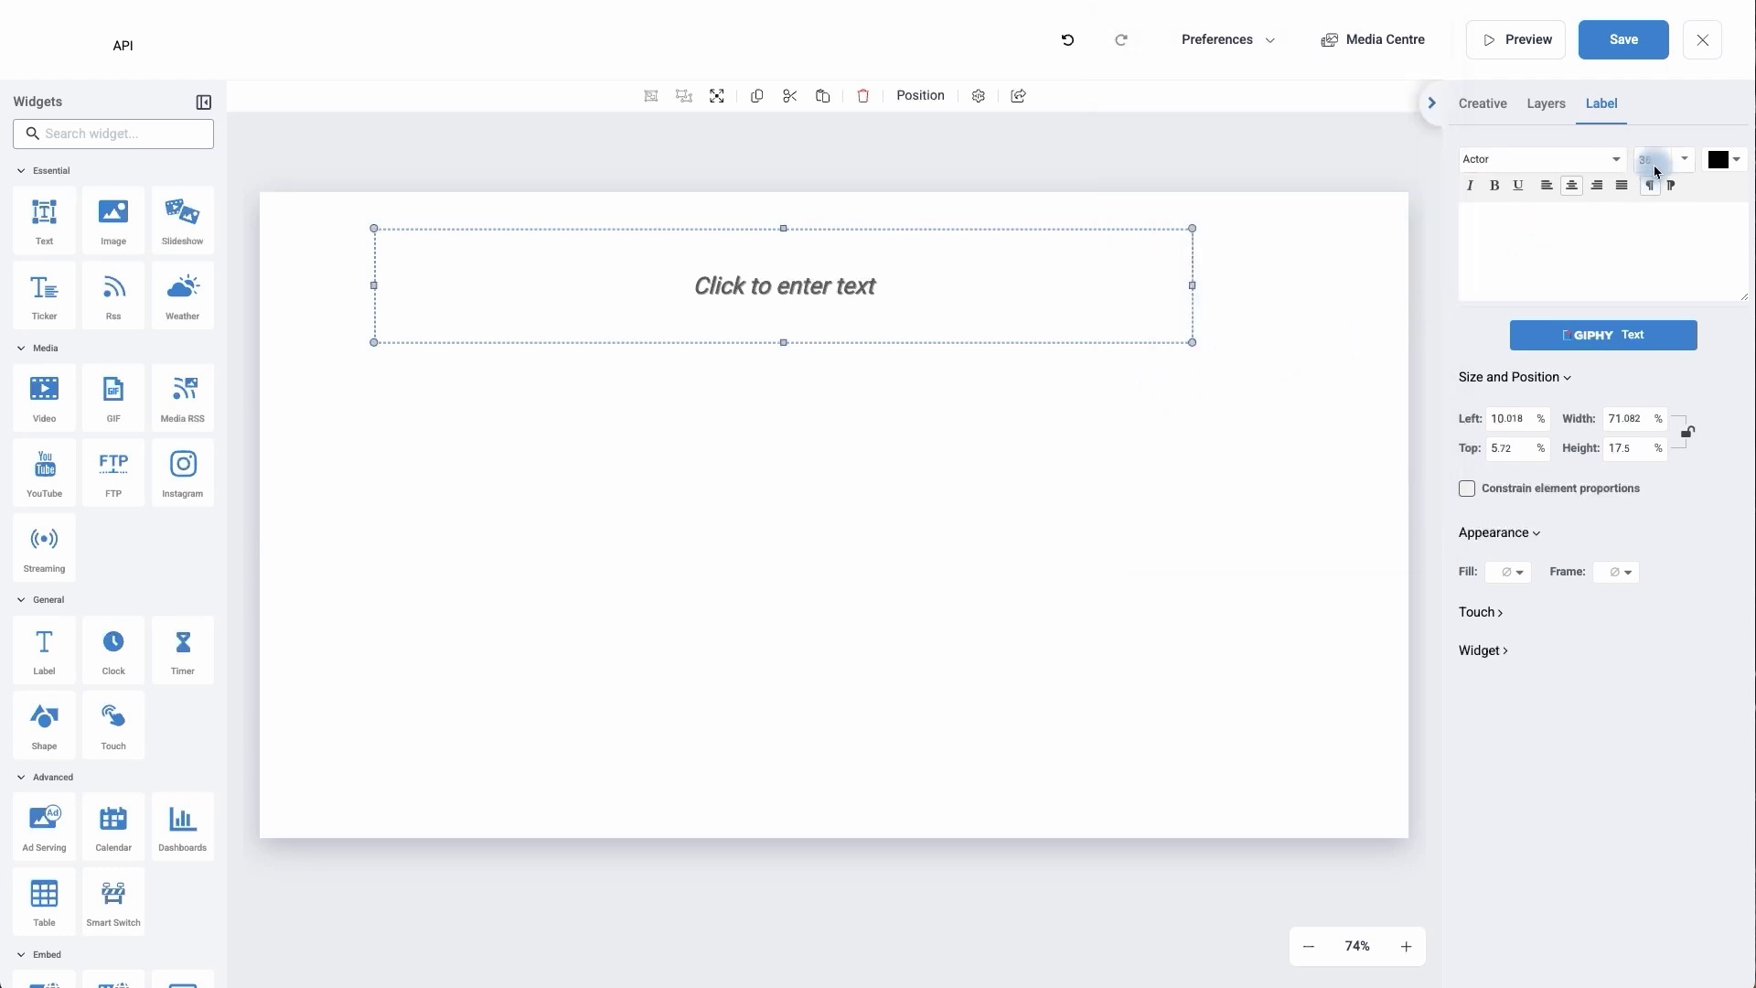
left_click(1725, 162)
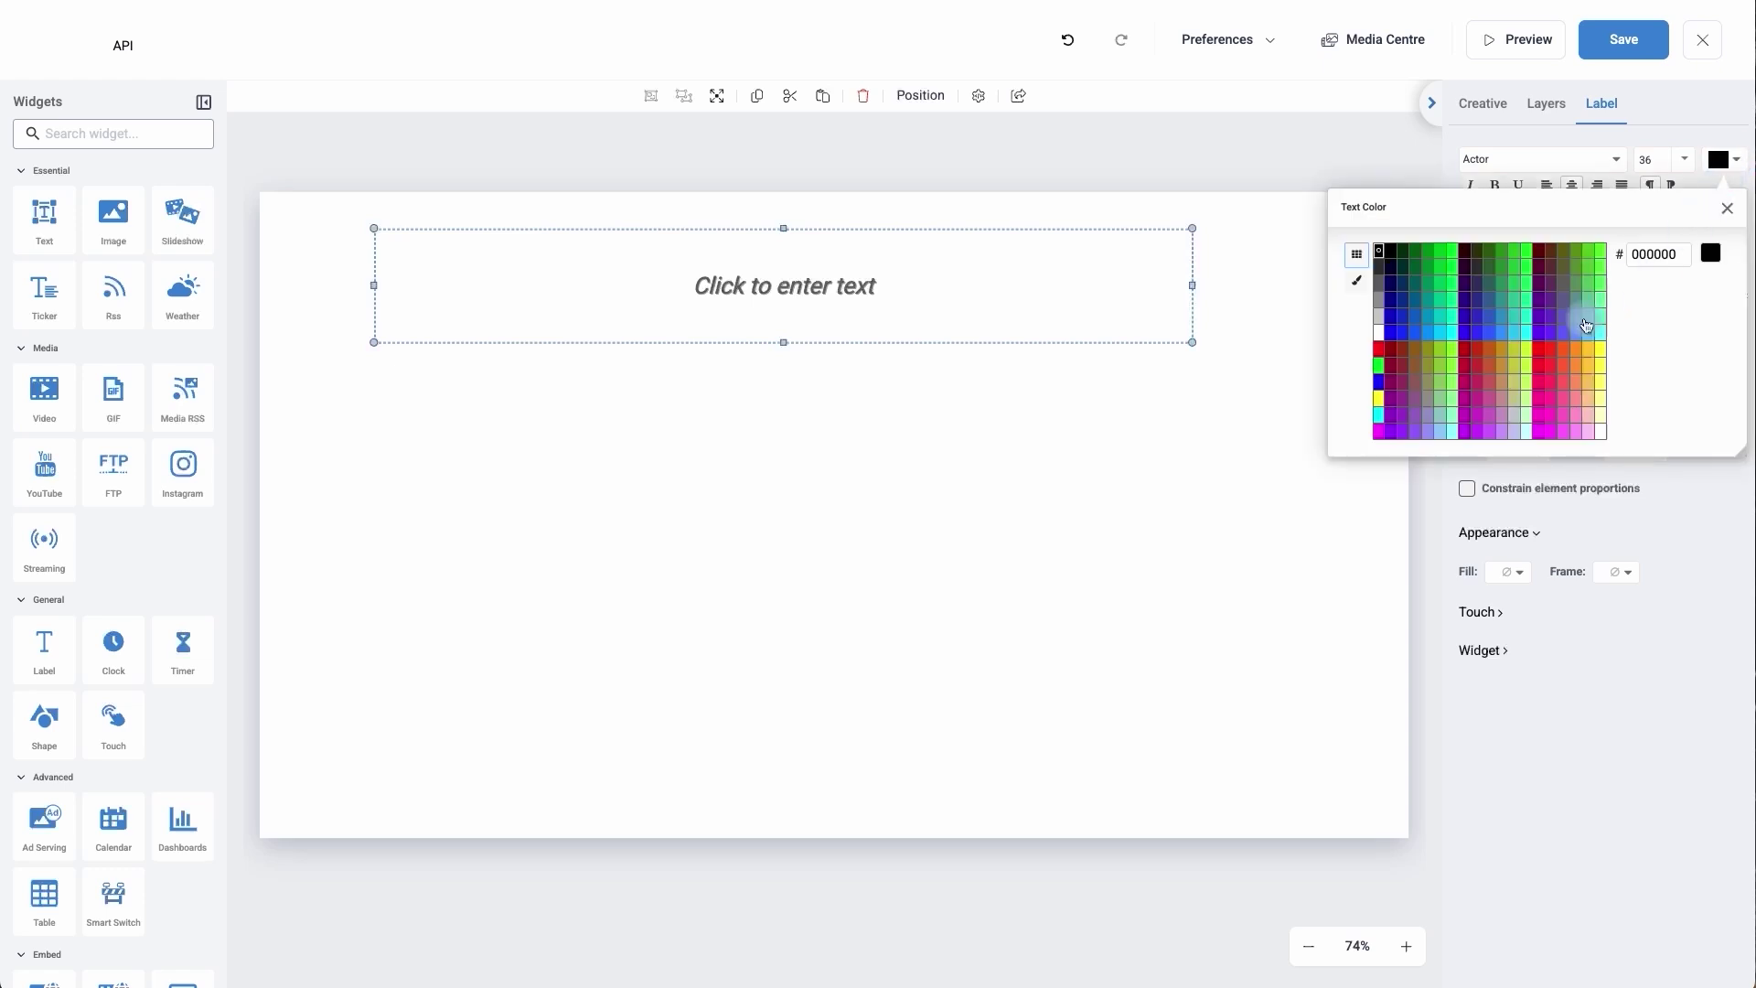
left_click(1431, 340)
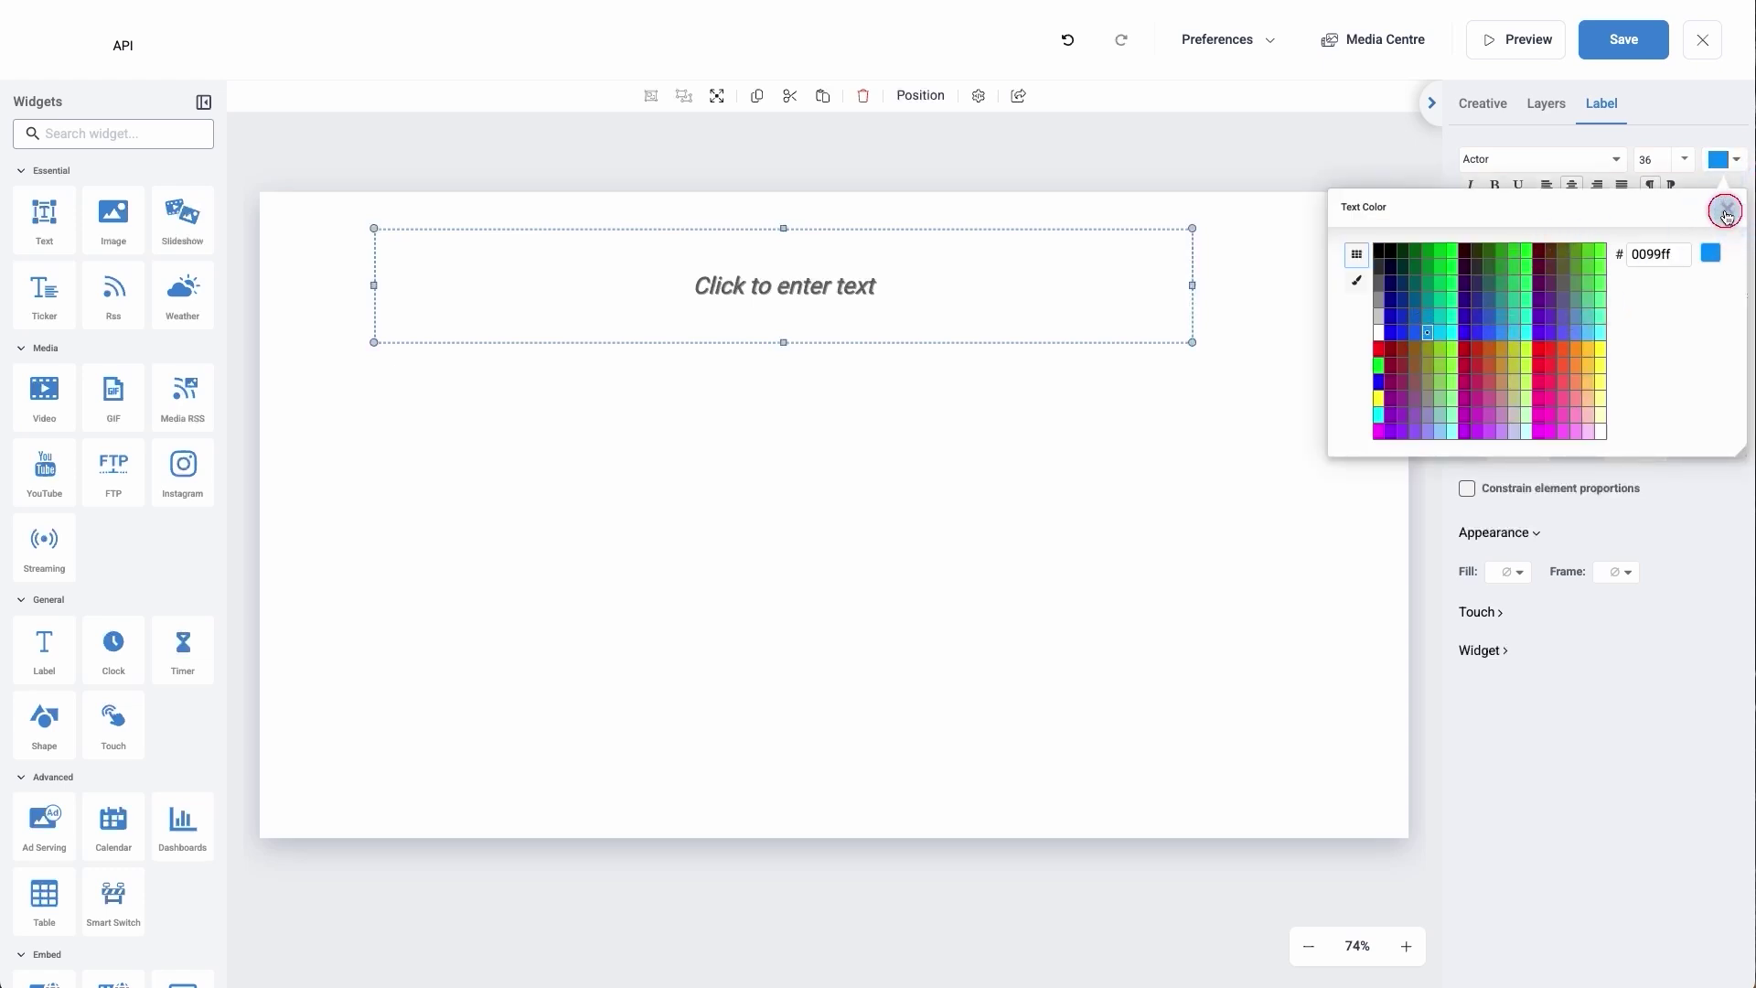
left_click(1728, 208)
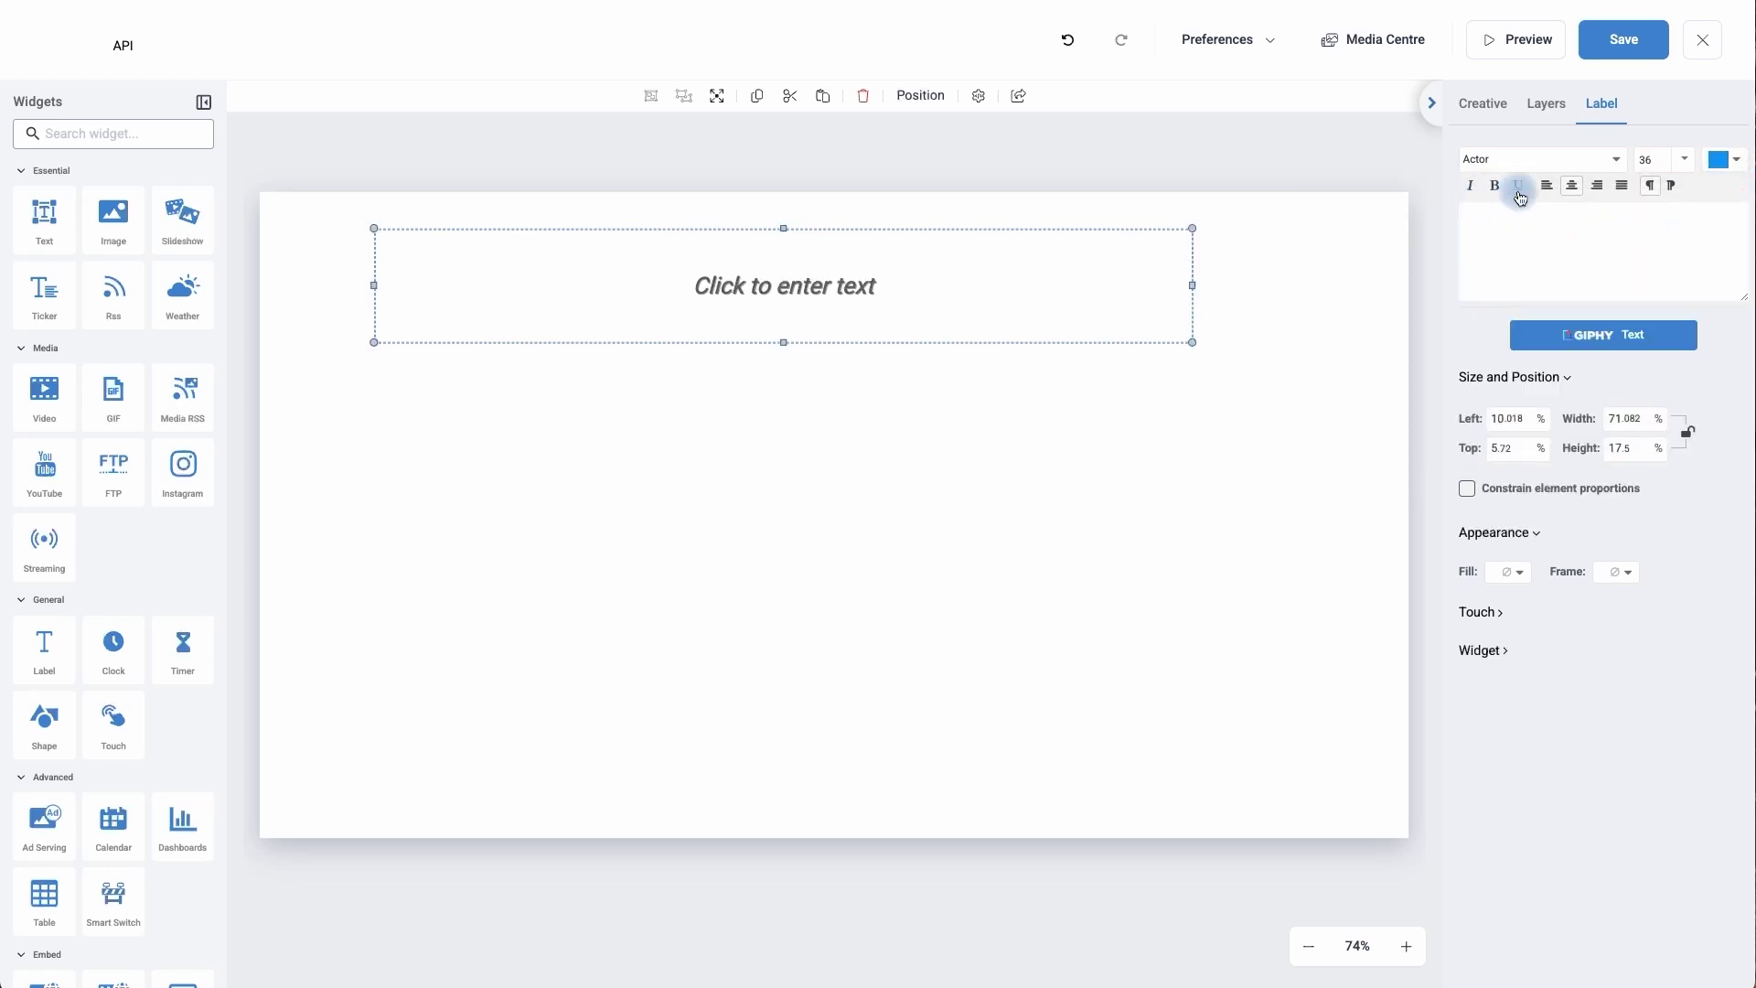
Paste the forecastType expression into the label and narrow it to 15.064% to fit Current
left_click(1597, 223)
key("ctrl+v")
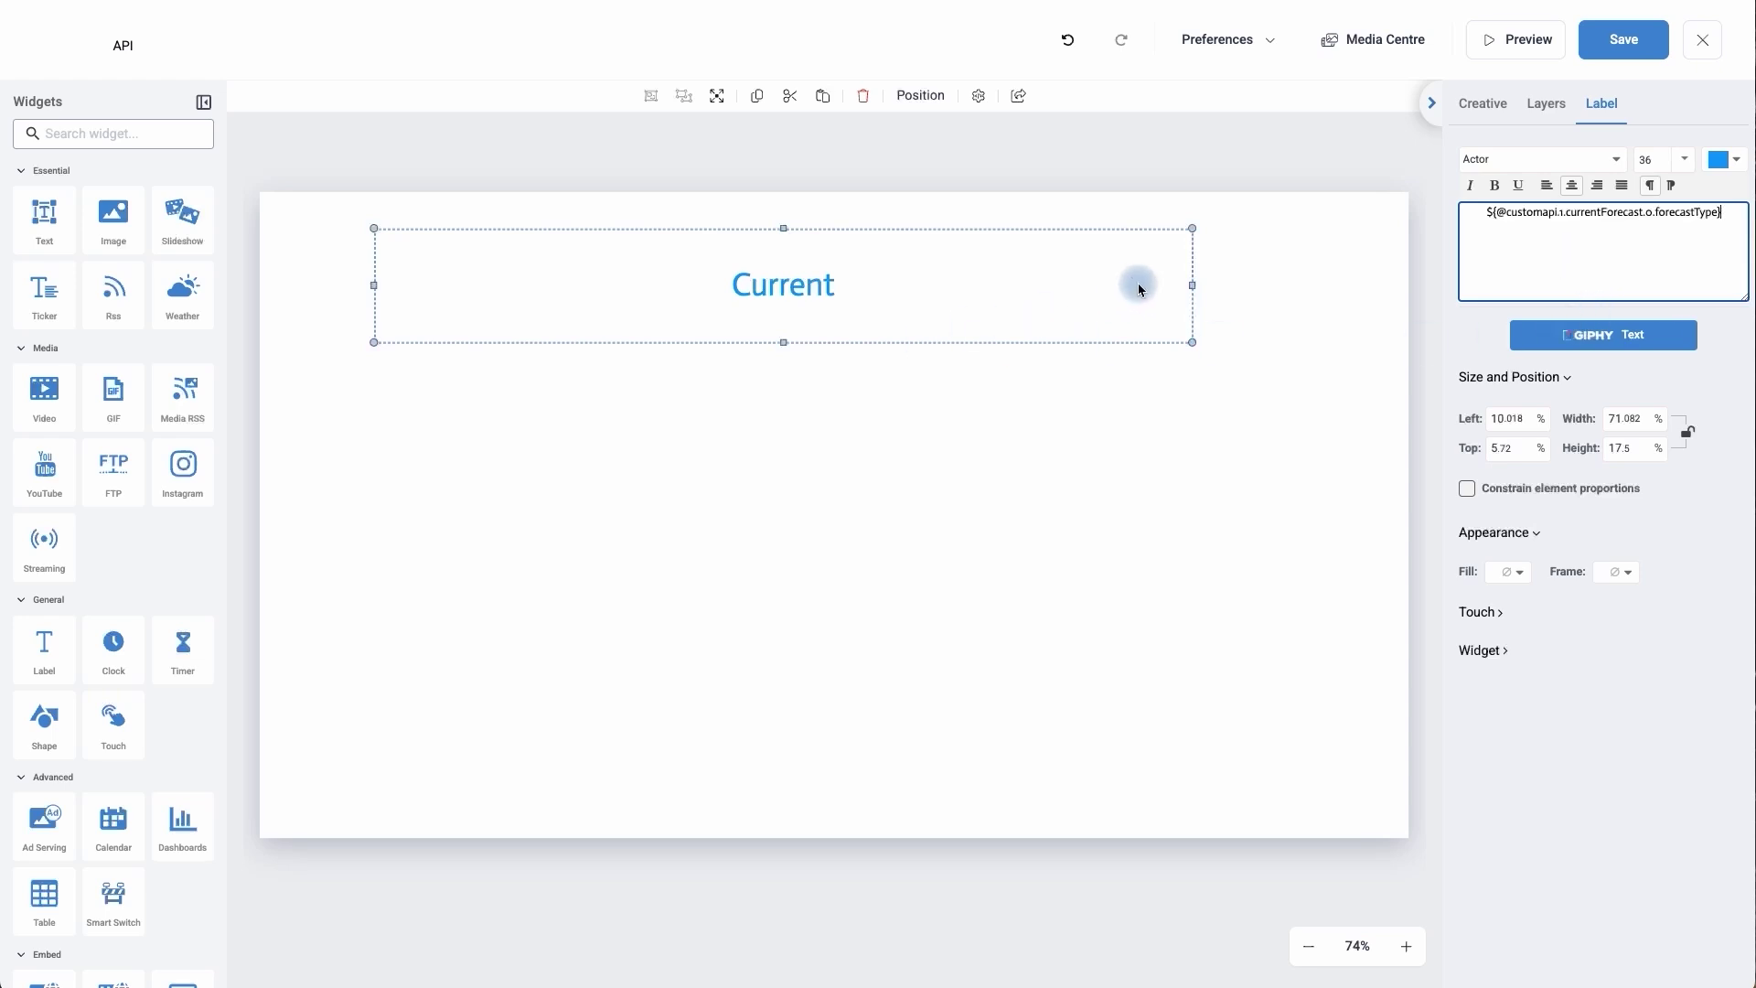
left_click_drag(1192, 285, 551, 288)
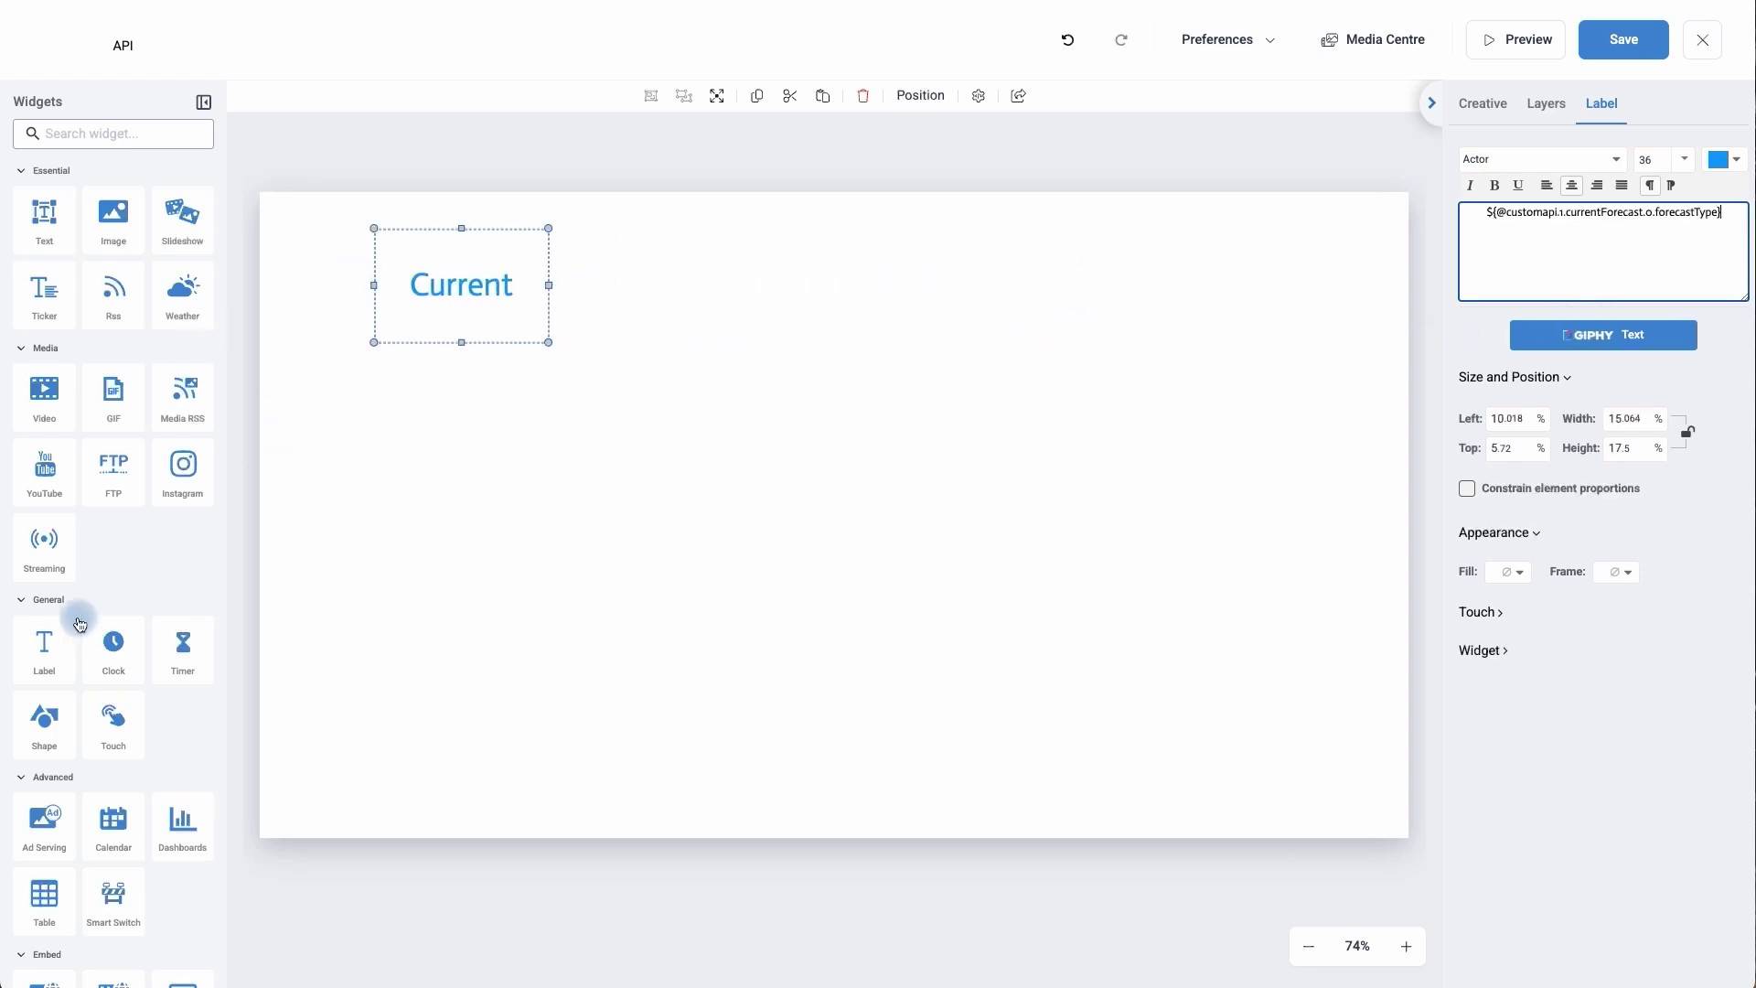
Add a second label beside Current and copy ${customapi.1.currentForecast.1.forecastSummary}
left_click(48, 645)
left_click_drag(803, 513, 633, 263)
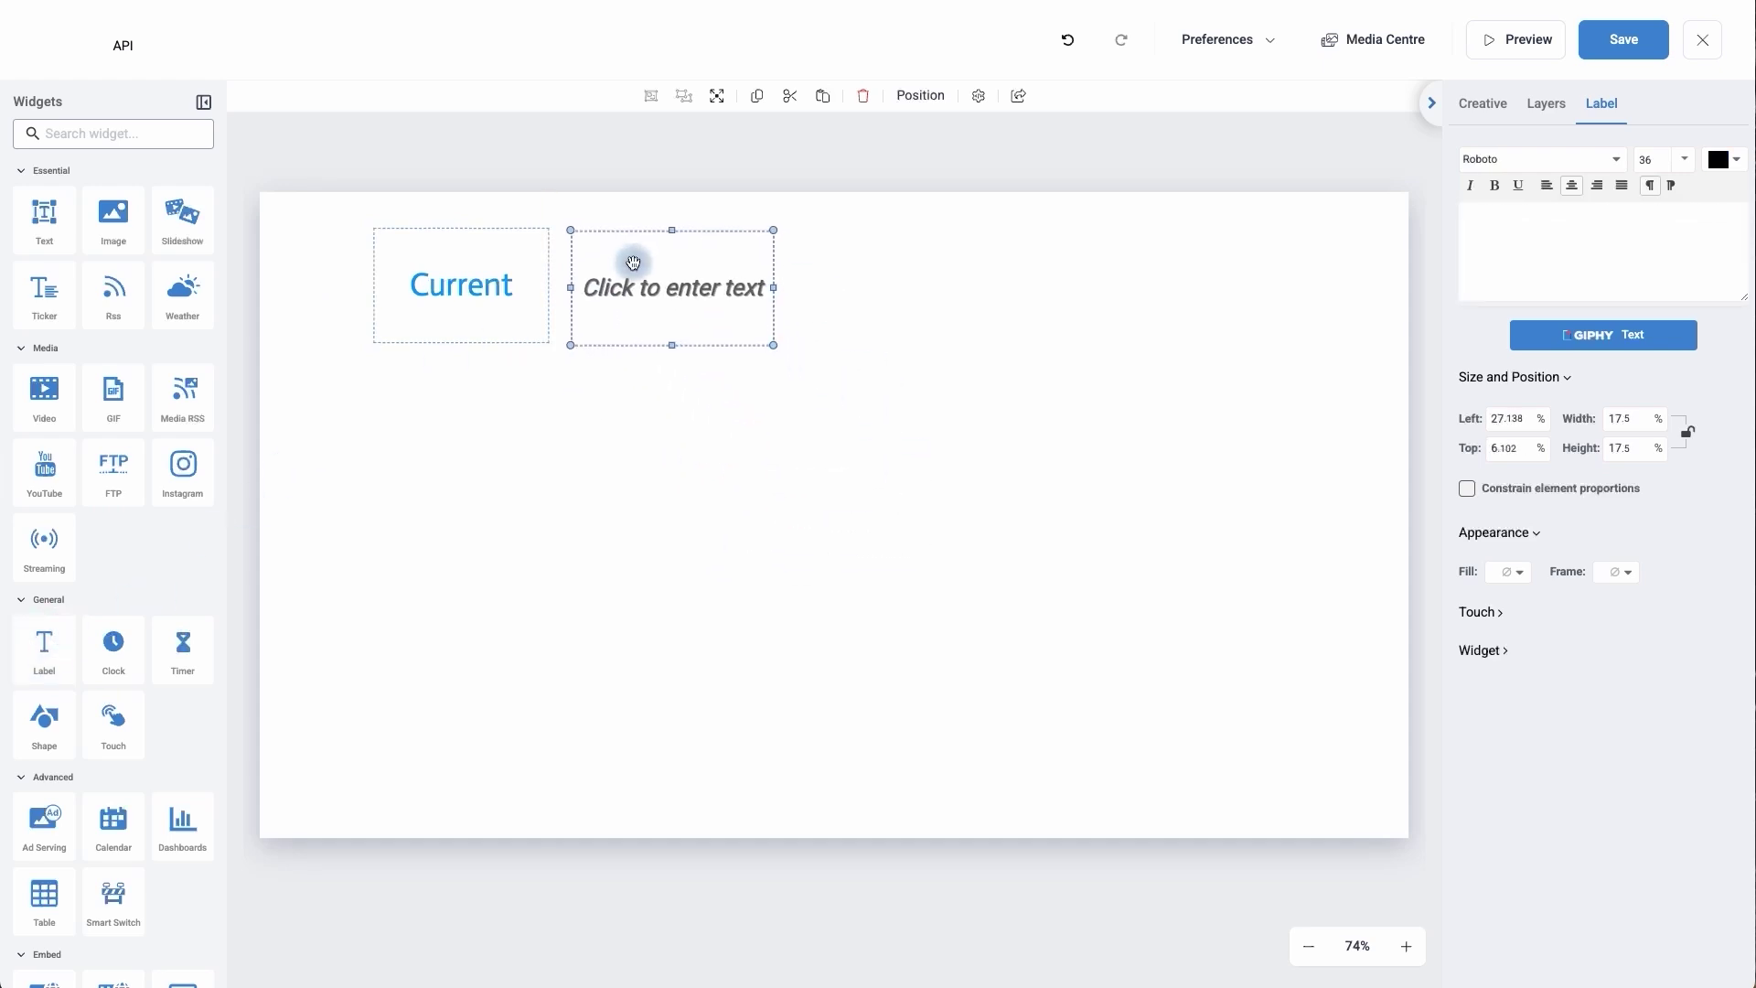
left_click(977, 95)
left_click(1008, 153)
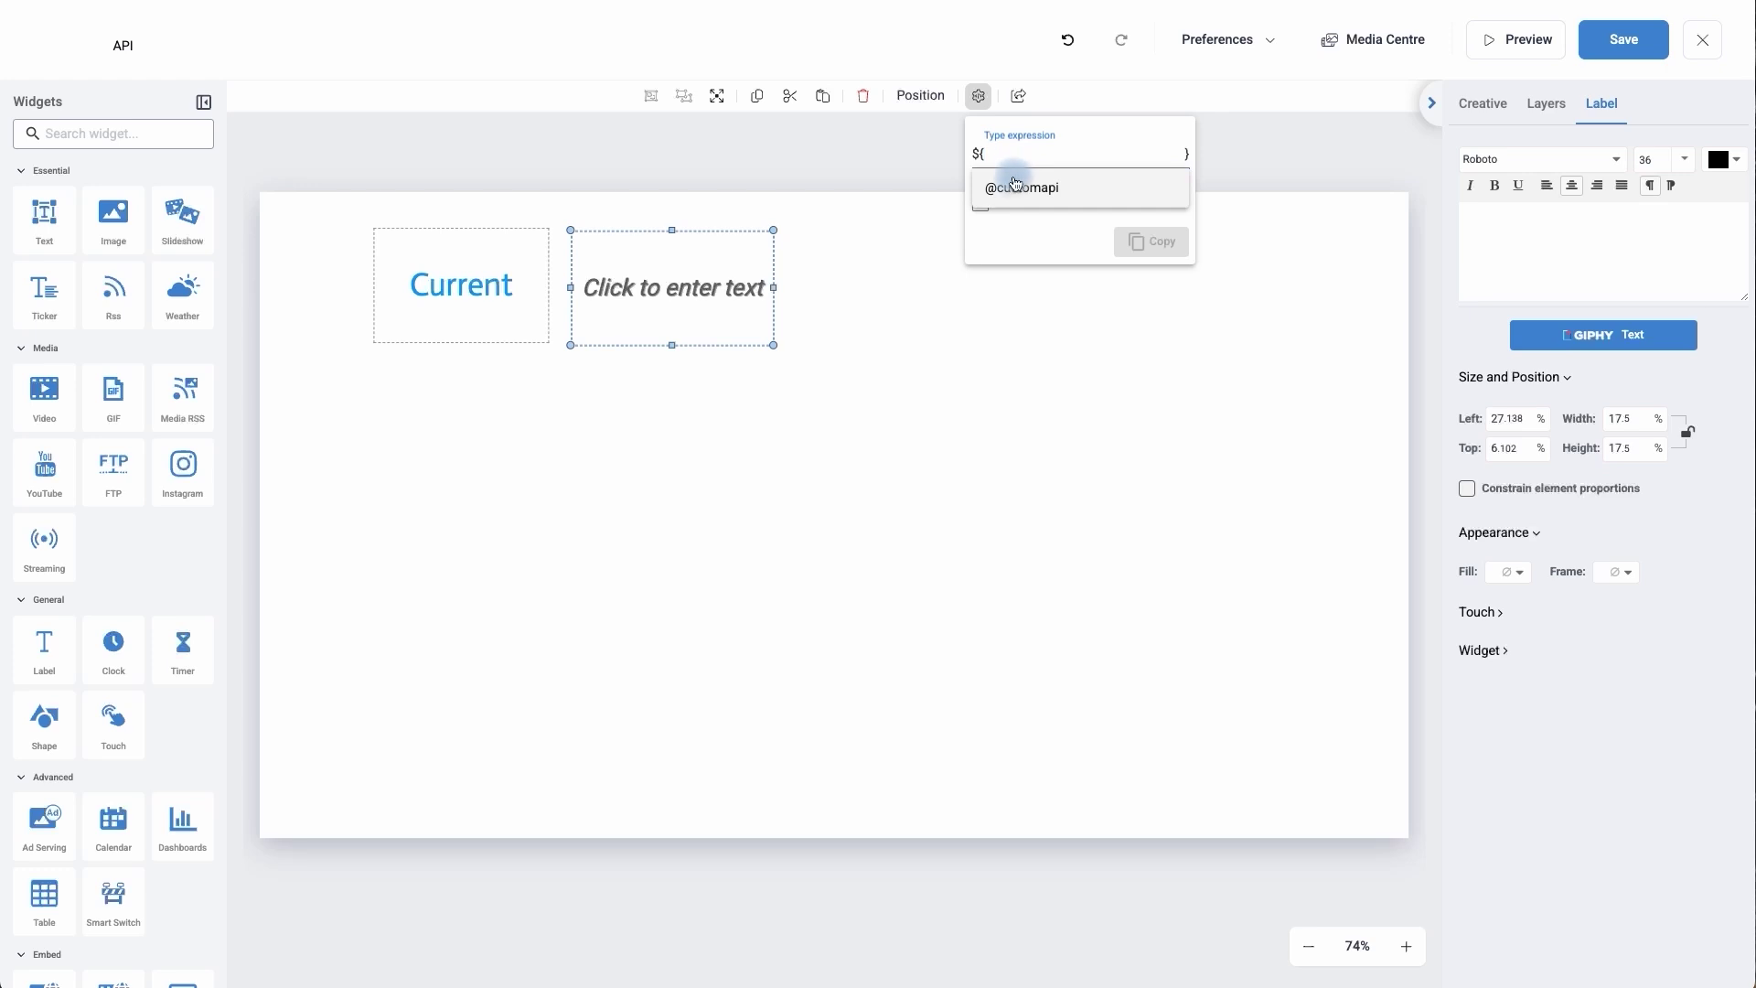
left_click(1001, 183)
left_click(1026, 189)
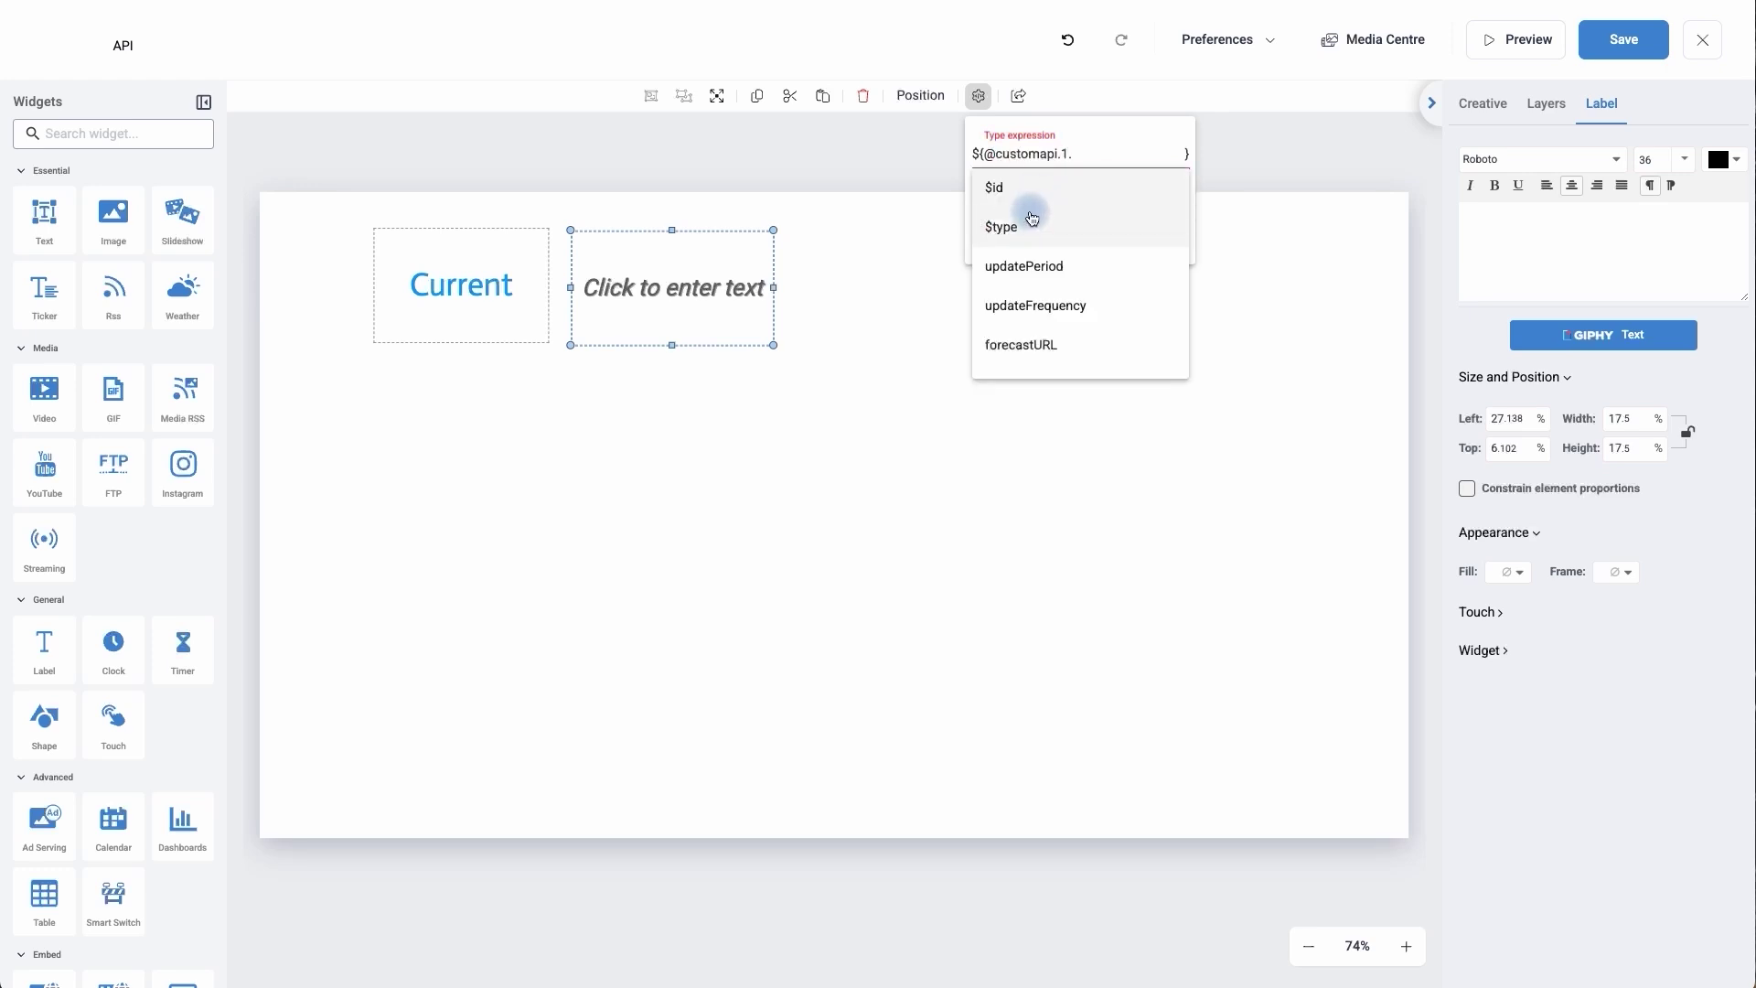
scroll(1035, 253, "down", 1)
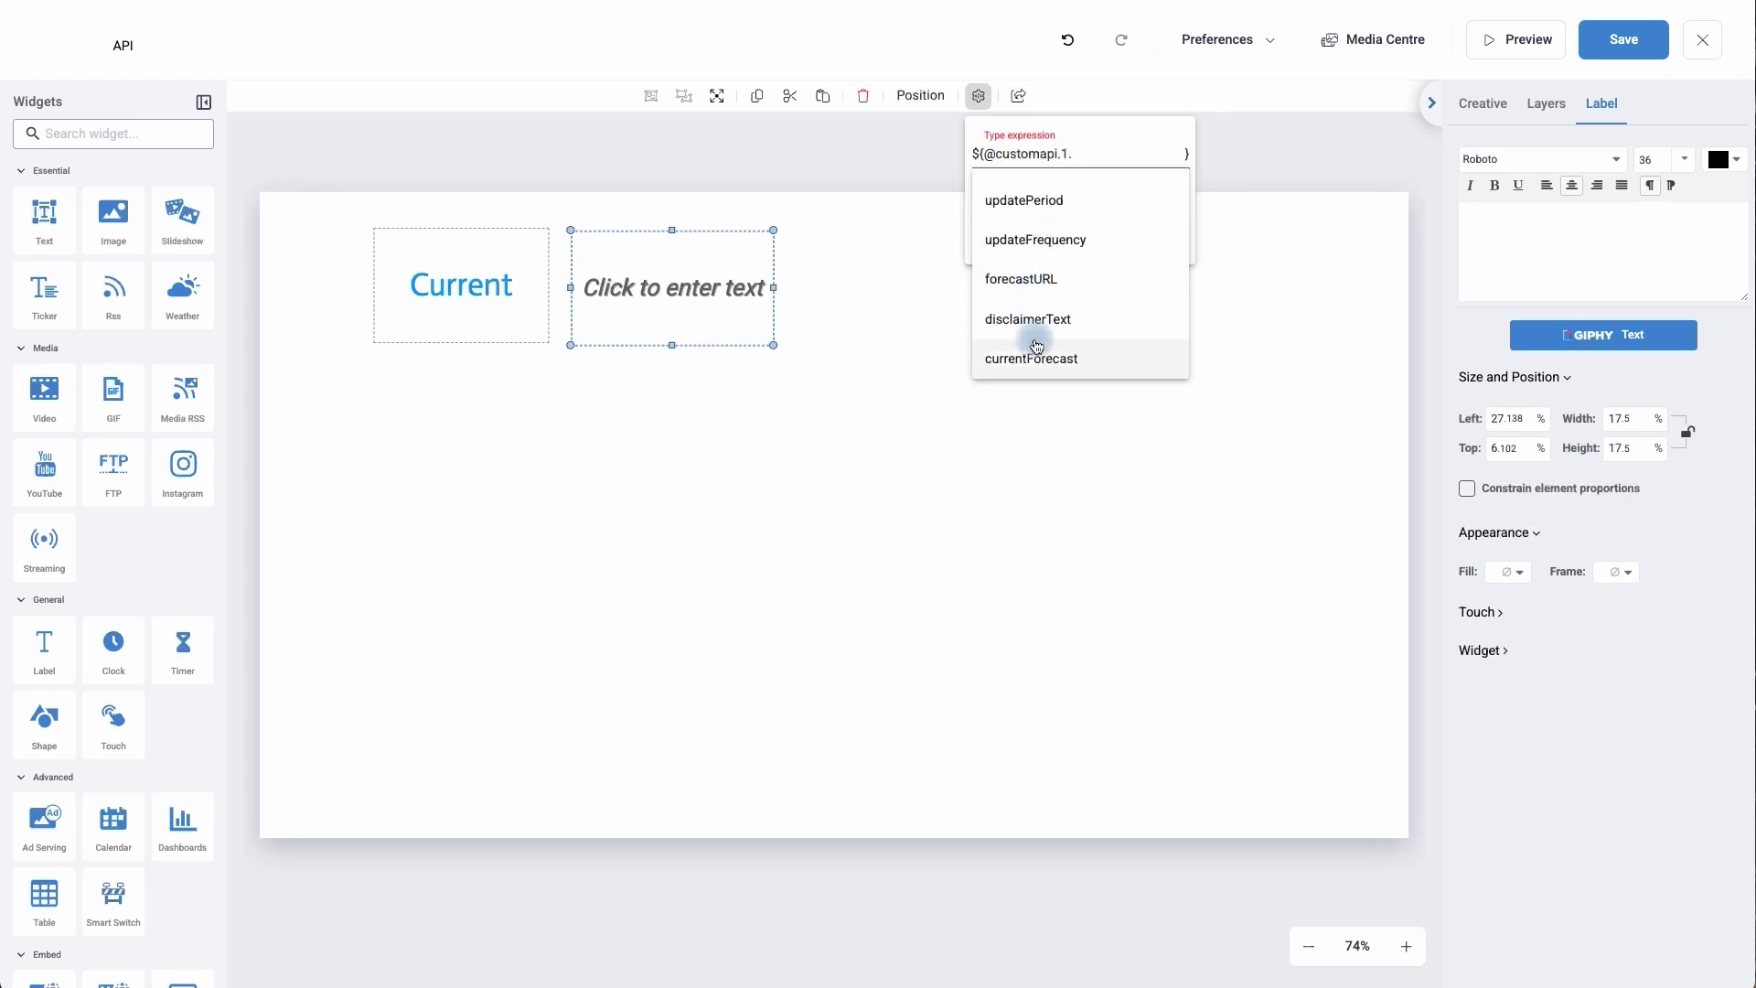
left_click(1030, 352)
left_click(1035, 226)
scroll(1061, 270, "down", 2)
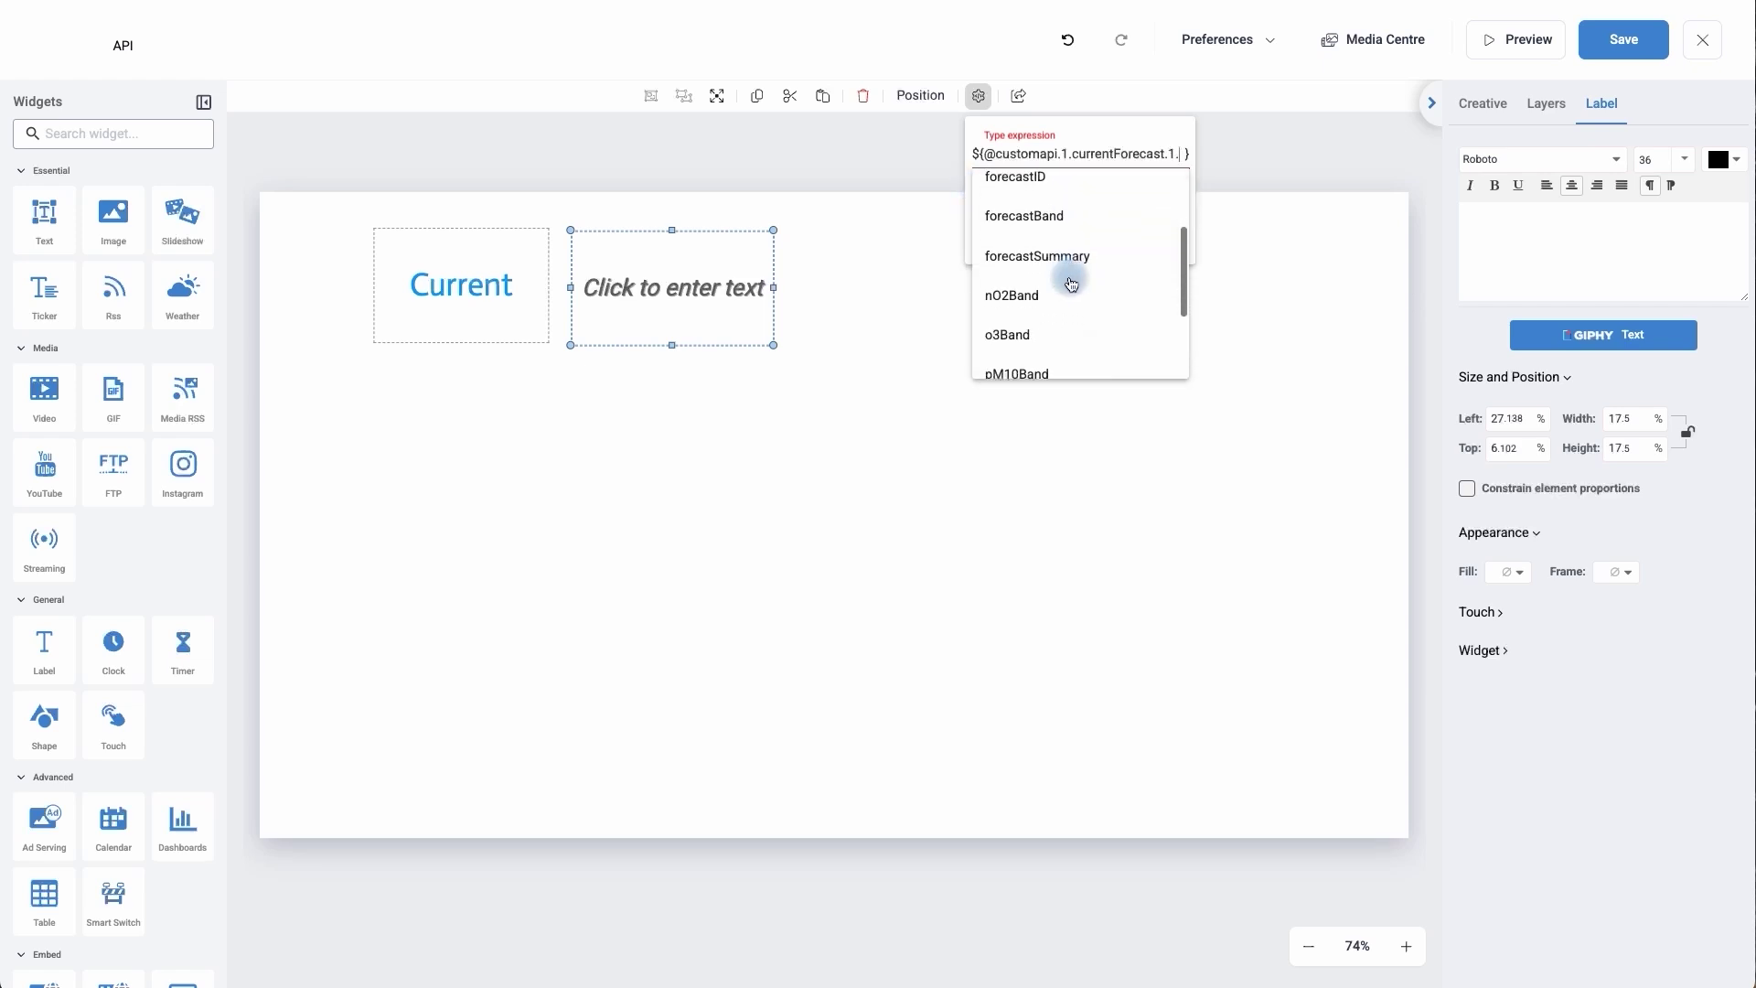
left_click(1053, 260)
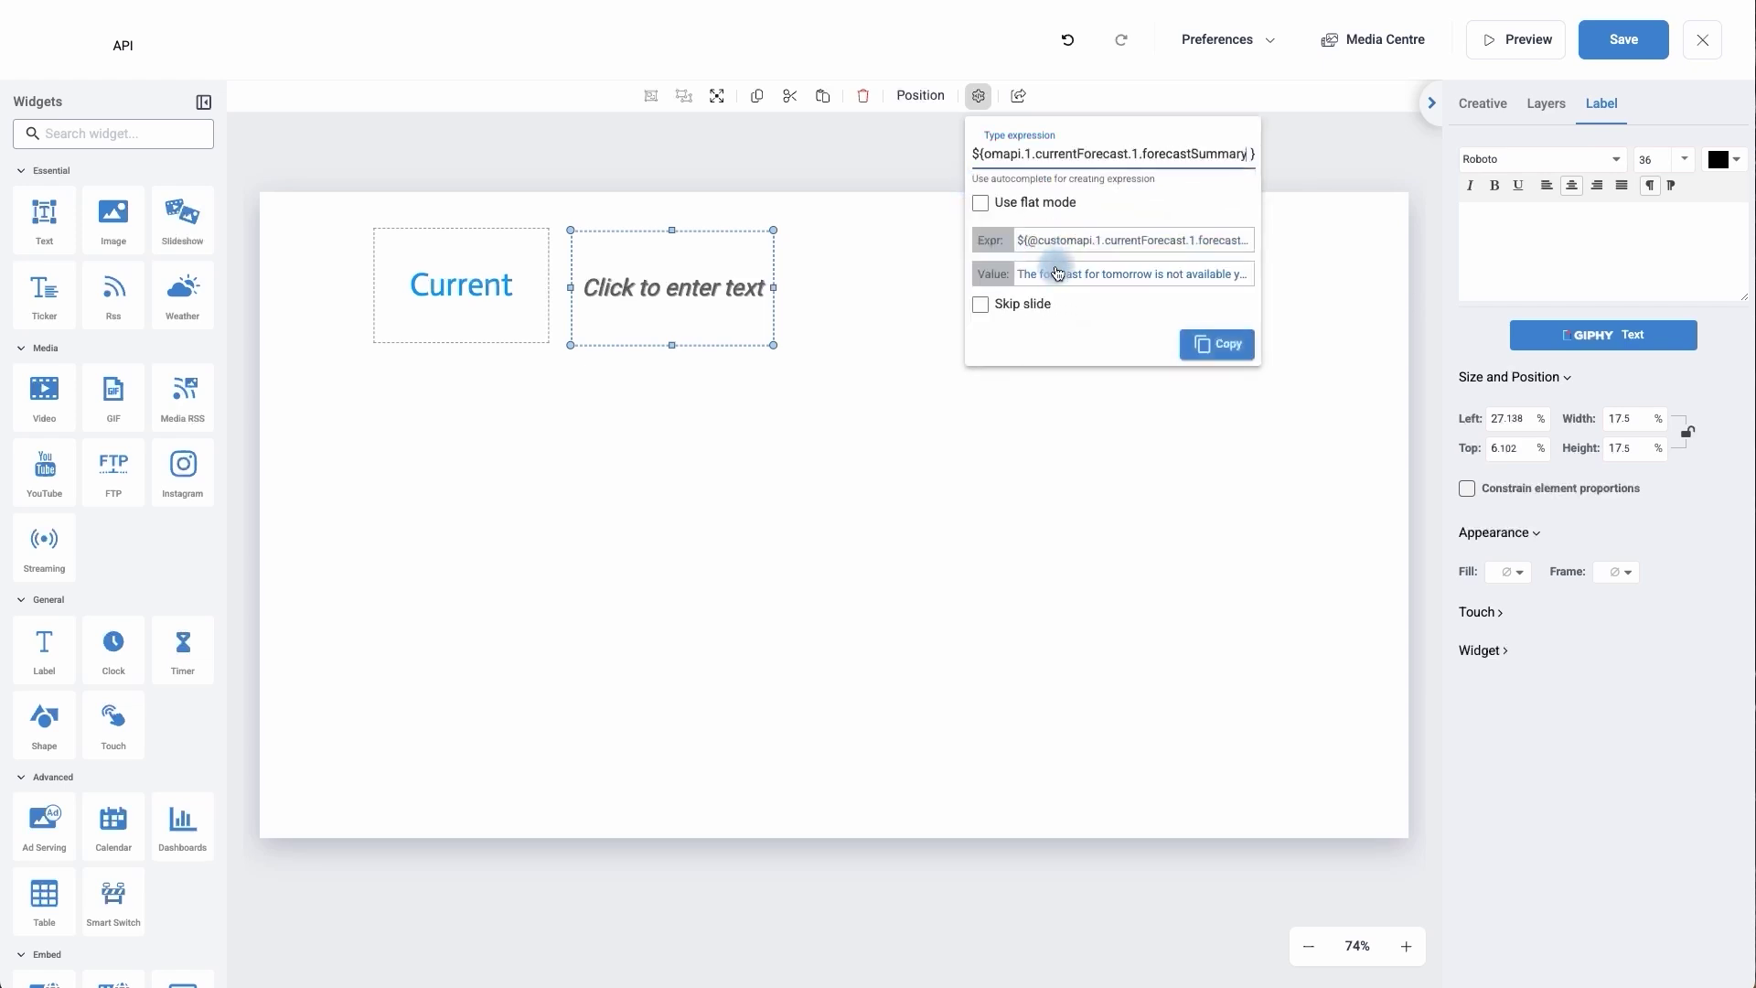
left_click(1209, 344)
Paste the forecastSummary expression into the label and widen it to 62.056%, aligned with Current
left_click(1529, 234)
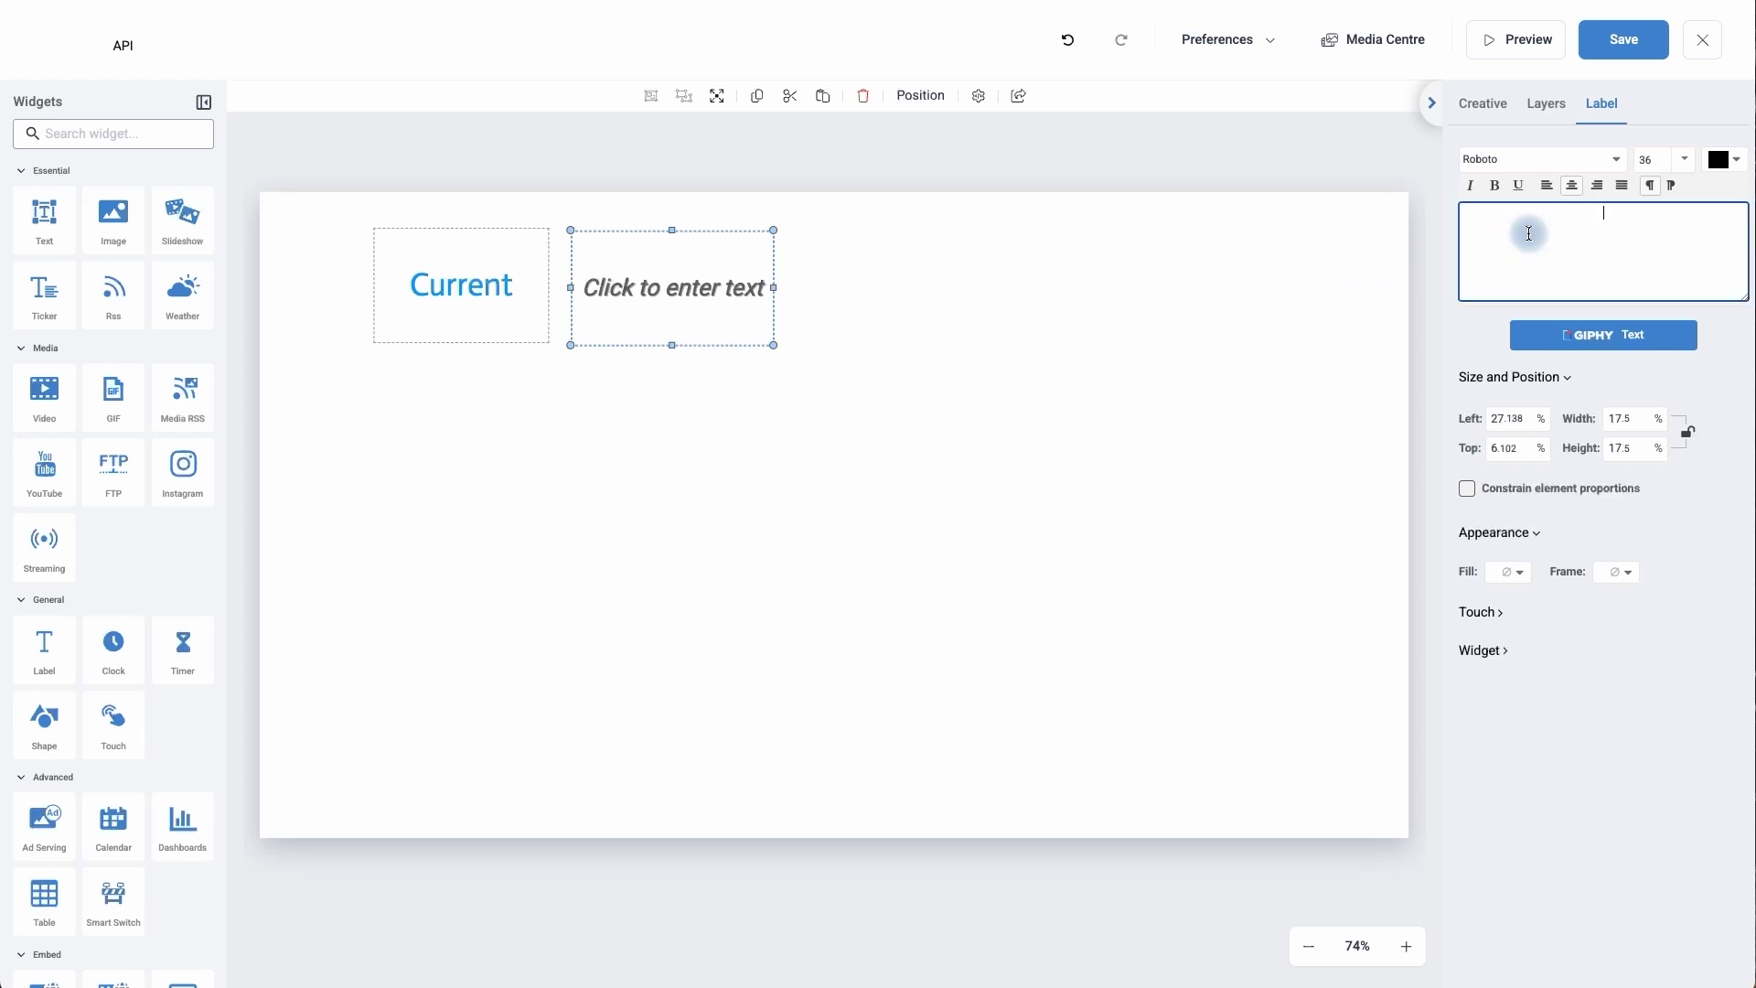
key("ctrl+v")
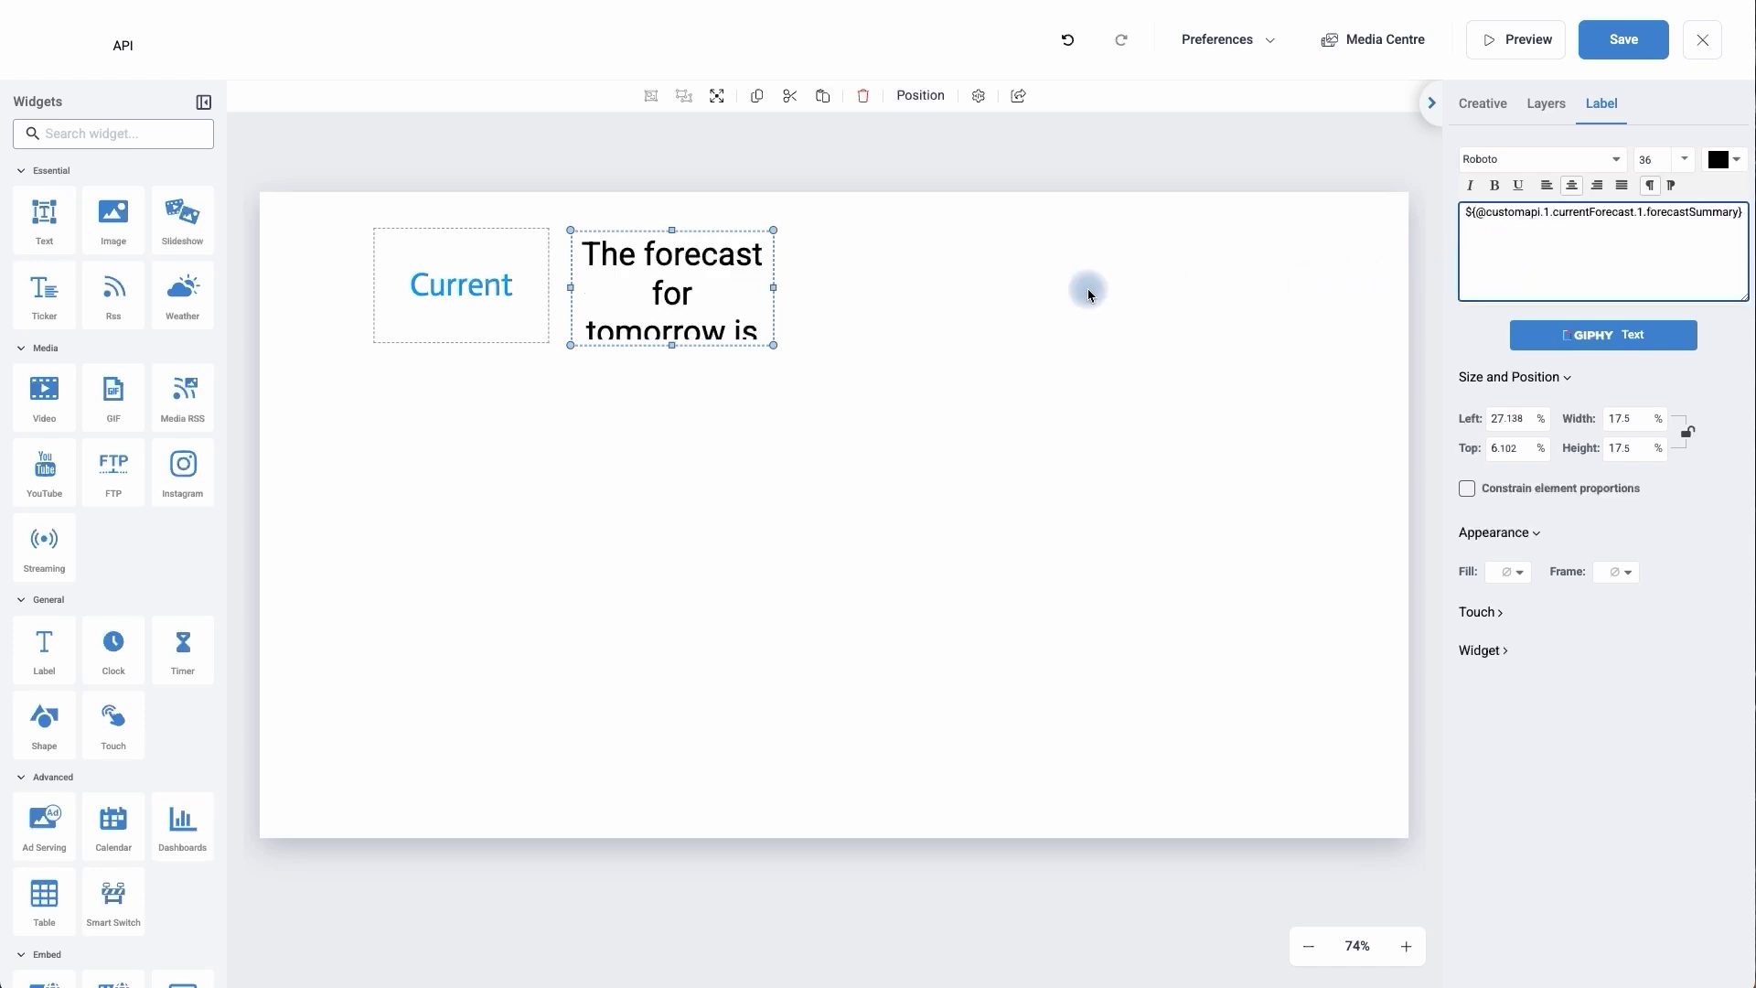
left_click_drag(773, 287, 1286, 310)
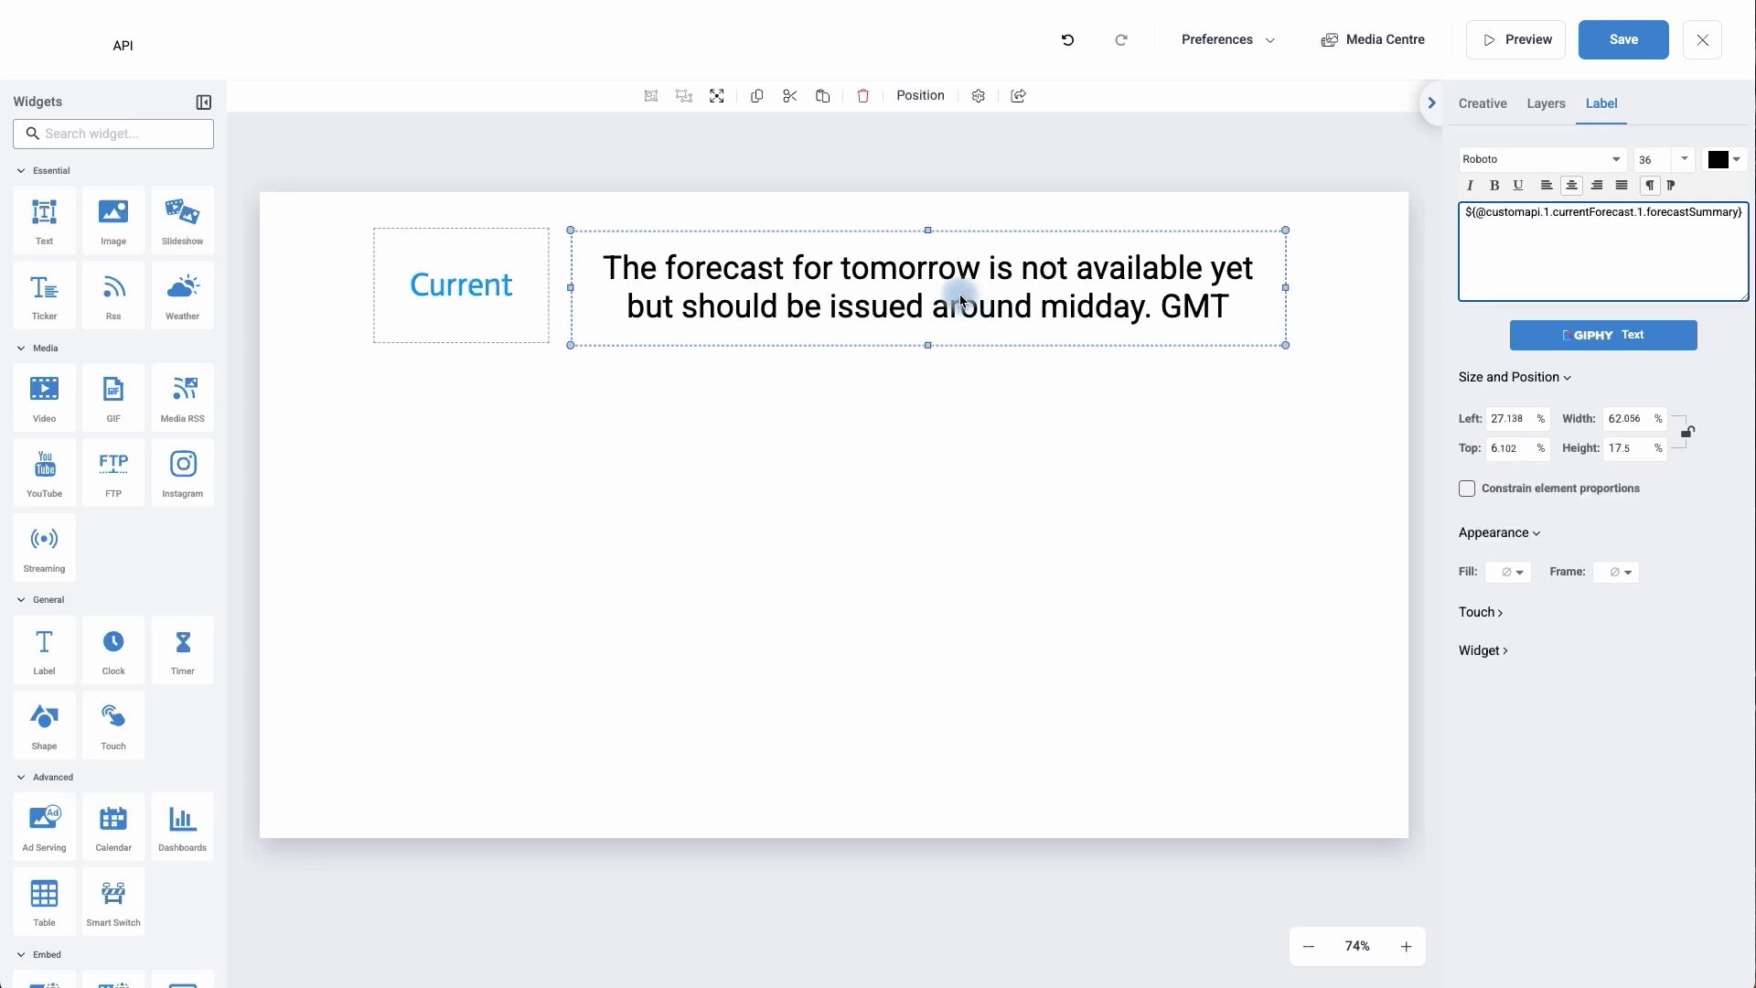
left_click_drag(966, 293, 985, 292)
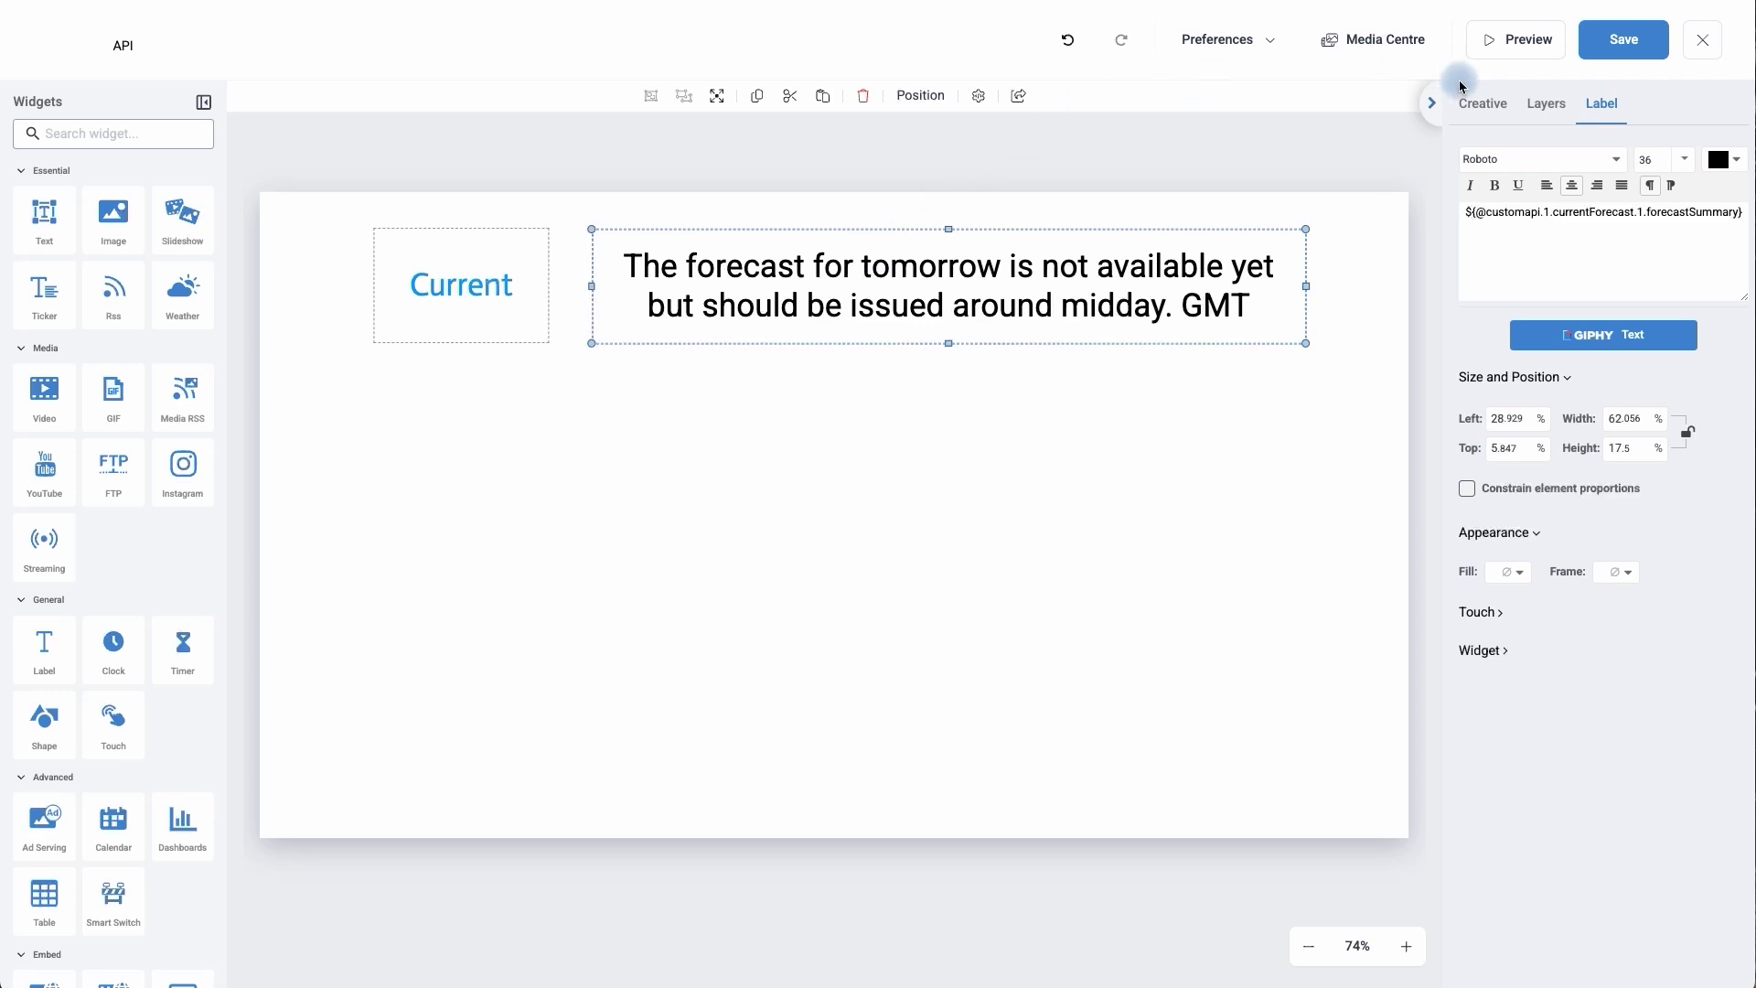
Add a new manual API integration named Report with property key 2
left_click(1481, 105)
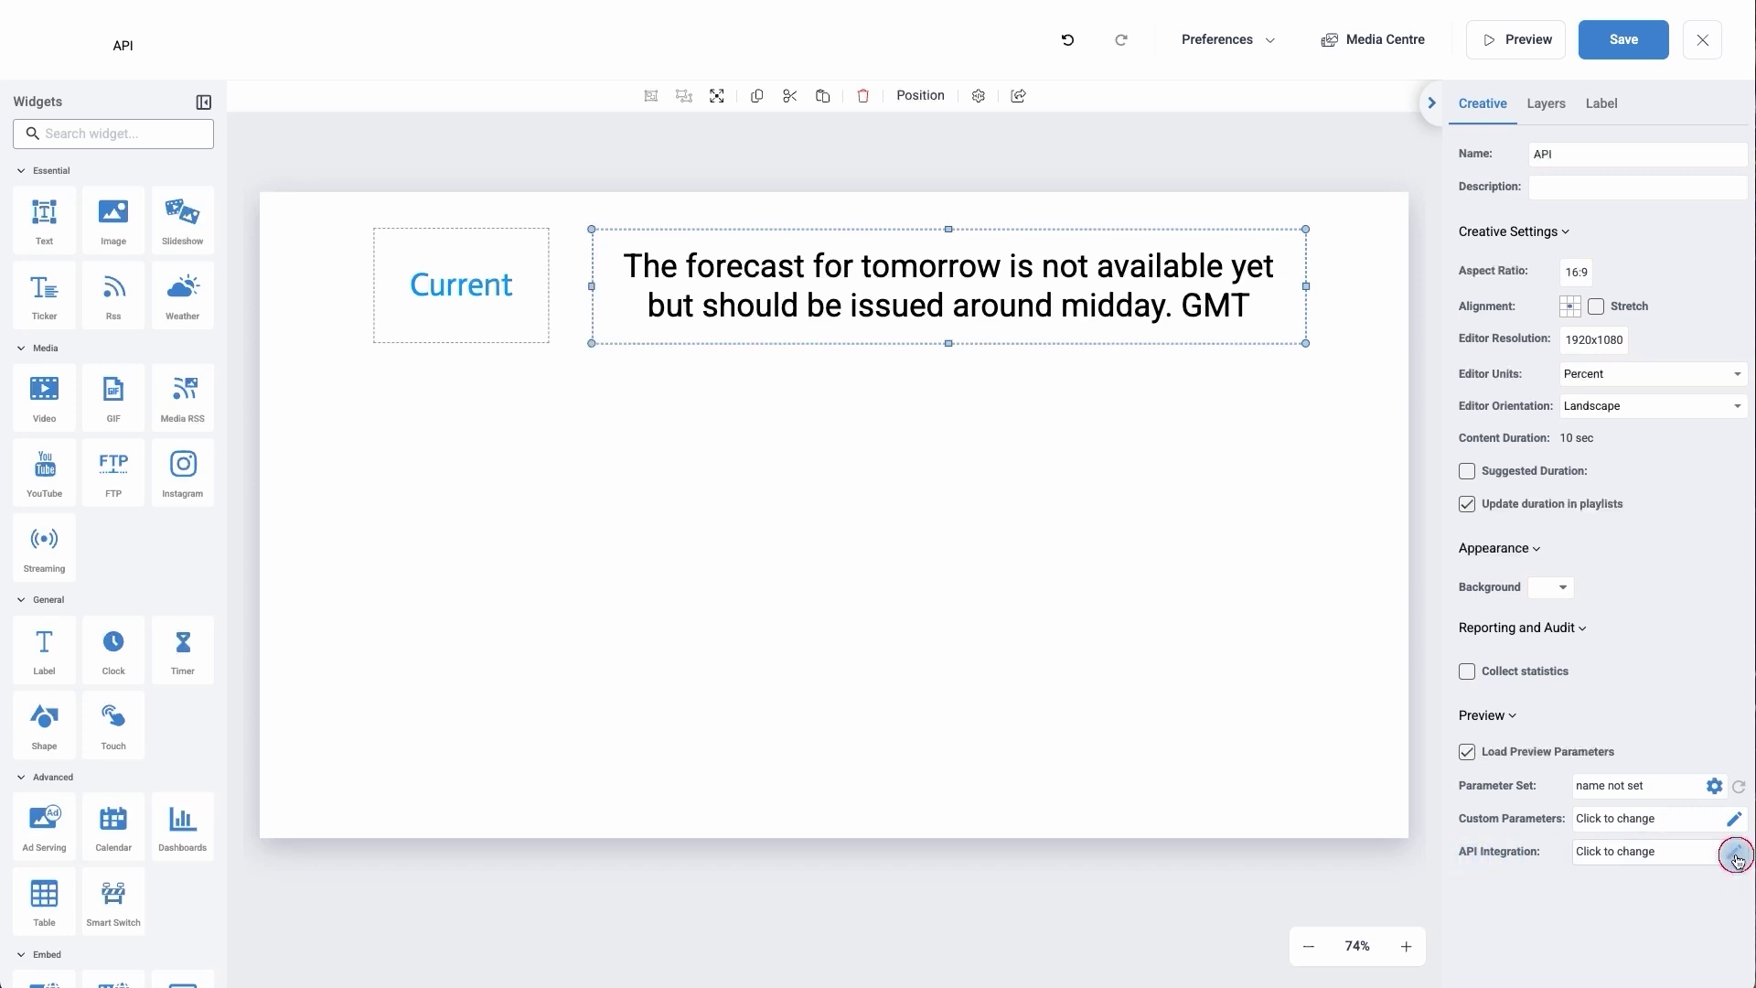
left_click(1735, 857)
left_click(1061, 316)
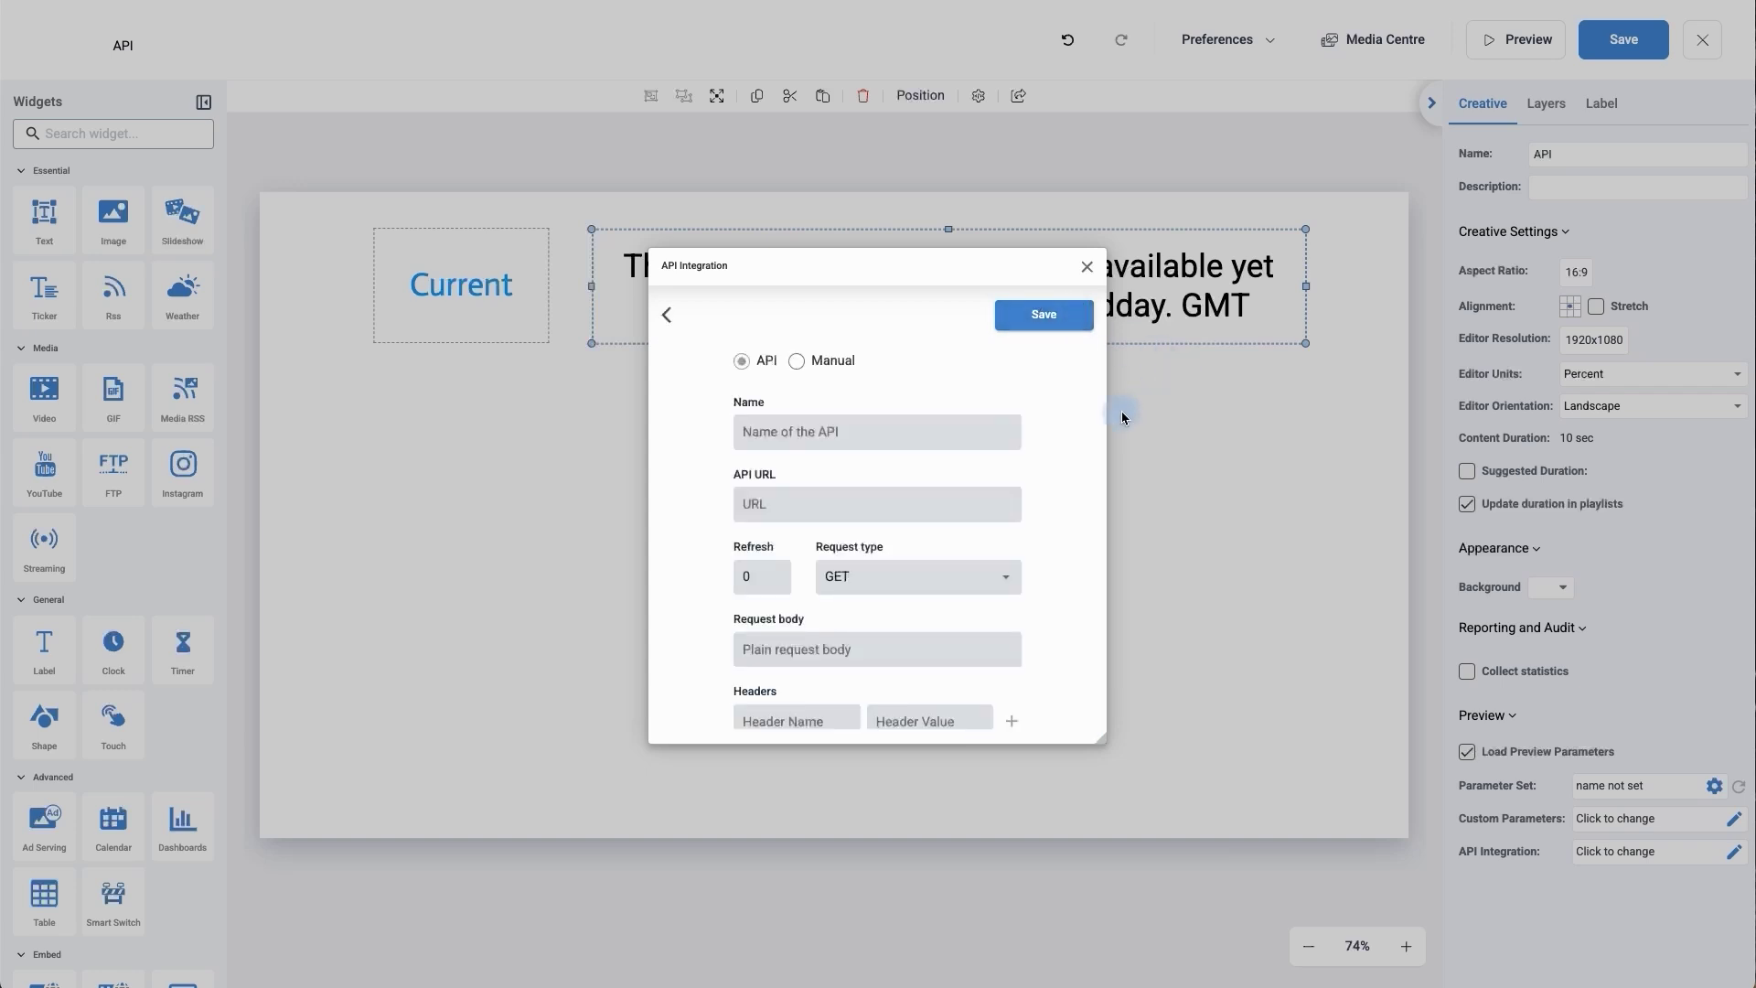
left_click(797, 360)
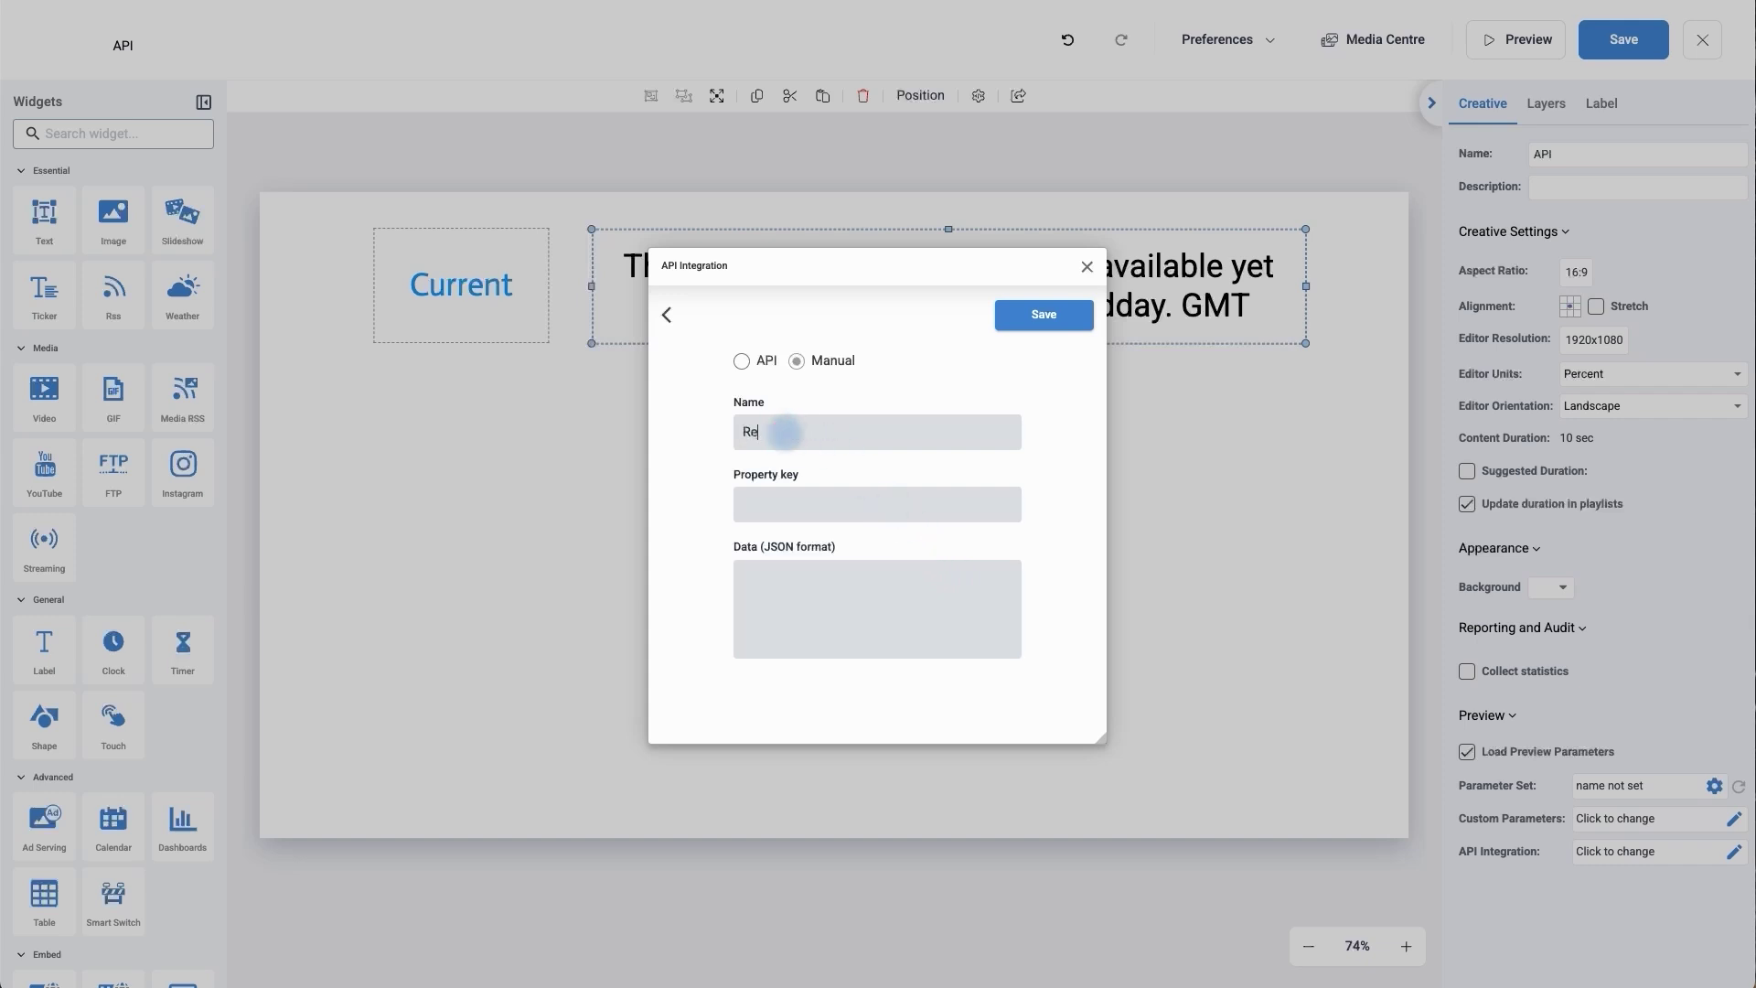
left_click(785, 431)
type("Report")
left_click(785, 501)
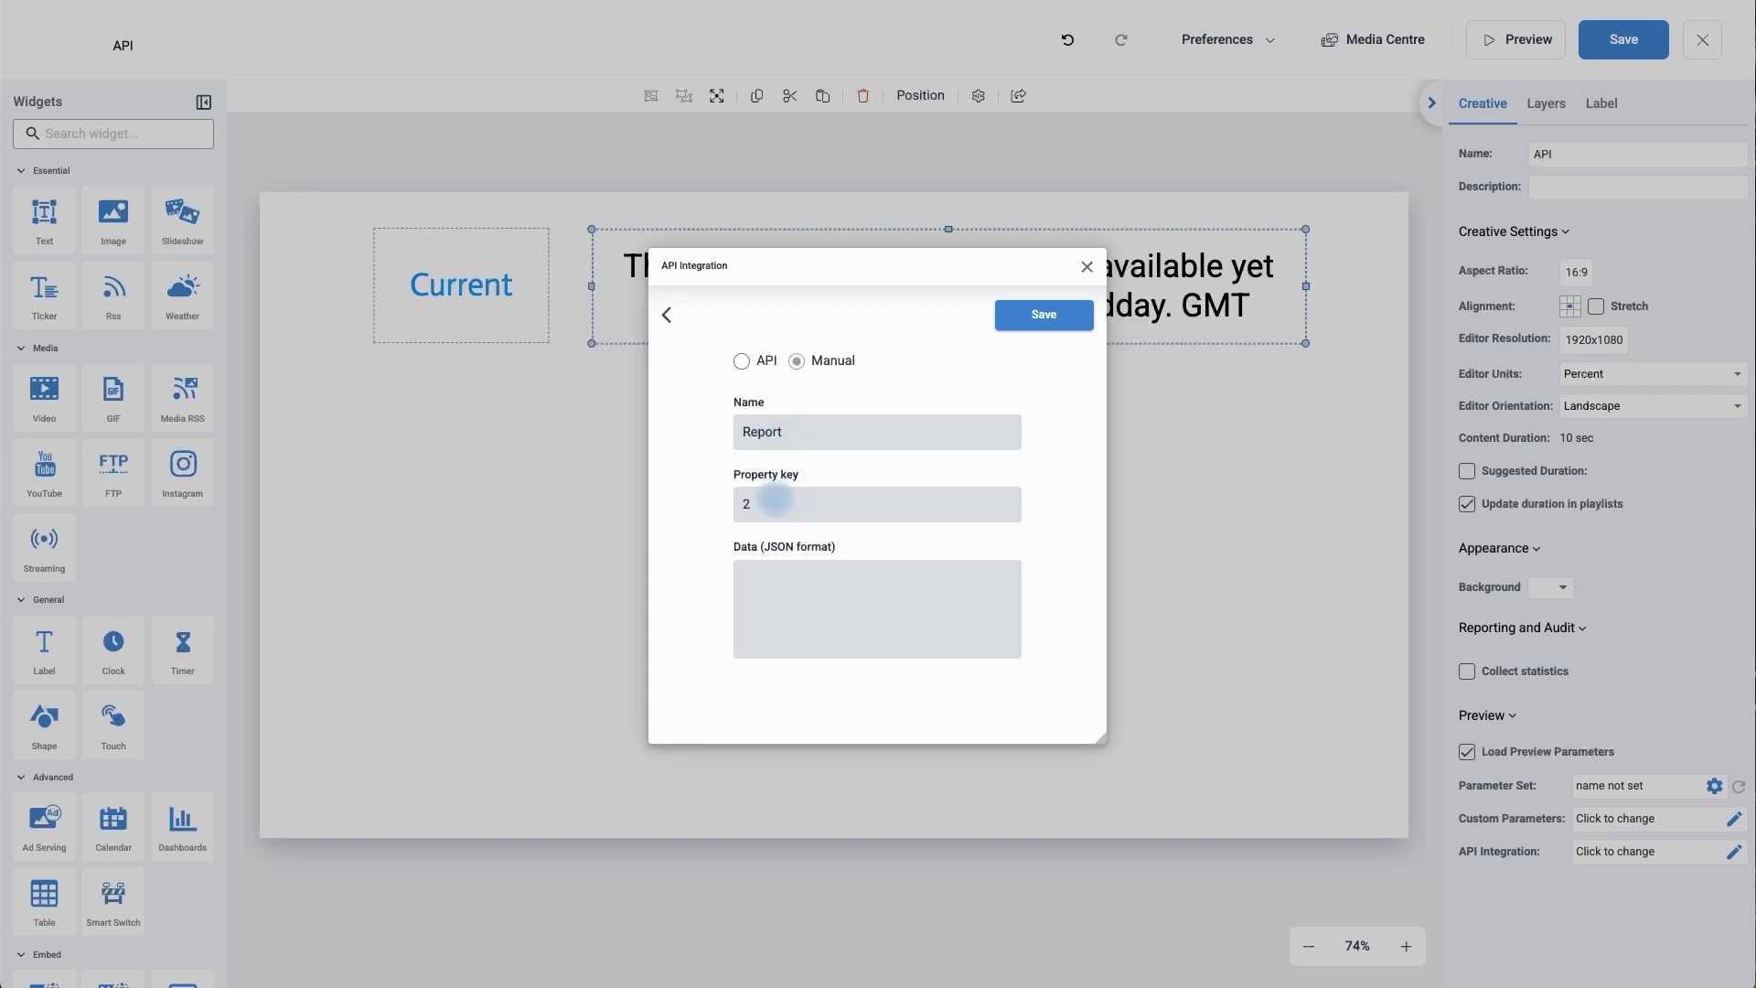
Paste the JSON data into the Report API's Data box and save it
left_click(759, 582)
key("ctrl+v")
scroll(769, 583, "up", 5)
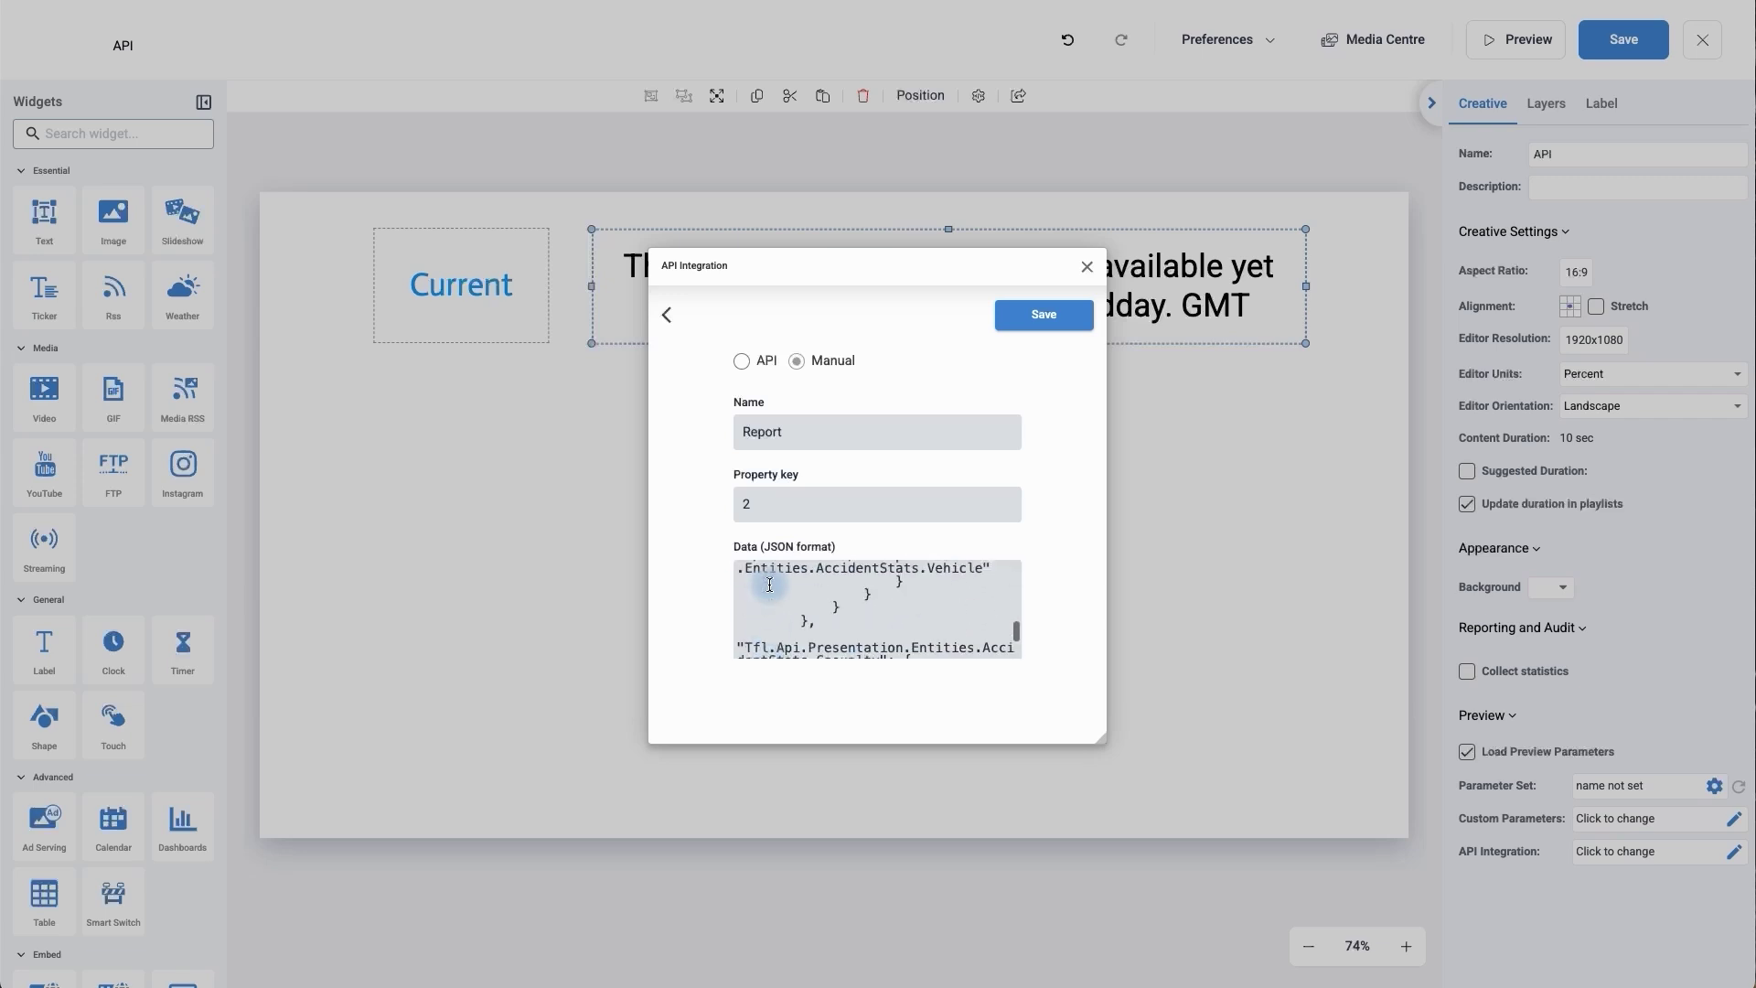
scroll(769, 584, "up", 5)
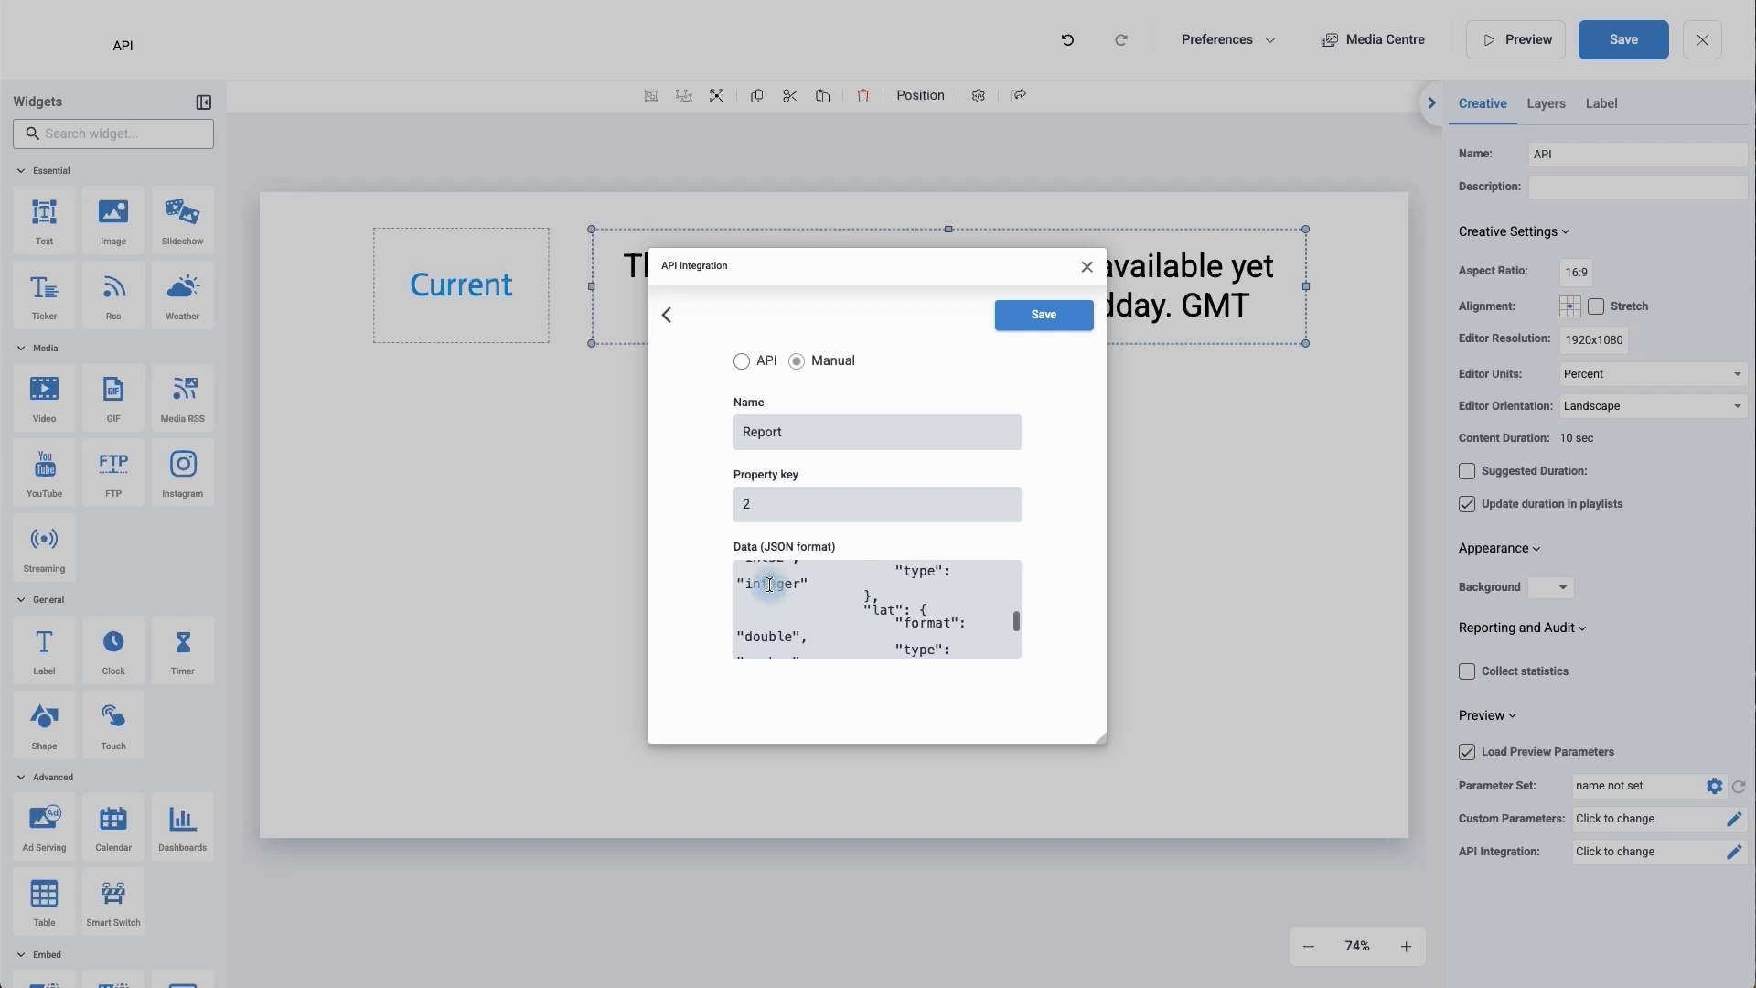
scroll(769, 584, "up", 5)
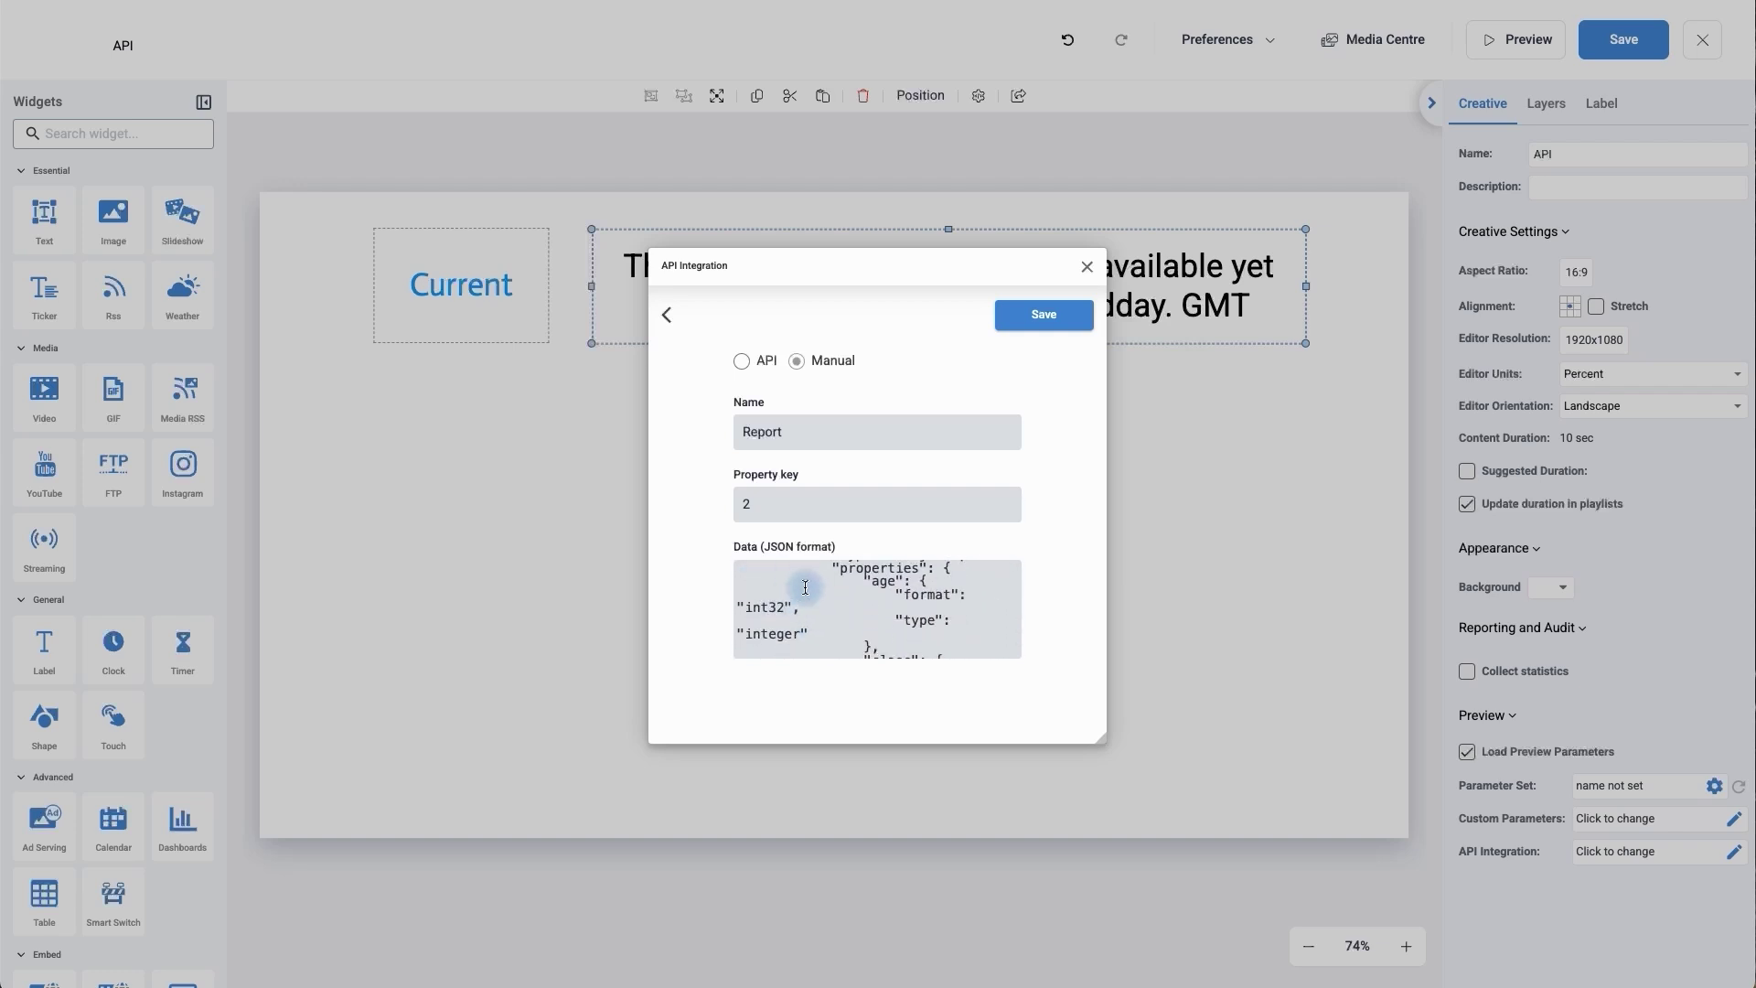
left_click(1031, 322)
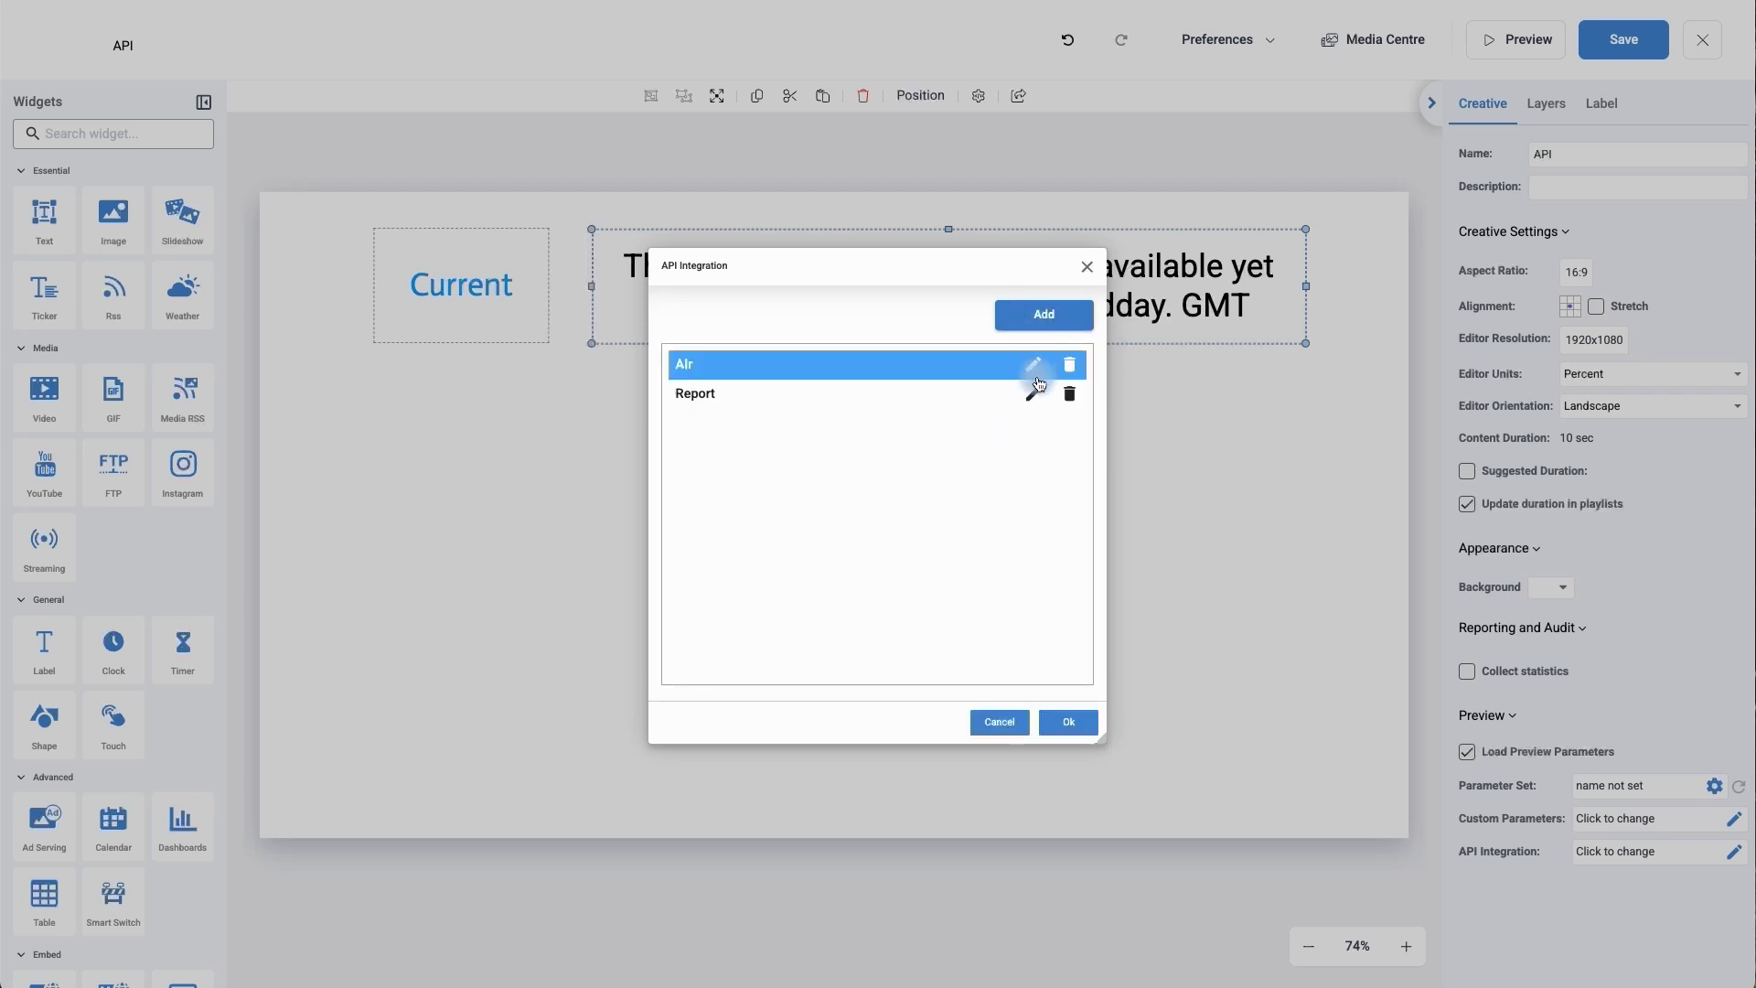
Select both the Air and Report APIs and confirm the API Integration dialog
left_click(764, 364)
left_click(748, 397)
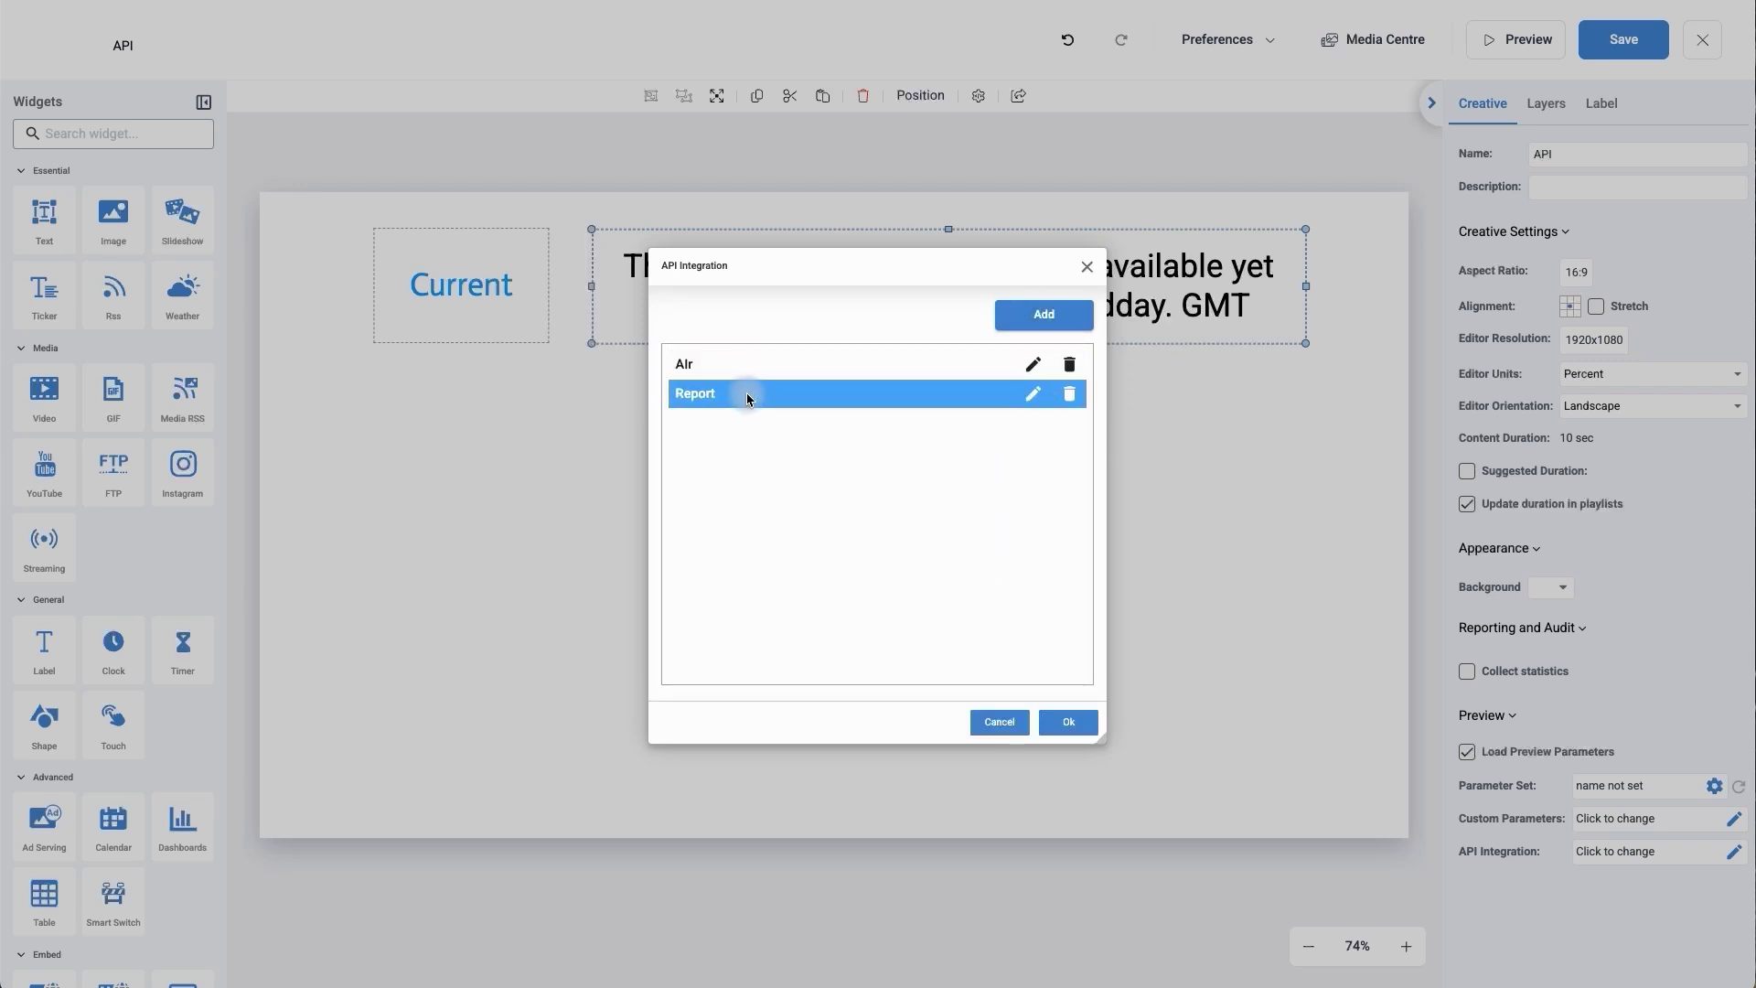
left_click(1067, 723)
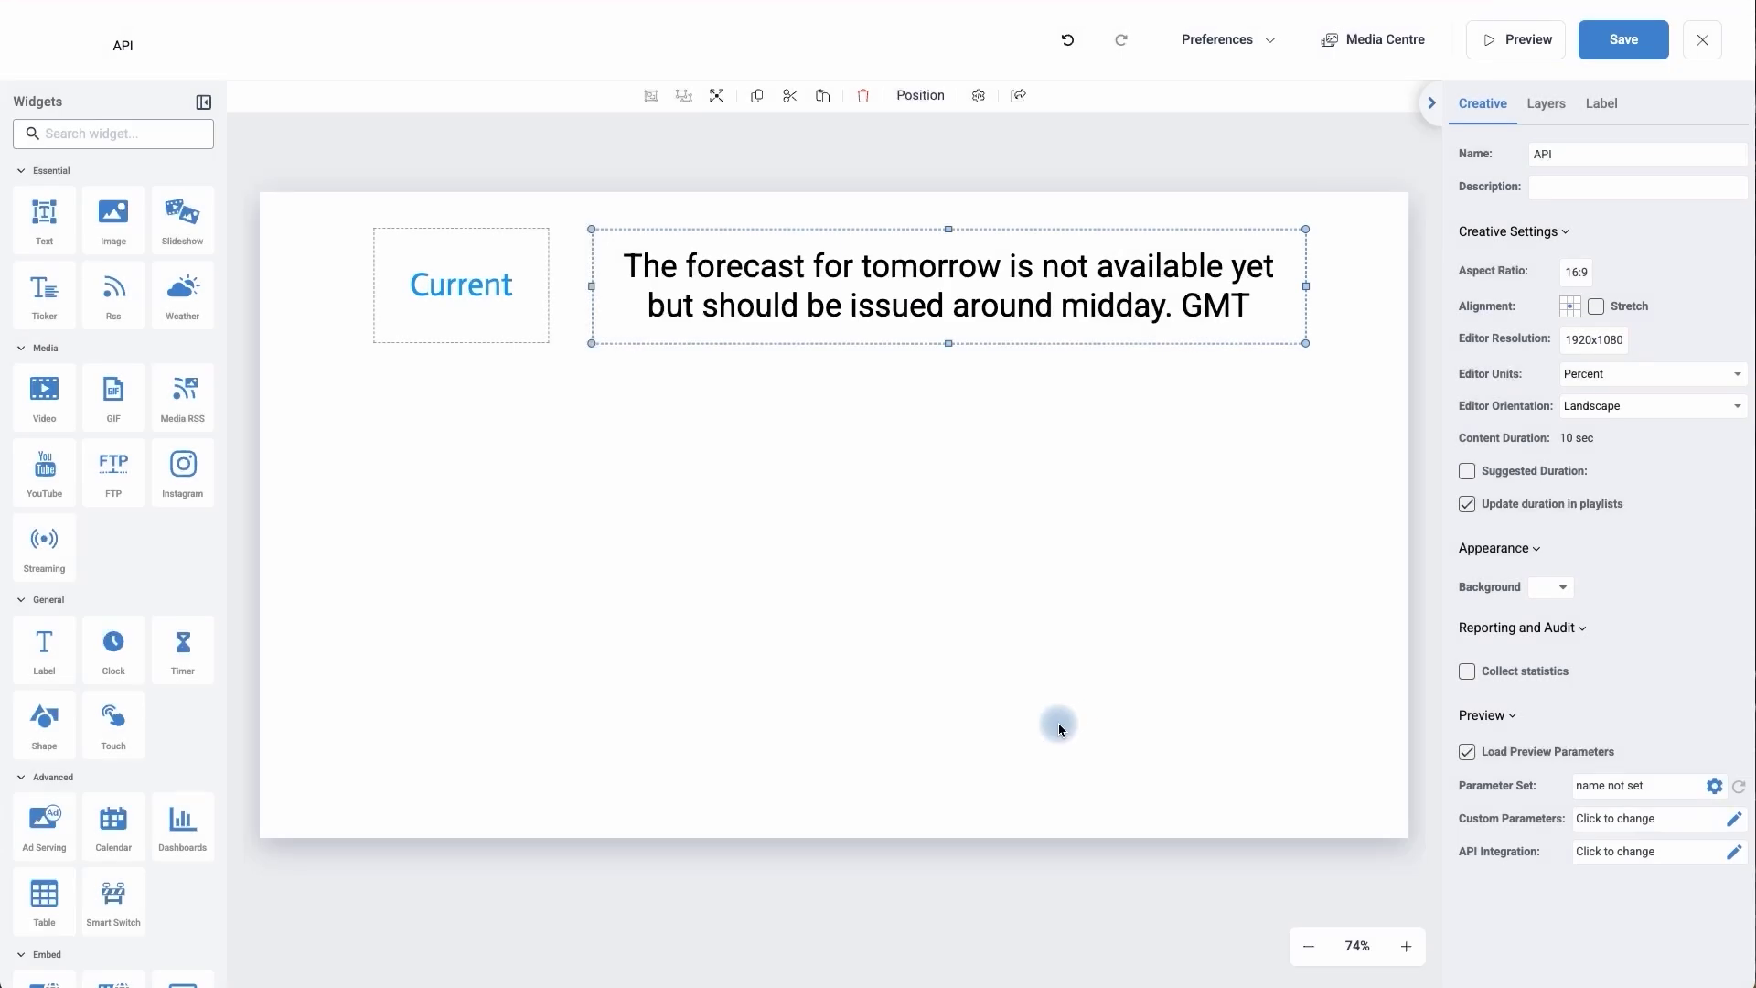
Add a new label under the Current heading, narrowed to Current's width
left_click(46, 649)
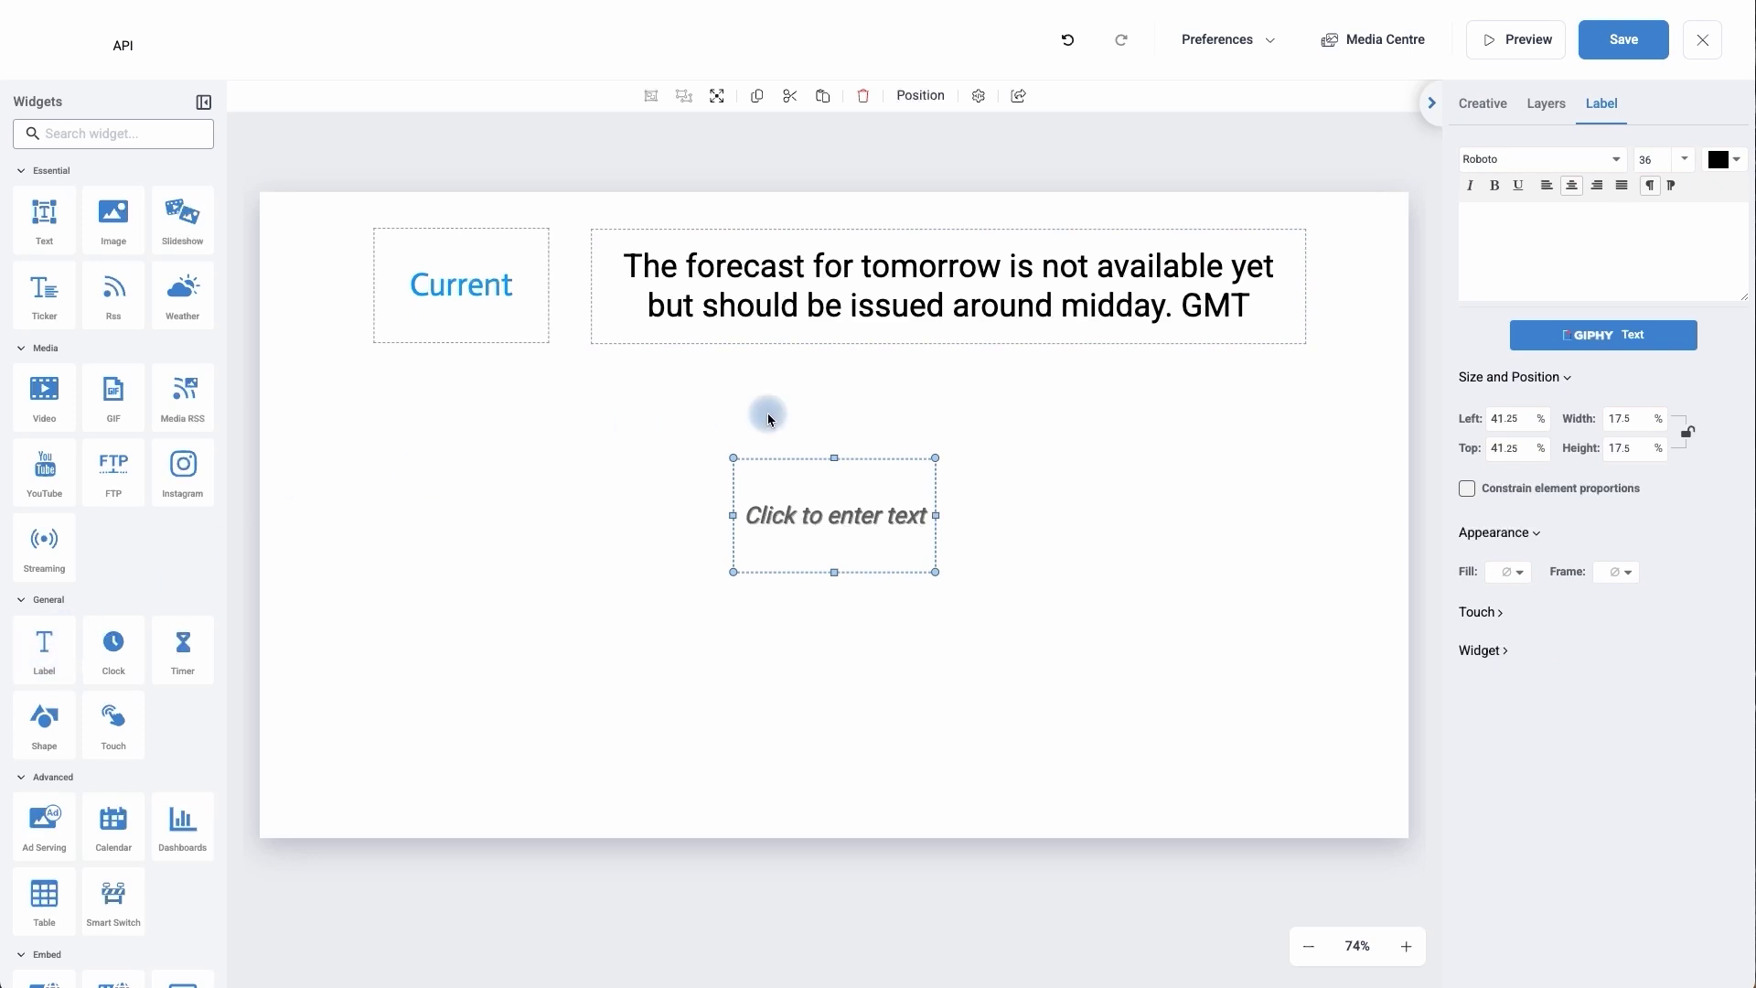
left_click_drag(831, 482, 469, 435)
mouse_move(581, 466)
left_mouse_down()
mouse_move(533, 458)
mouse_move(548, 459)
left_mouse_up()
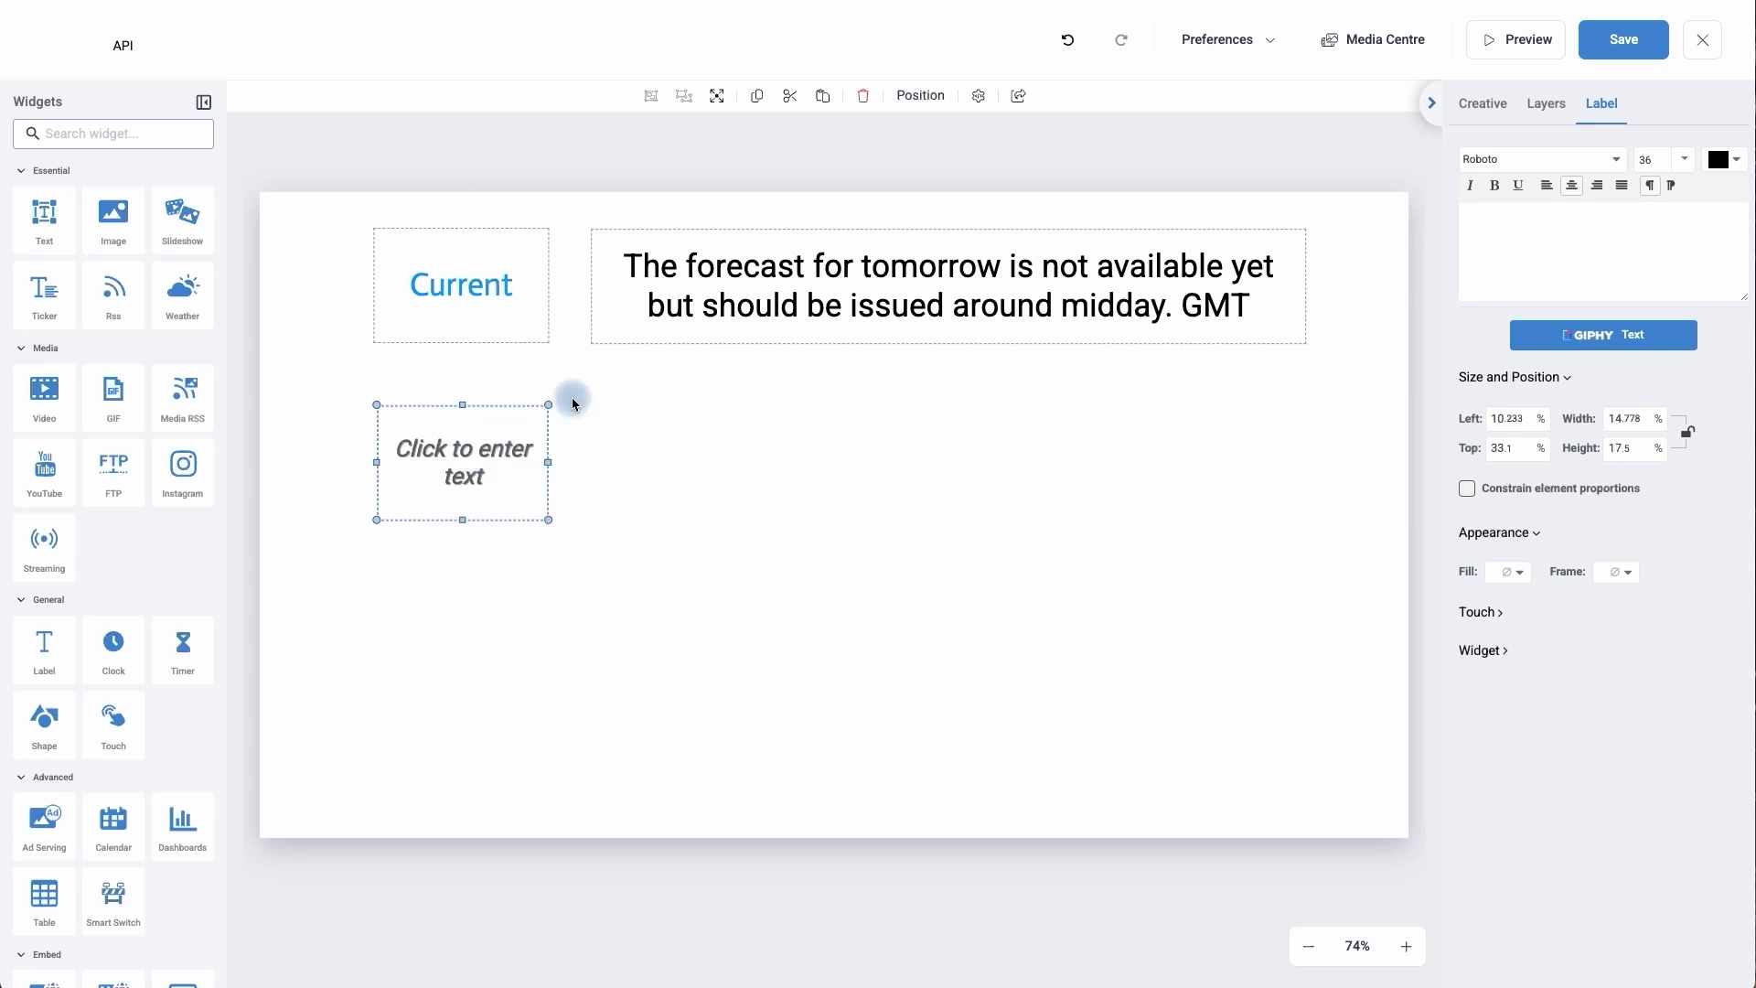
left_click(980, 97)
left_click(1001, 158)
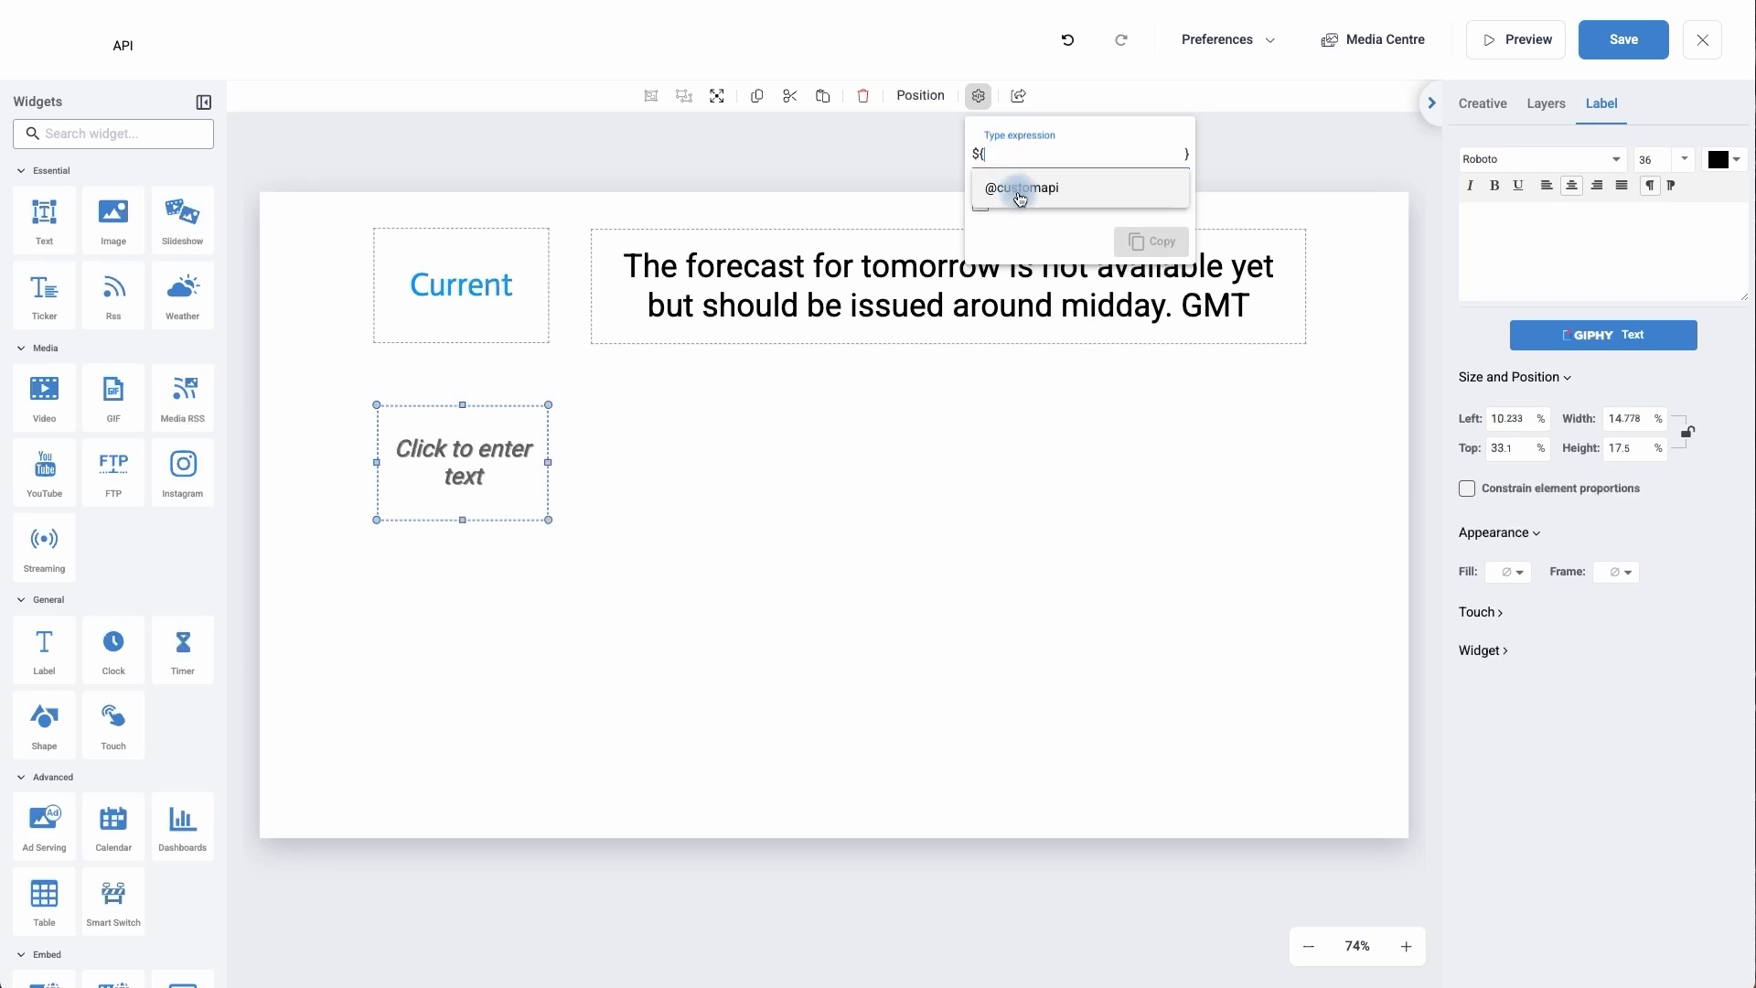
left_click(1020, 198)
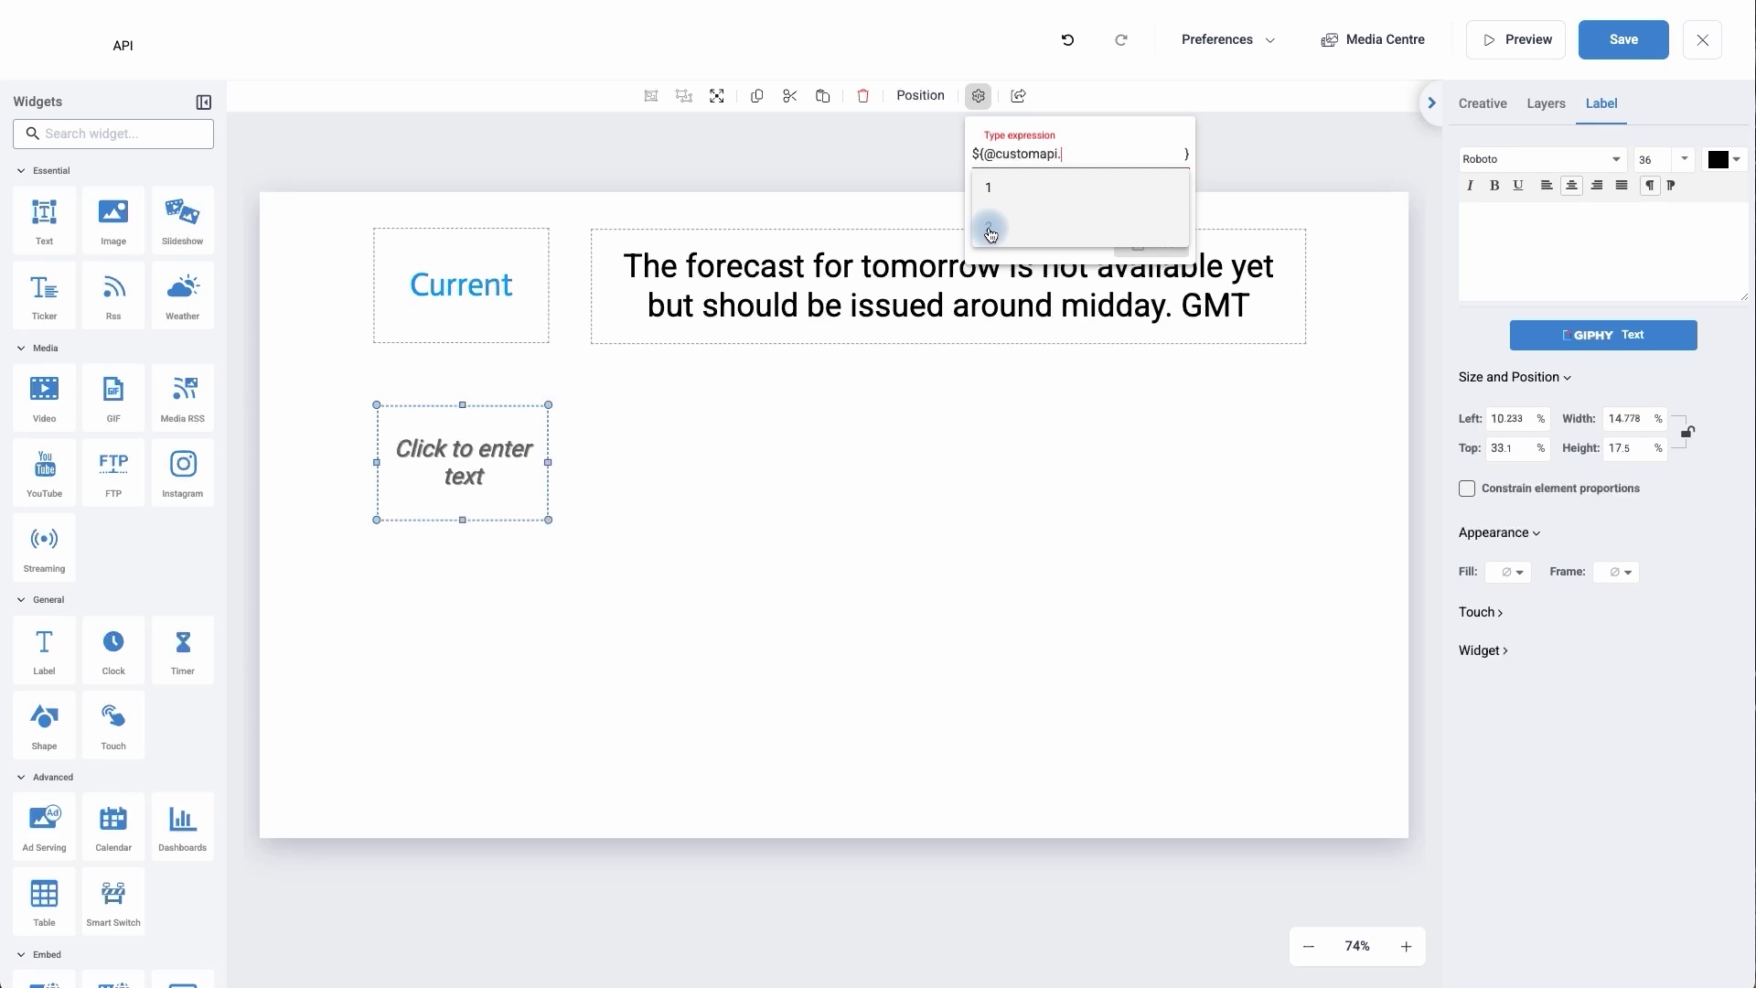
left_click(991, 232)
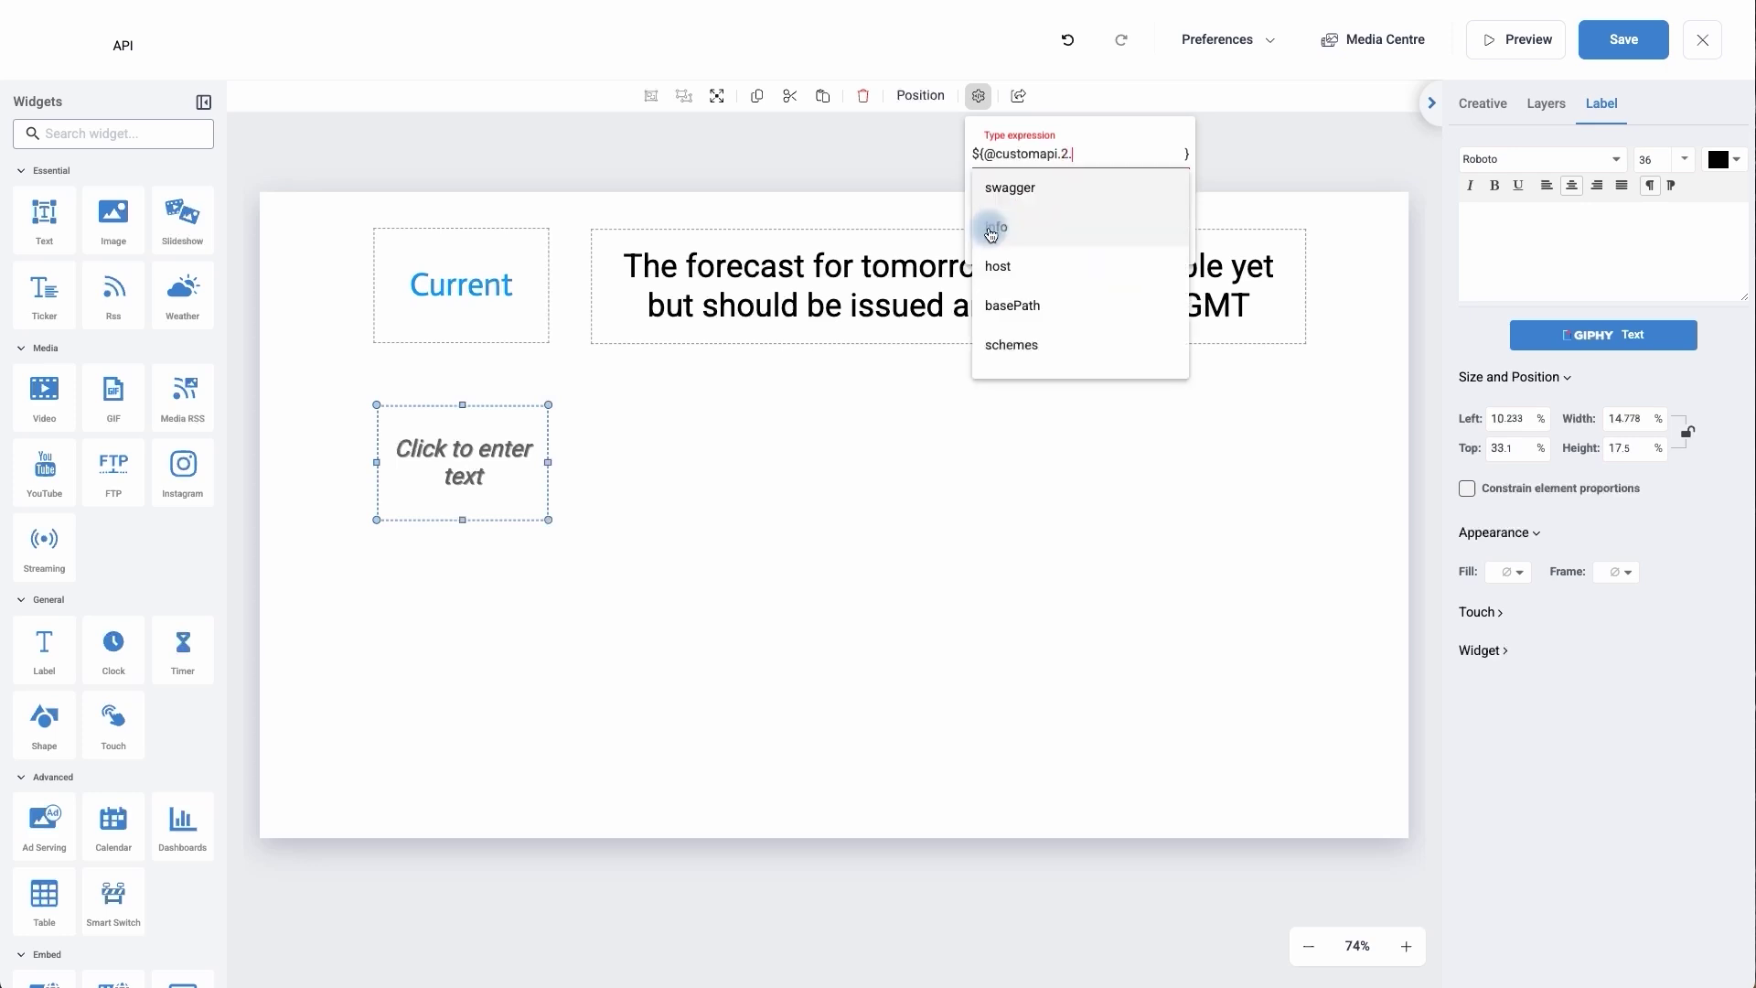
left_click(1042, 234)
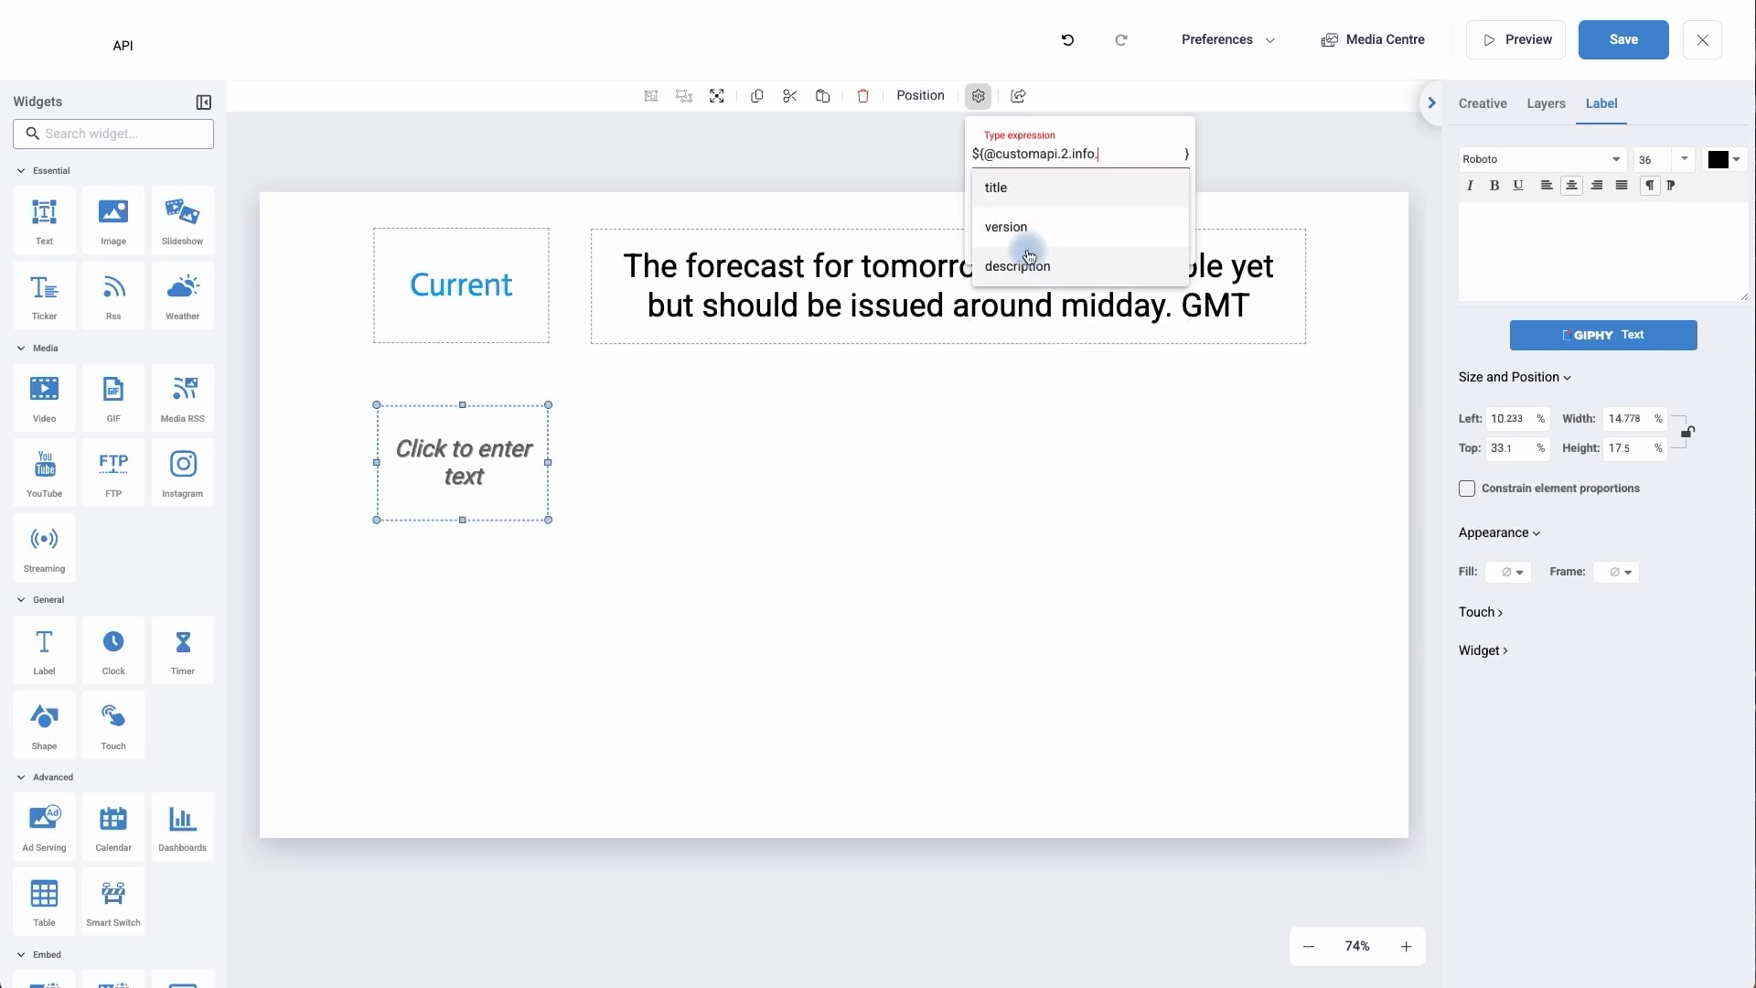
left_click(1047, 195)
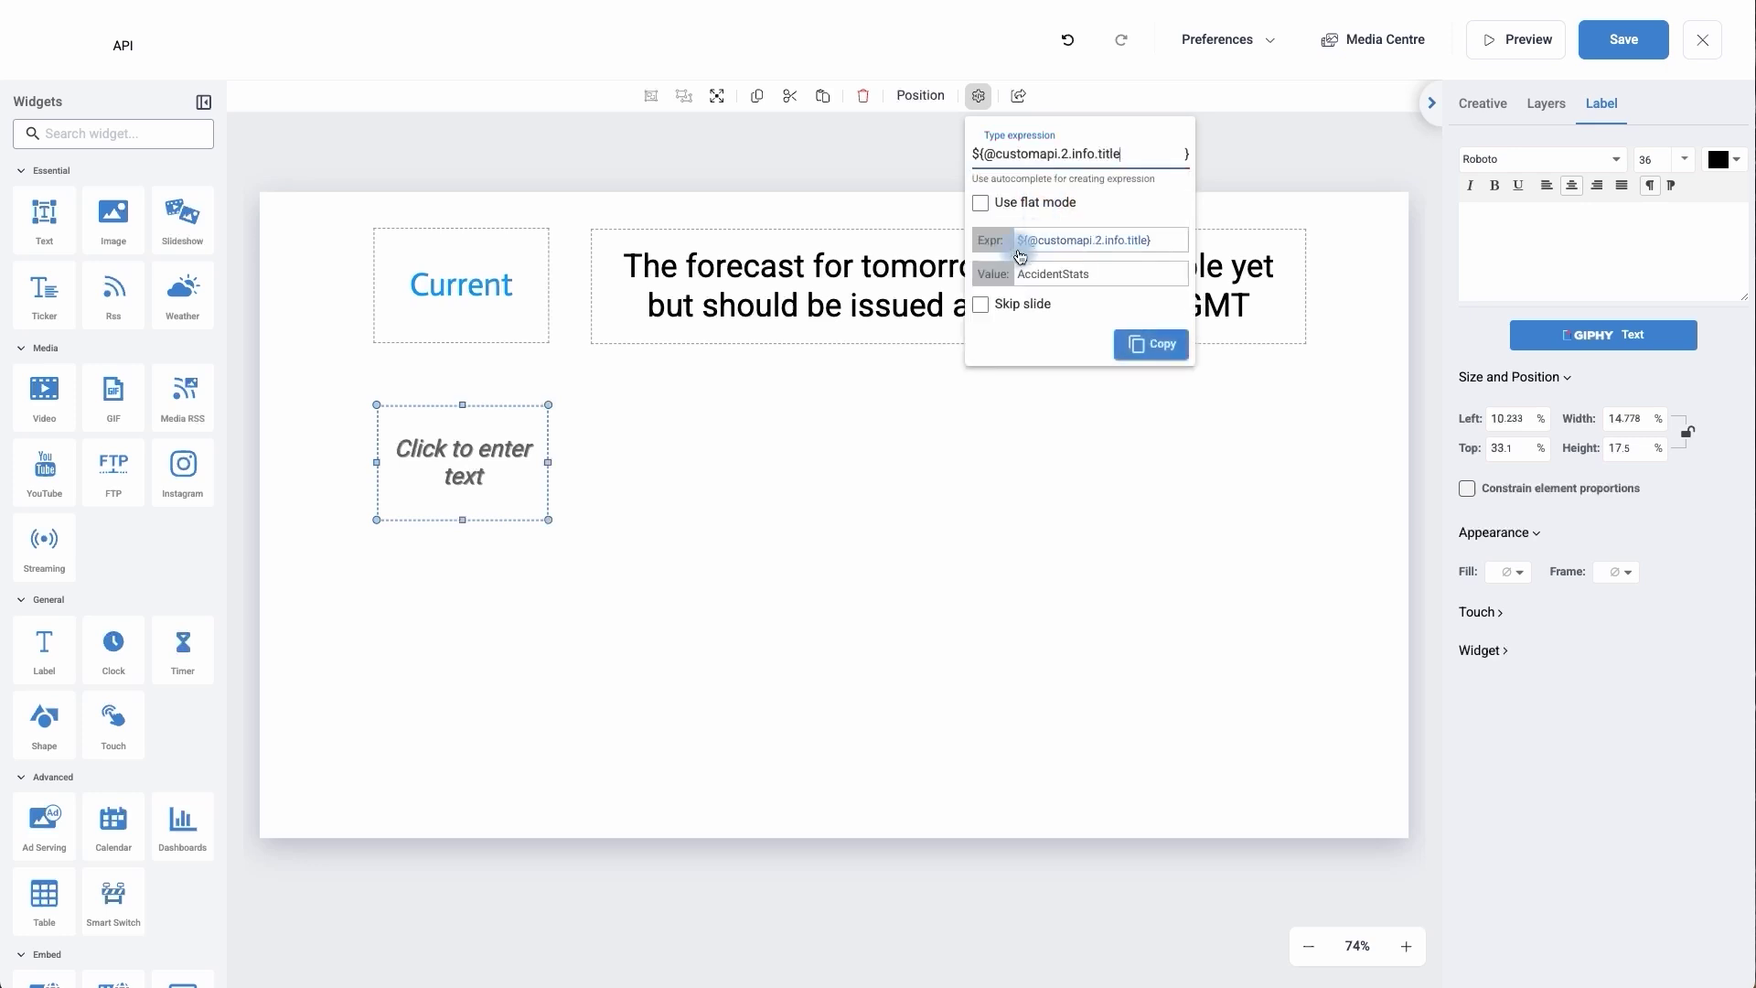
left_click(1134, 340)
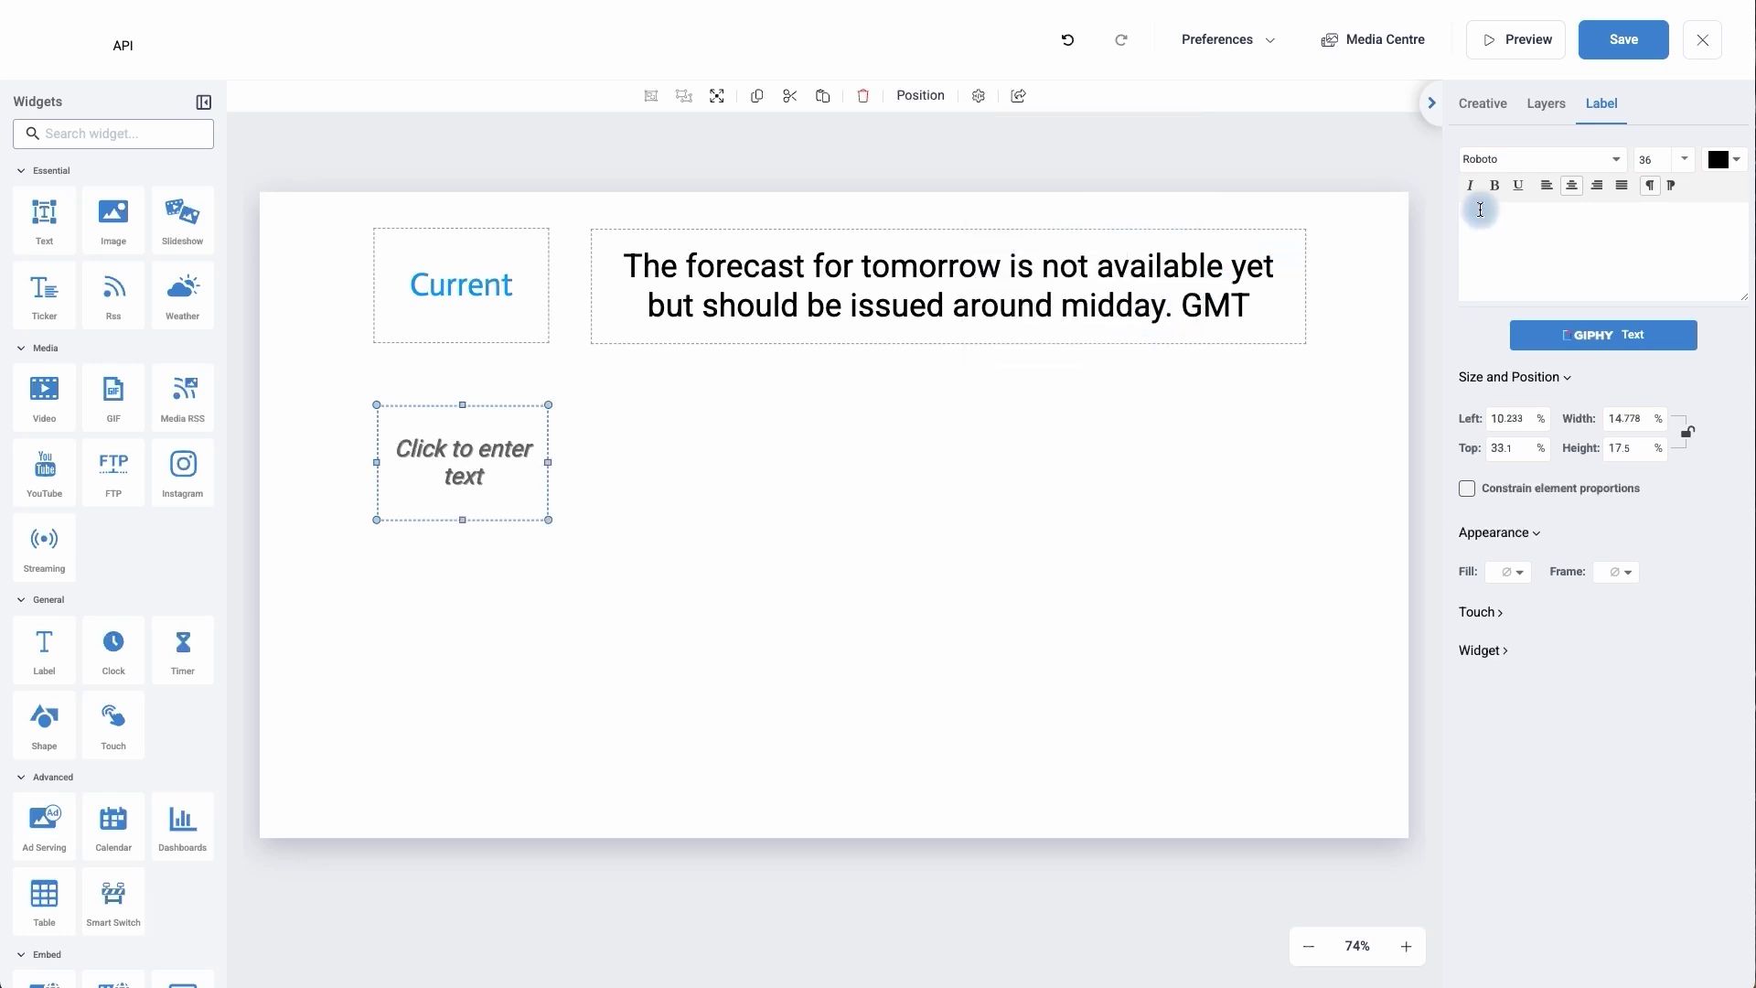
Paste the title expression into the label and widen it so AccidentStats fits
left_click(1532, 225)
key("ctrl+v")
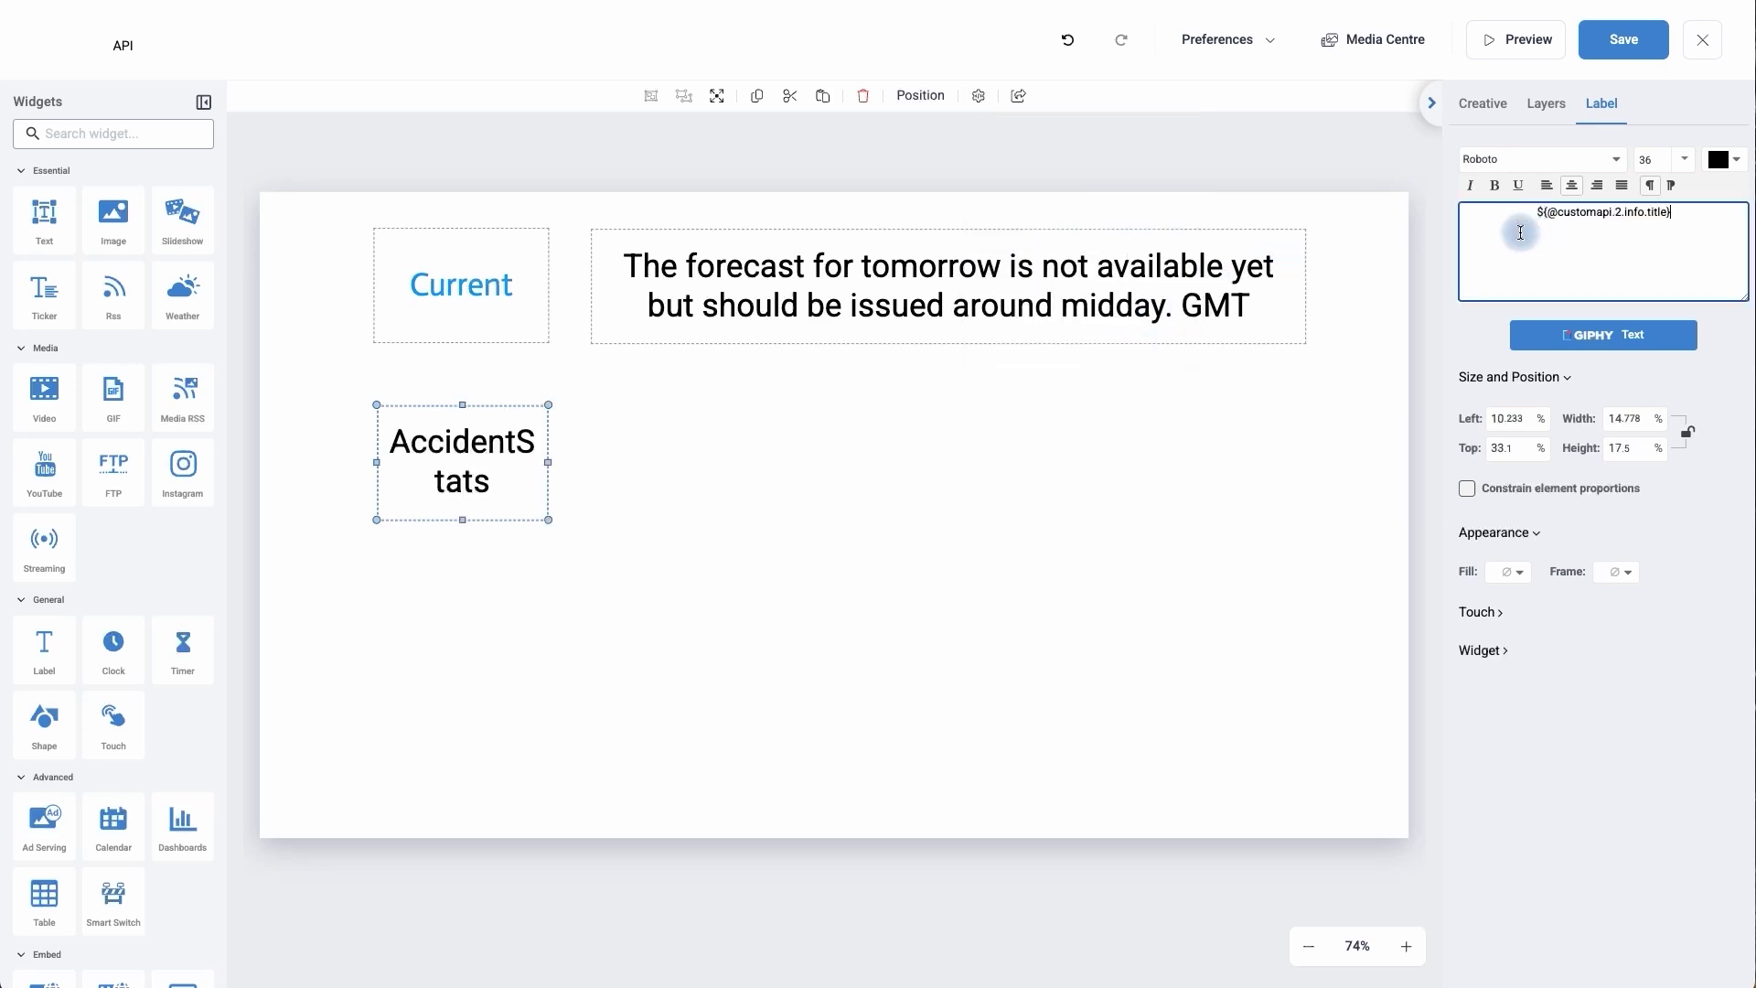
left_click_drag(555, 460, 624, 460)
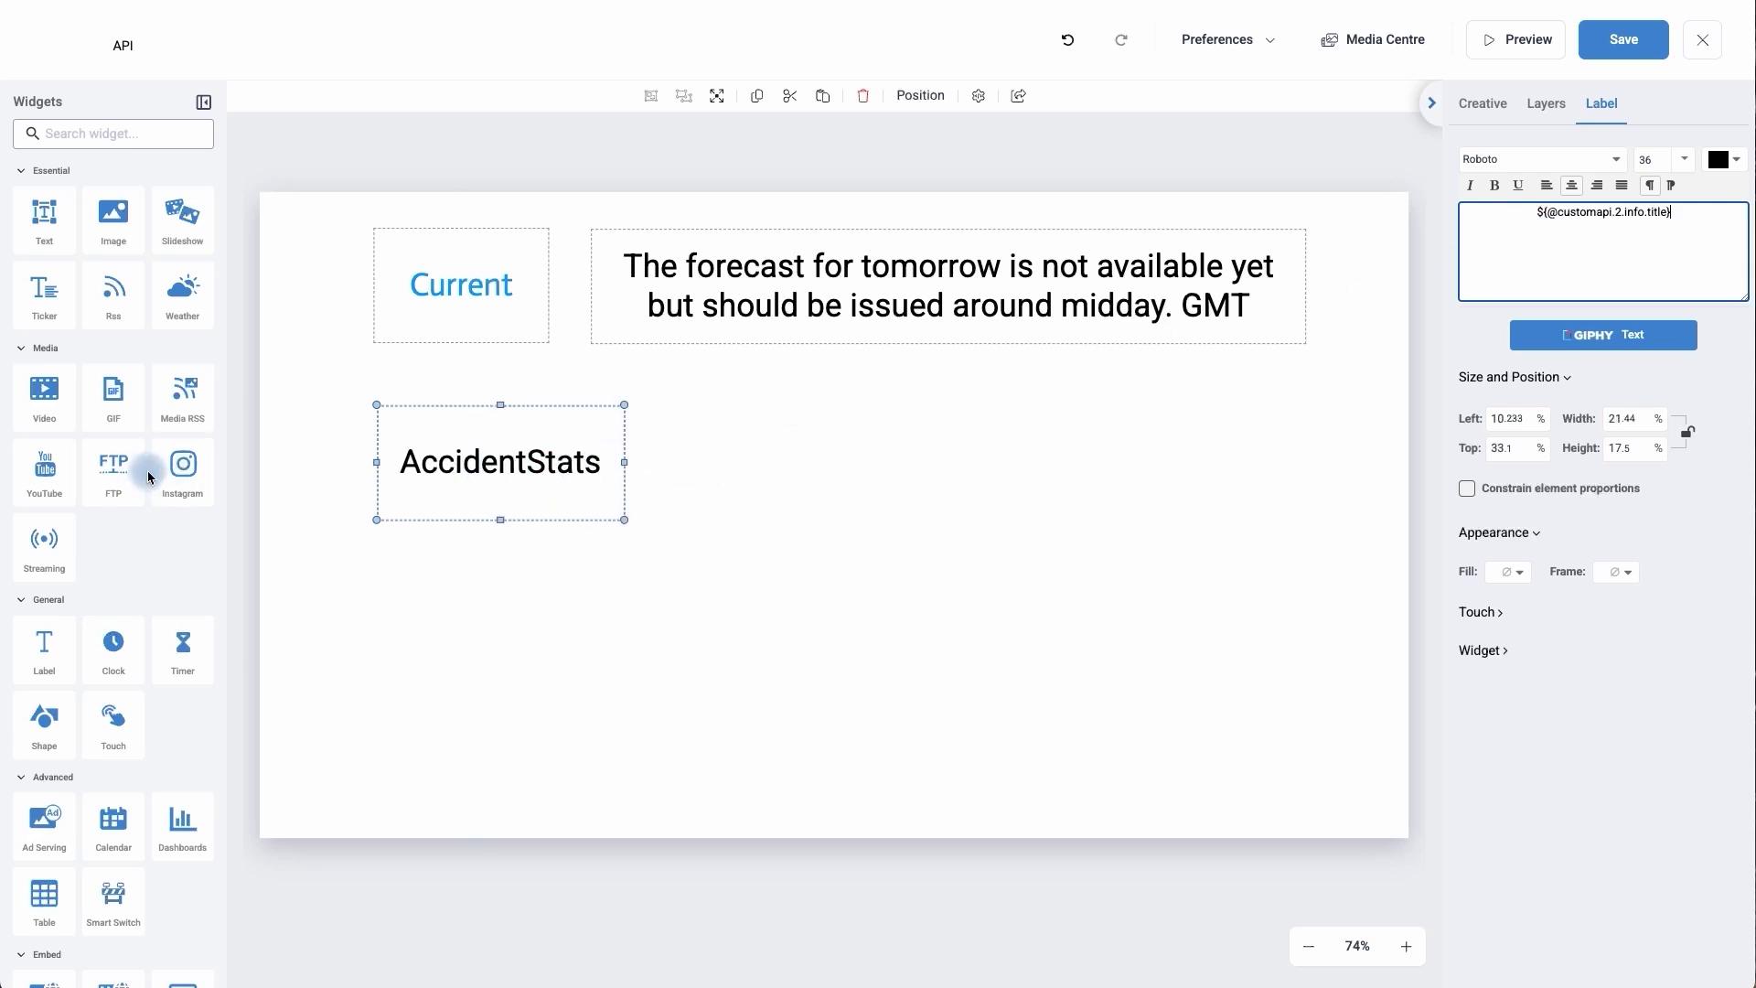
Add a label beside AccidentStats, stretched to the forecast text's right edge
left_click(44, 651)
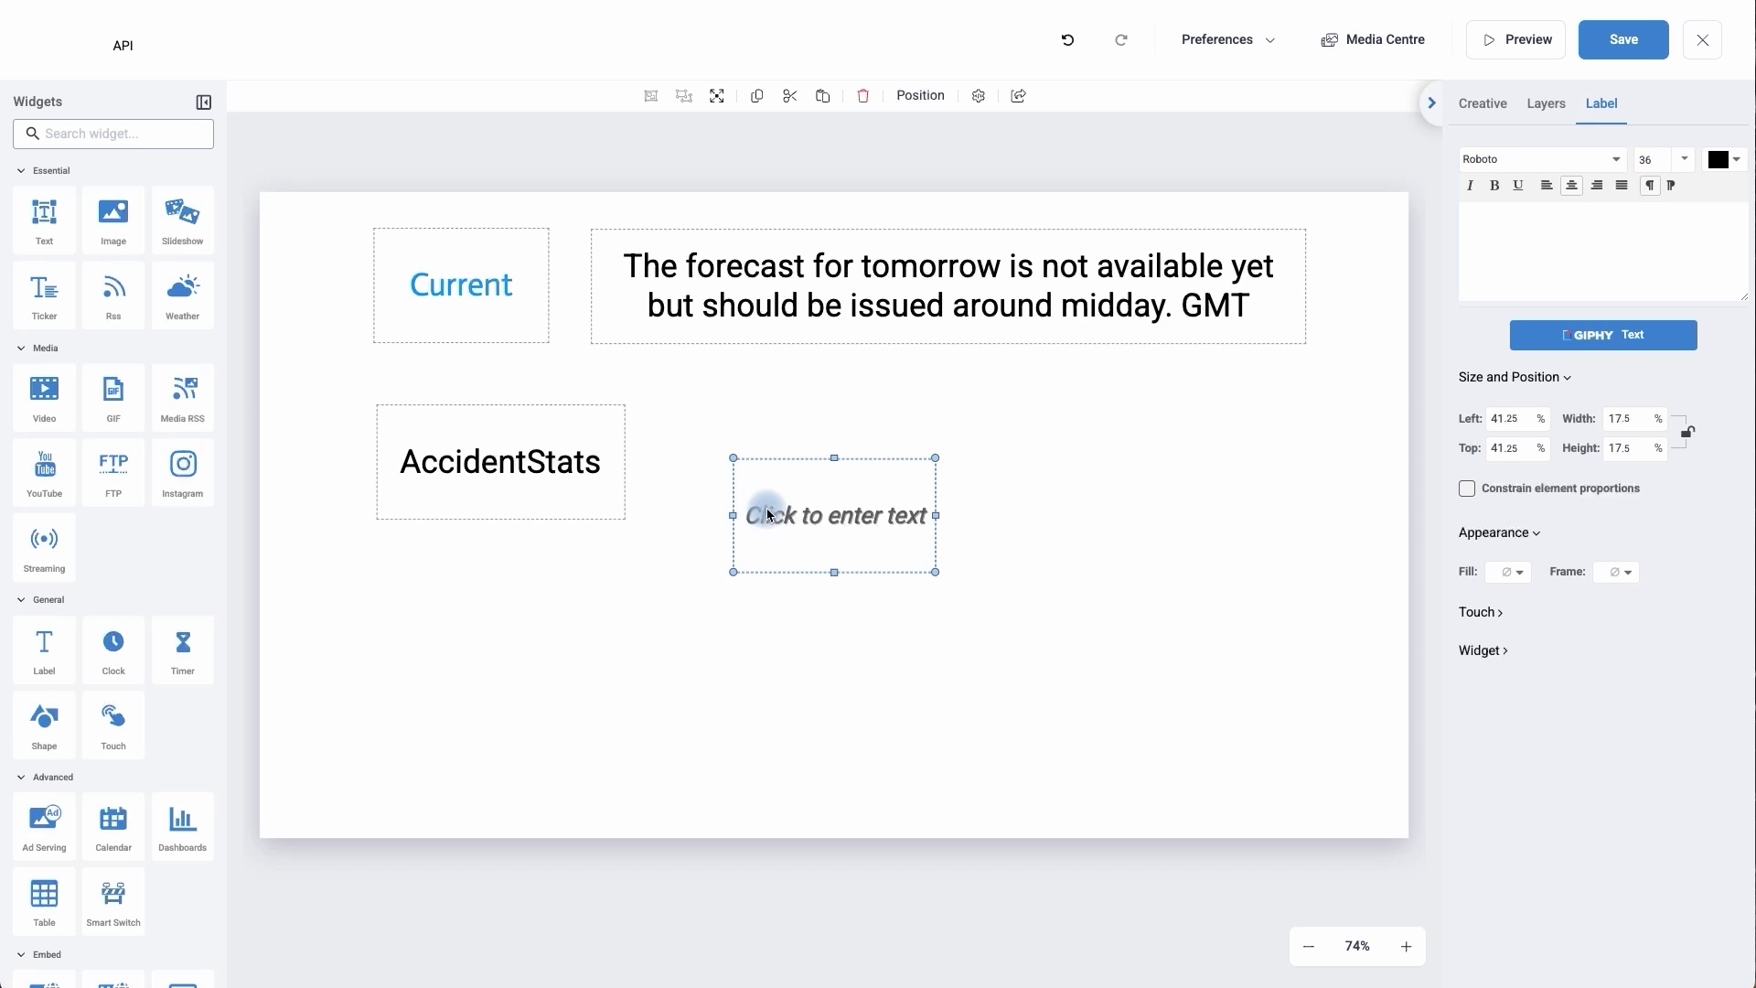
left_click_drag(764, 507, 682, 455)
left_click_drag(856, 464, 1311, 464)
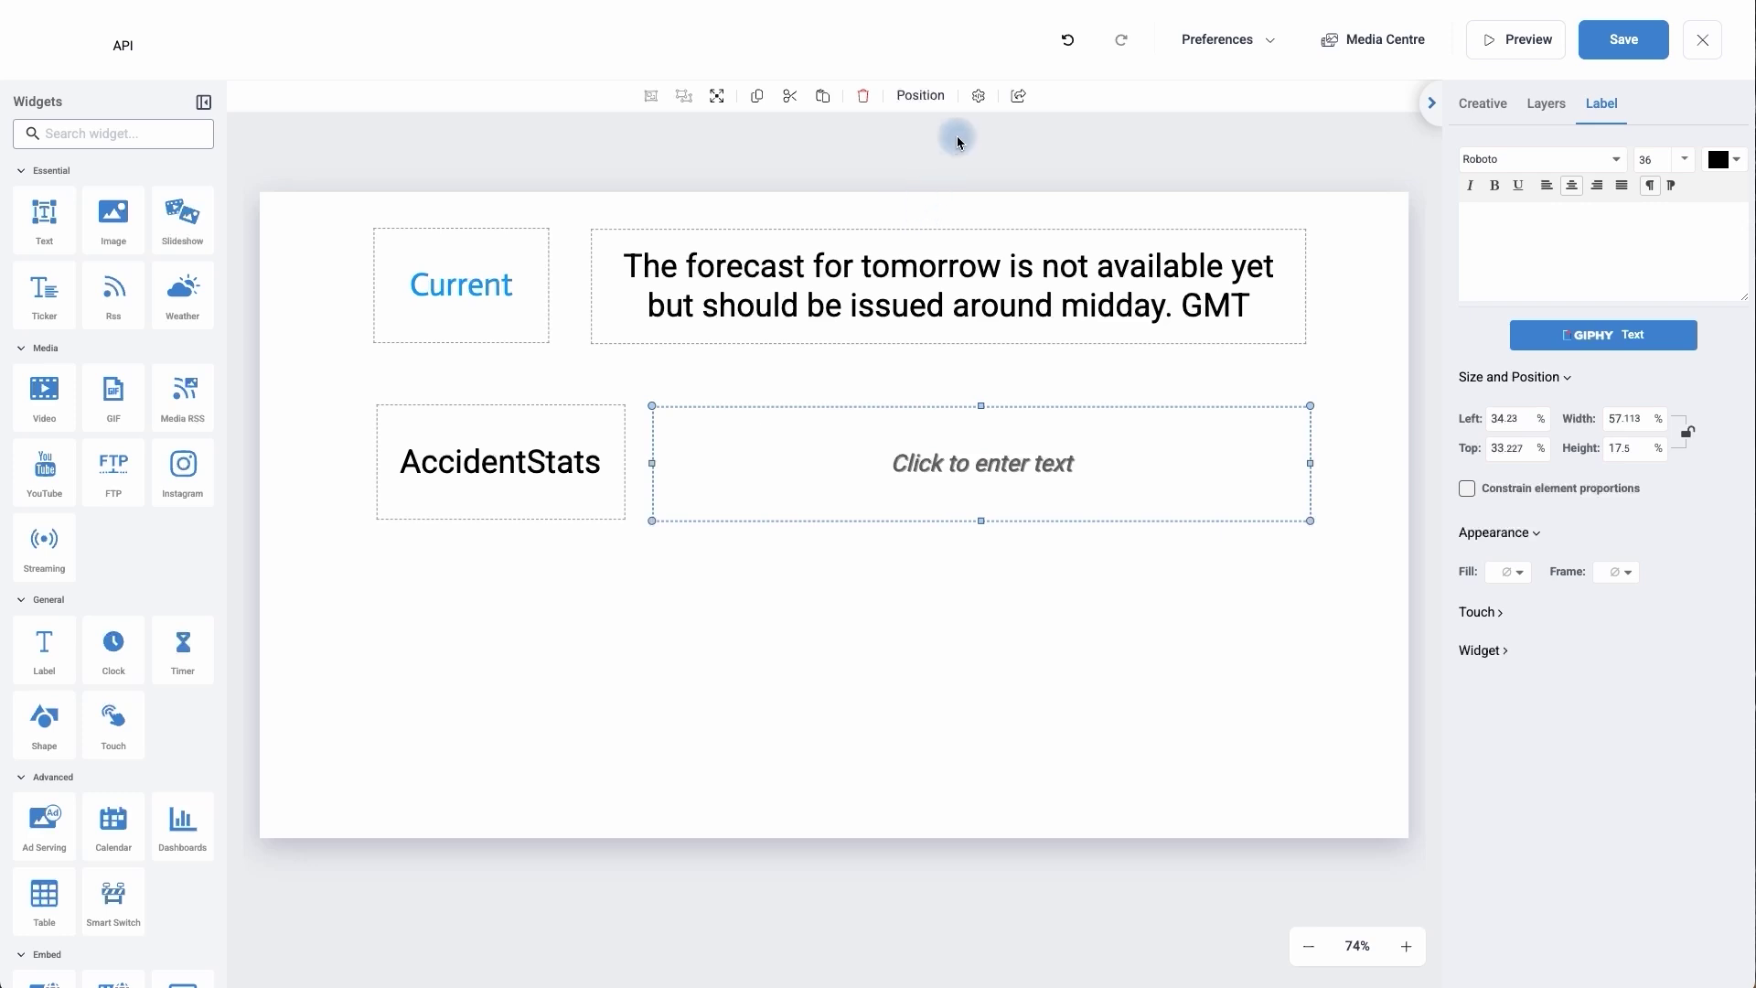
left_click(978, 95)
left_click(1004, 150)
left_click(1017, 192)
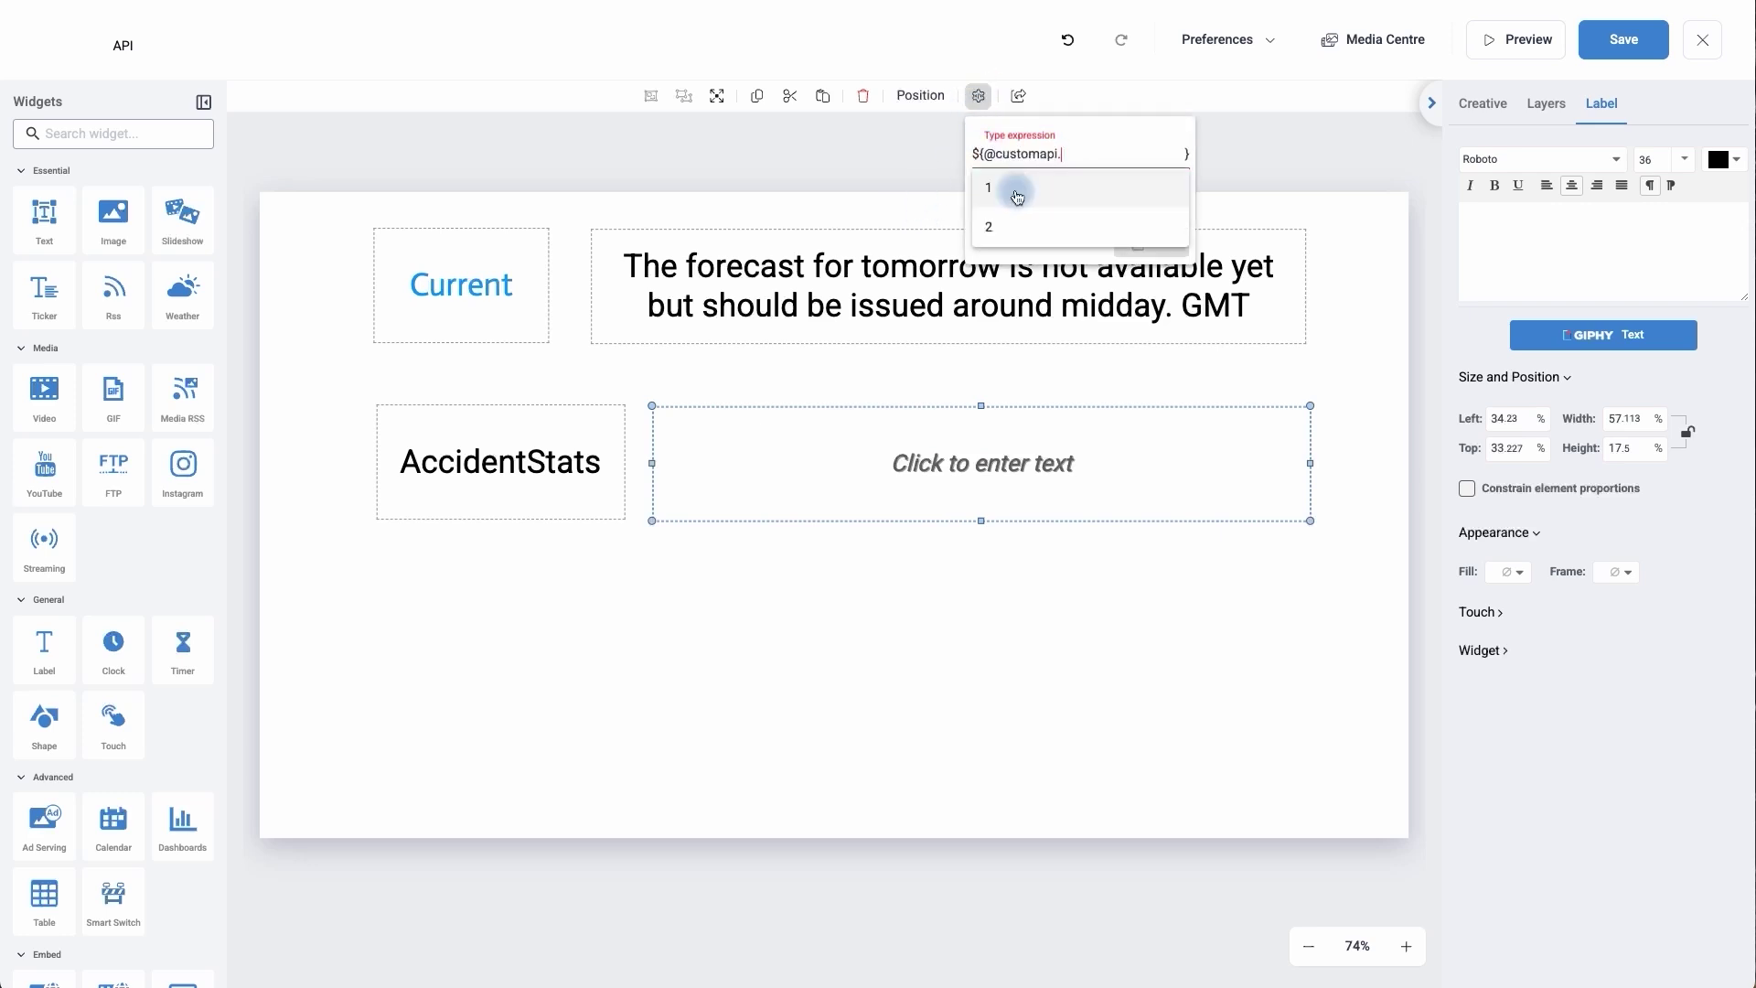
left_click(1000, 229)
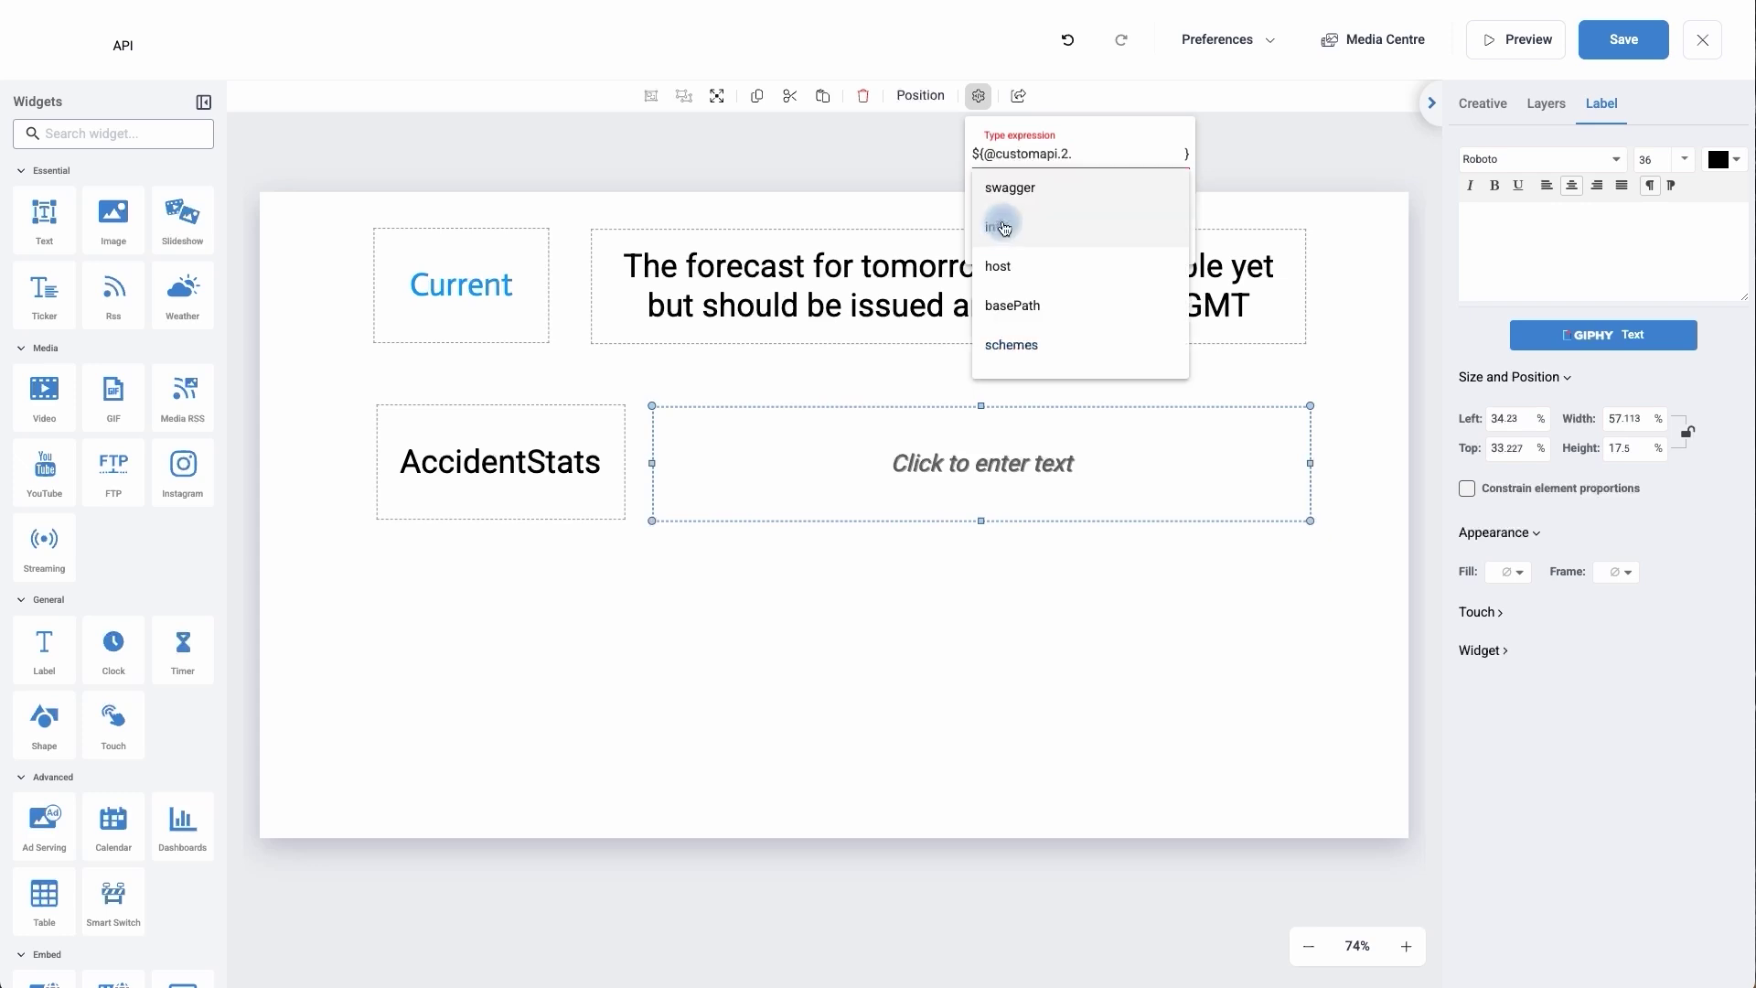
scroll(1015, 266, "down", 2)
scroll(1028, 273, "down", 1)
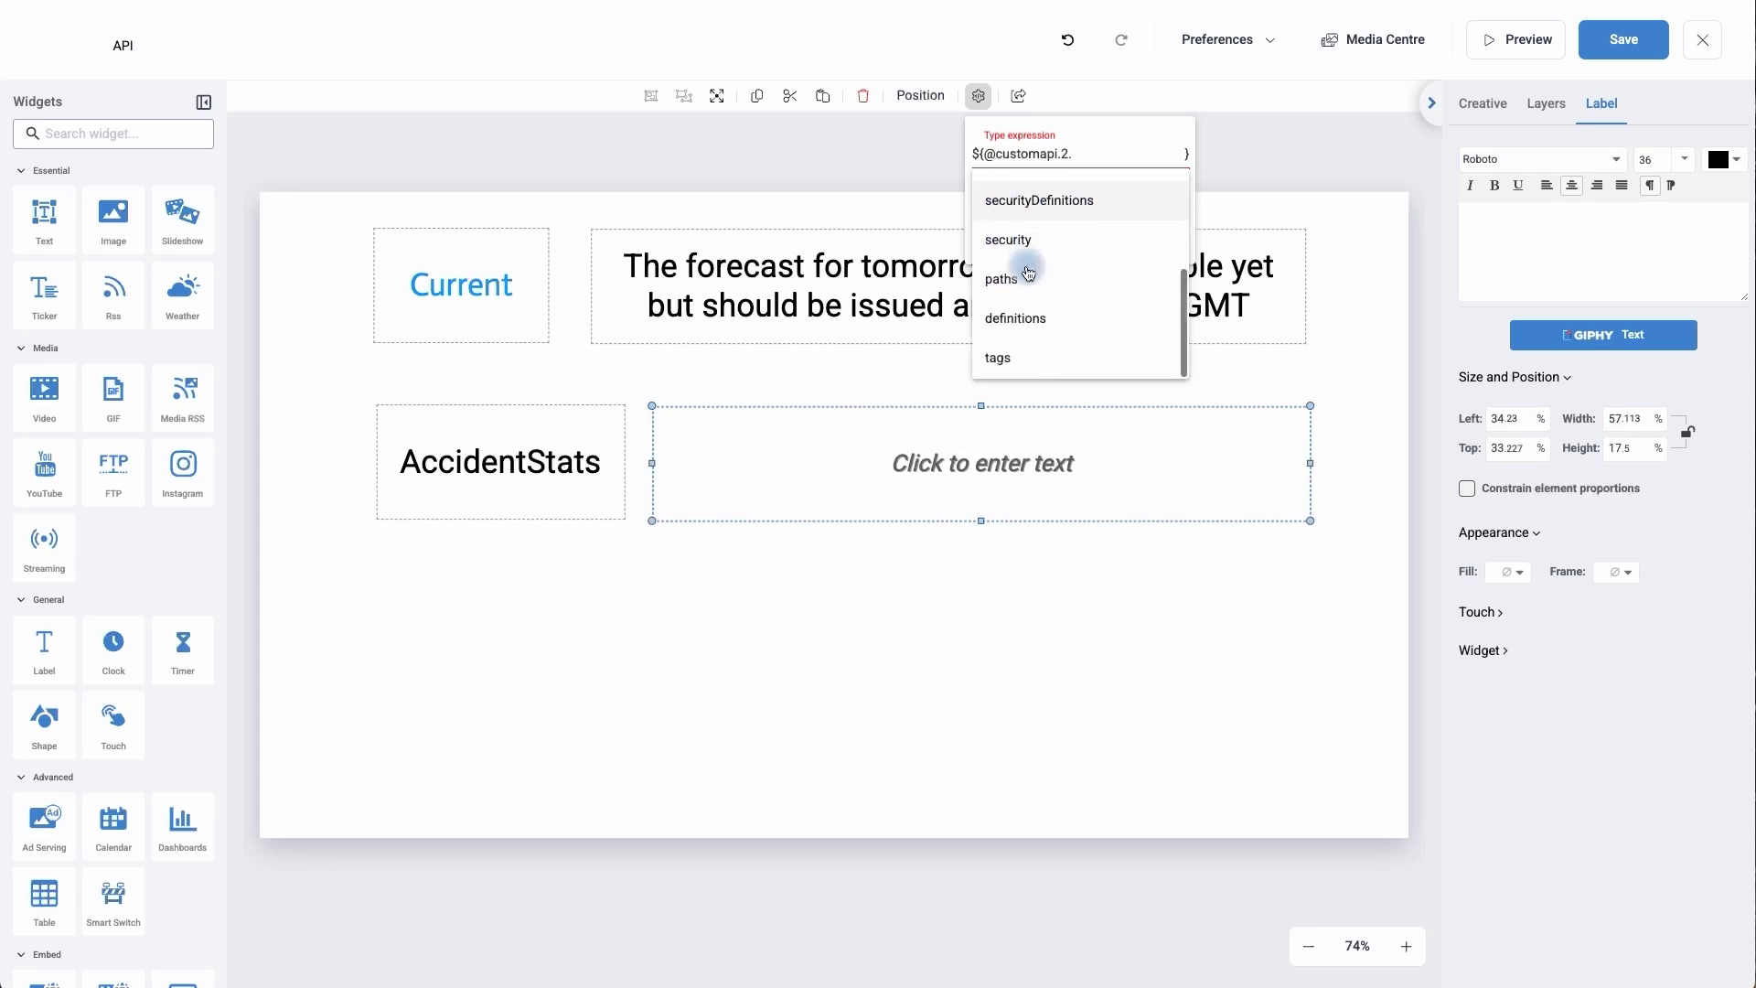
scroll(1028, 272, "up", 3)
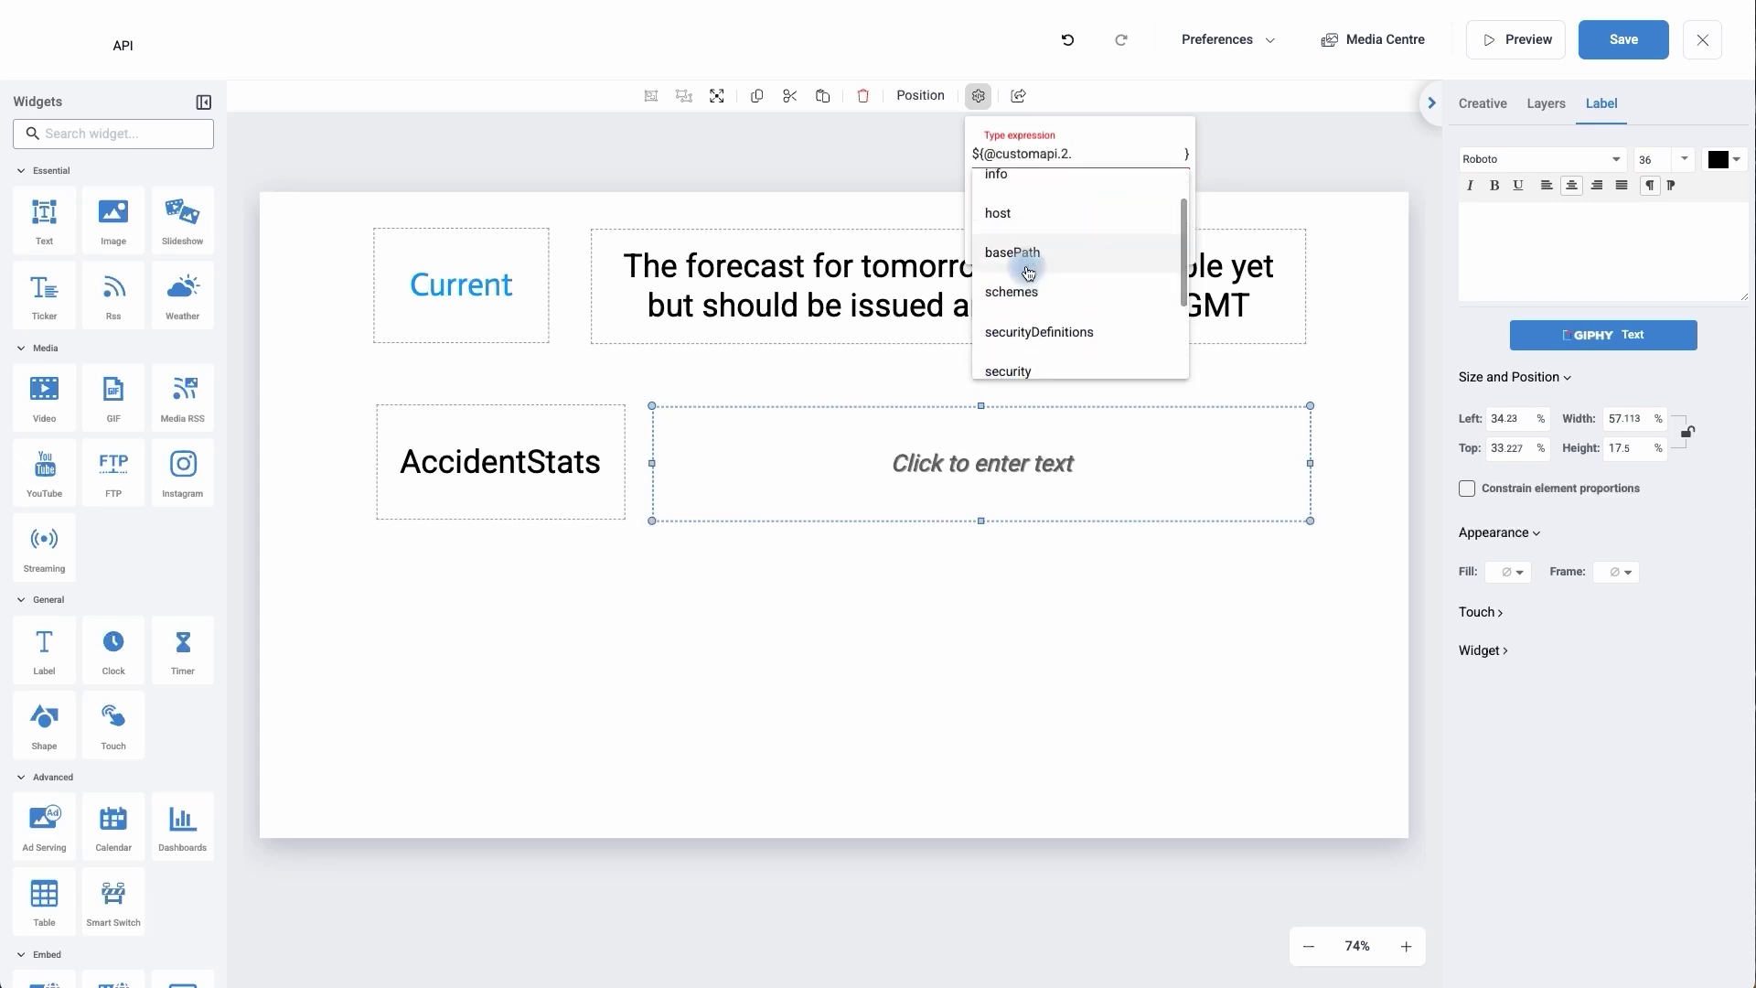
left_click(1004, 229)
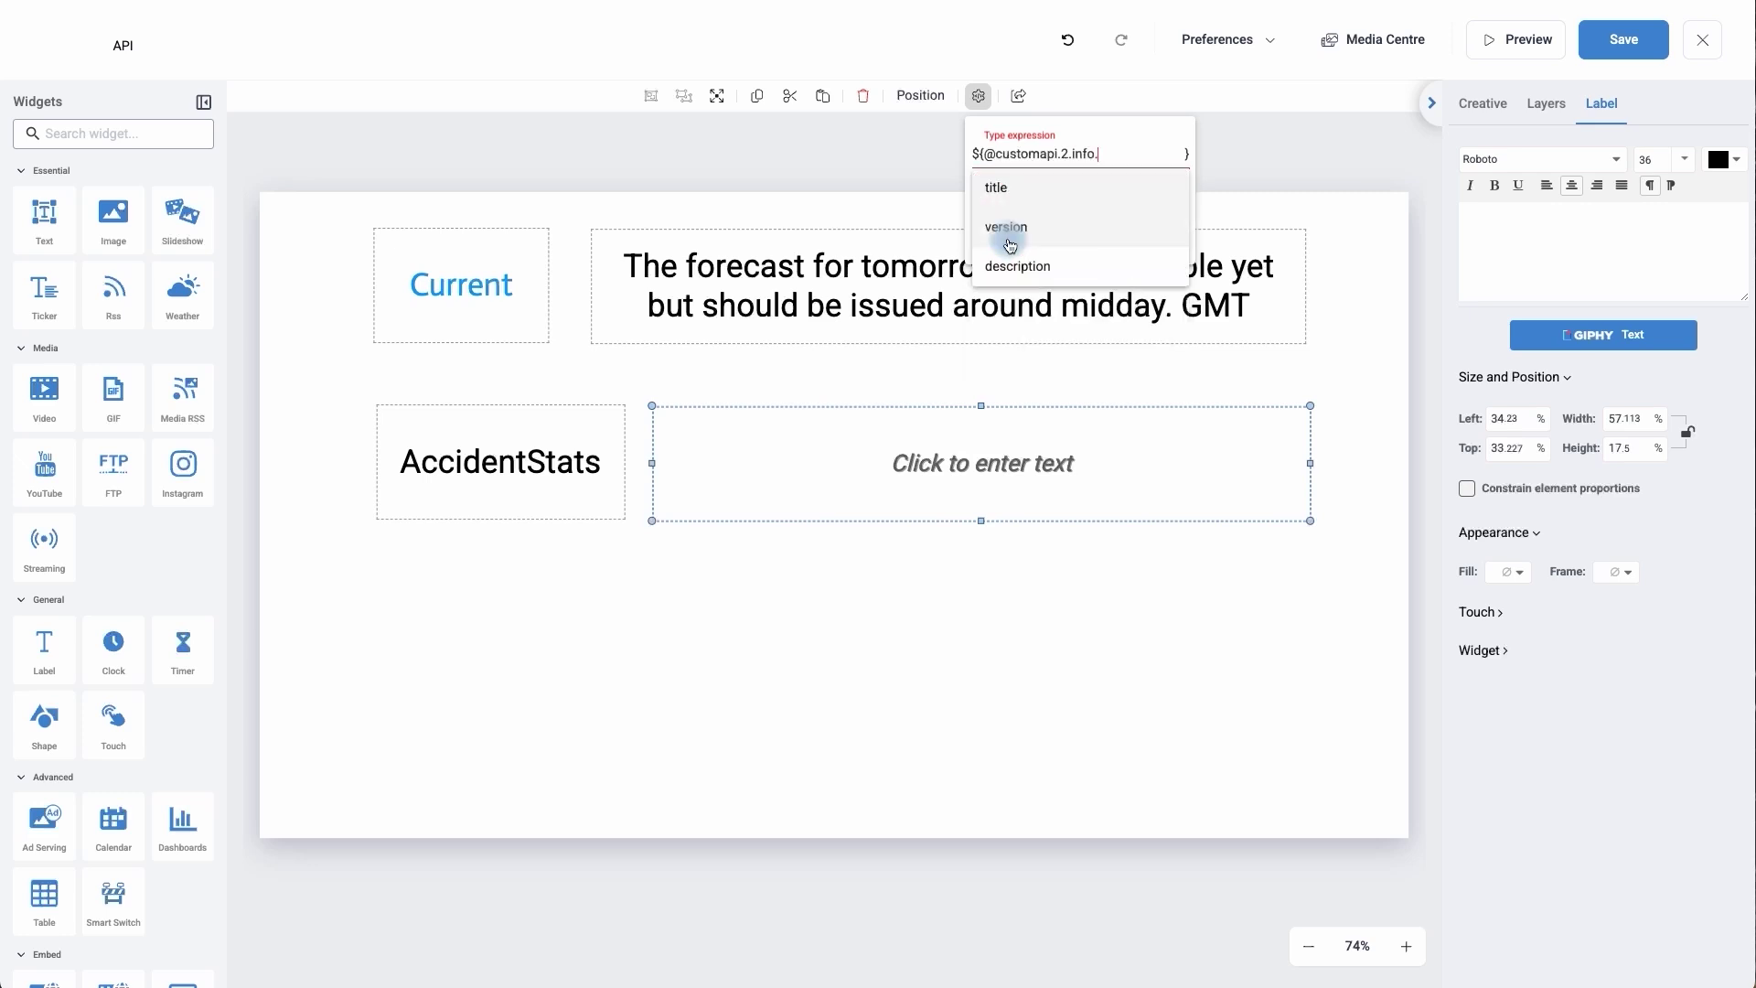
left_click(1040, 264)
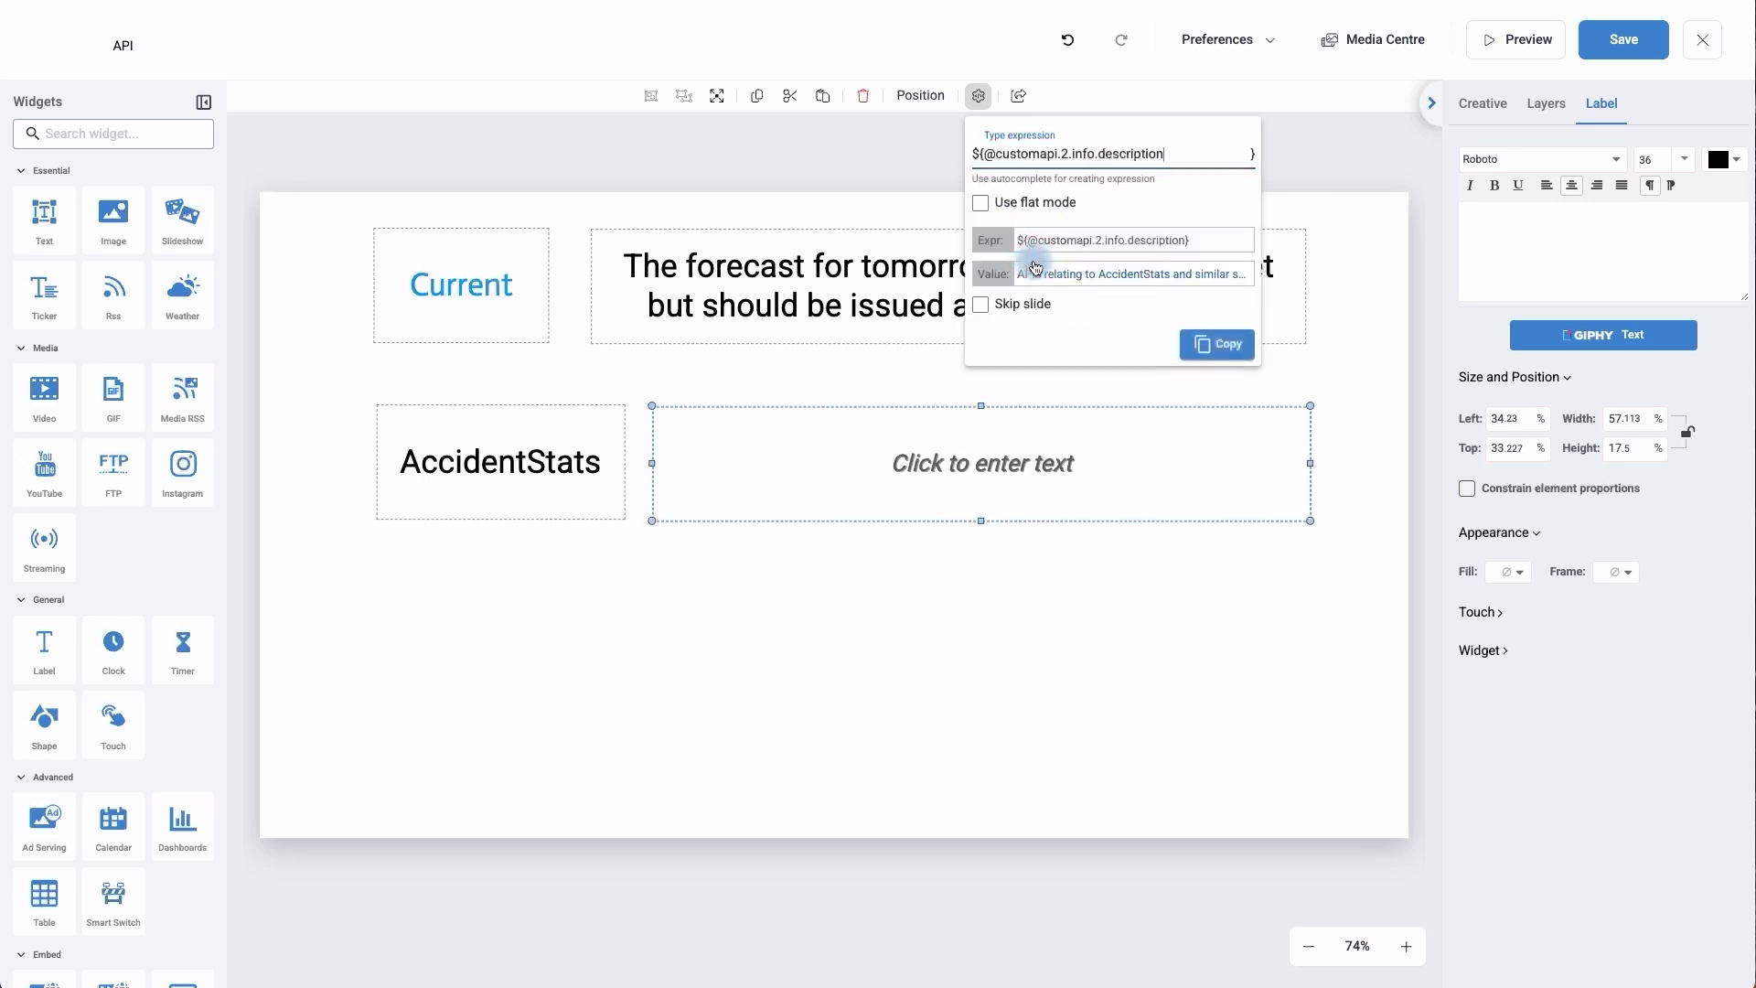
left_click(1224, 344)
left_click(1578, 225)
key("ctrl+v")
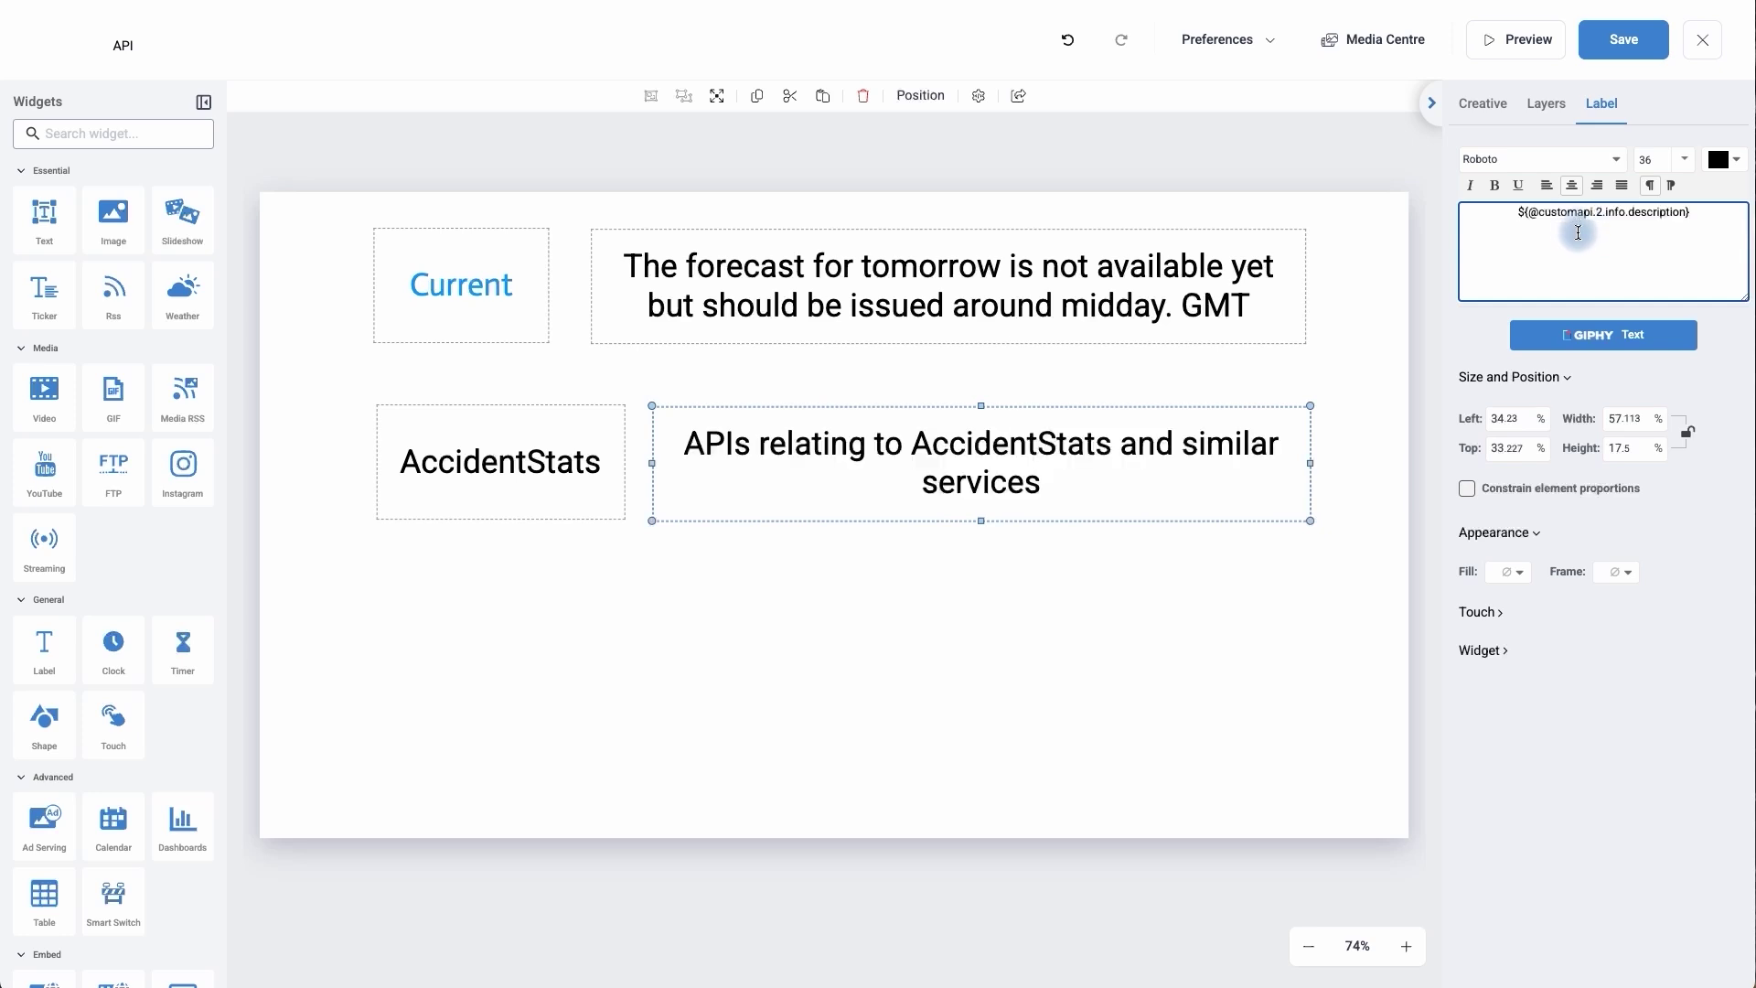